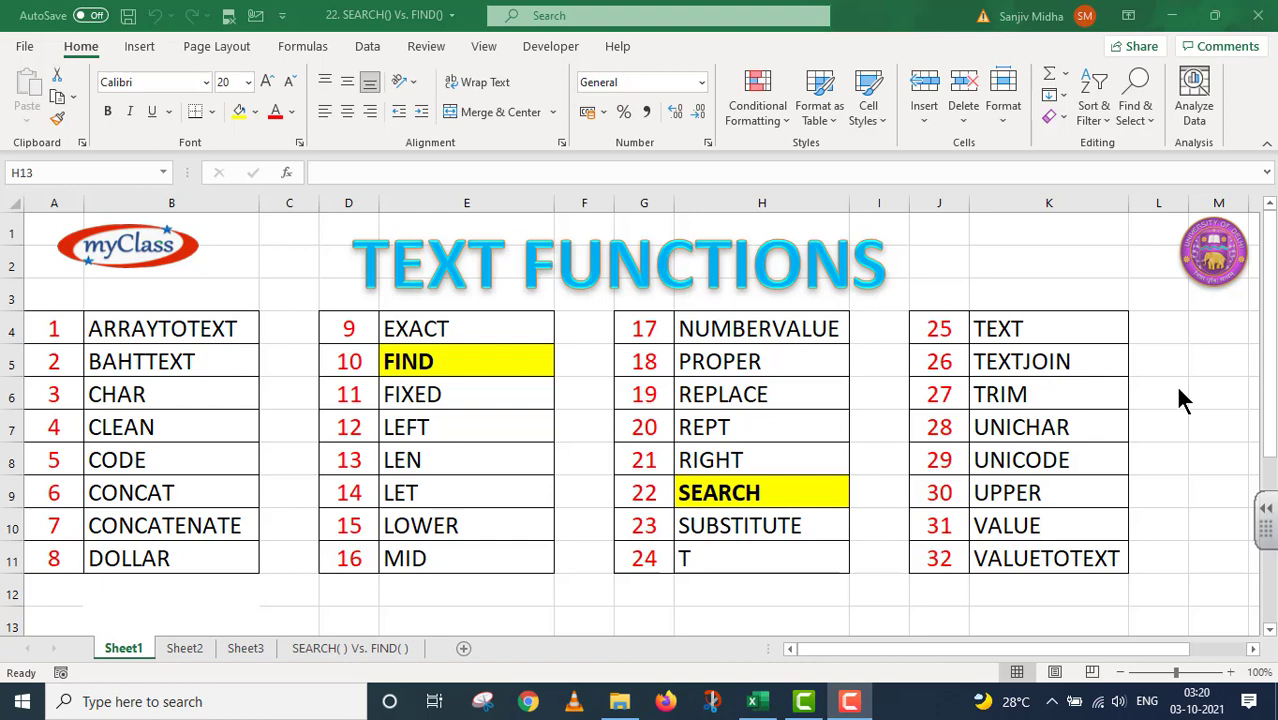
Switch to Sheet2 showing the '22. SEARCH() Vs. FIND()' lesson title.
{"action": "left_click", "coordinate": [192, 648]}
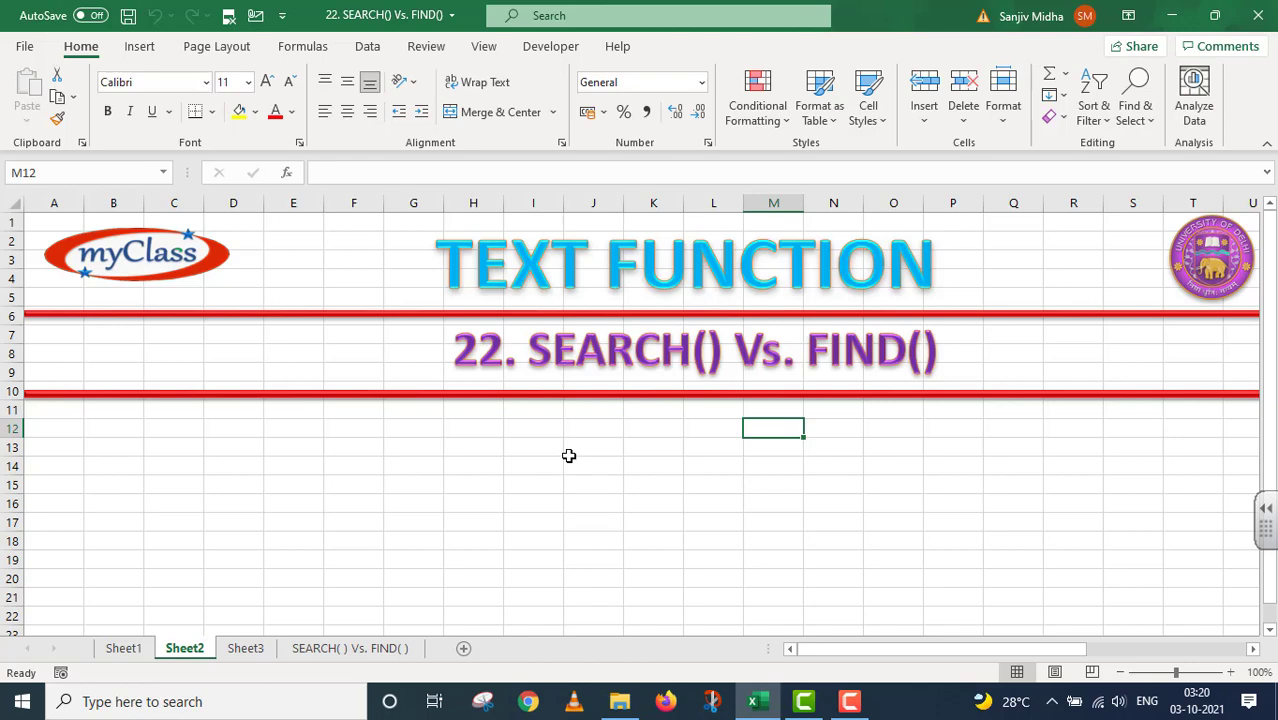
Open the 'SEARCH( ) Vs. FIND( )' sheet with its empty SEARCH and FIND tables.
{"action": "left_click", "coordinate": [375, 647]}
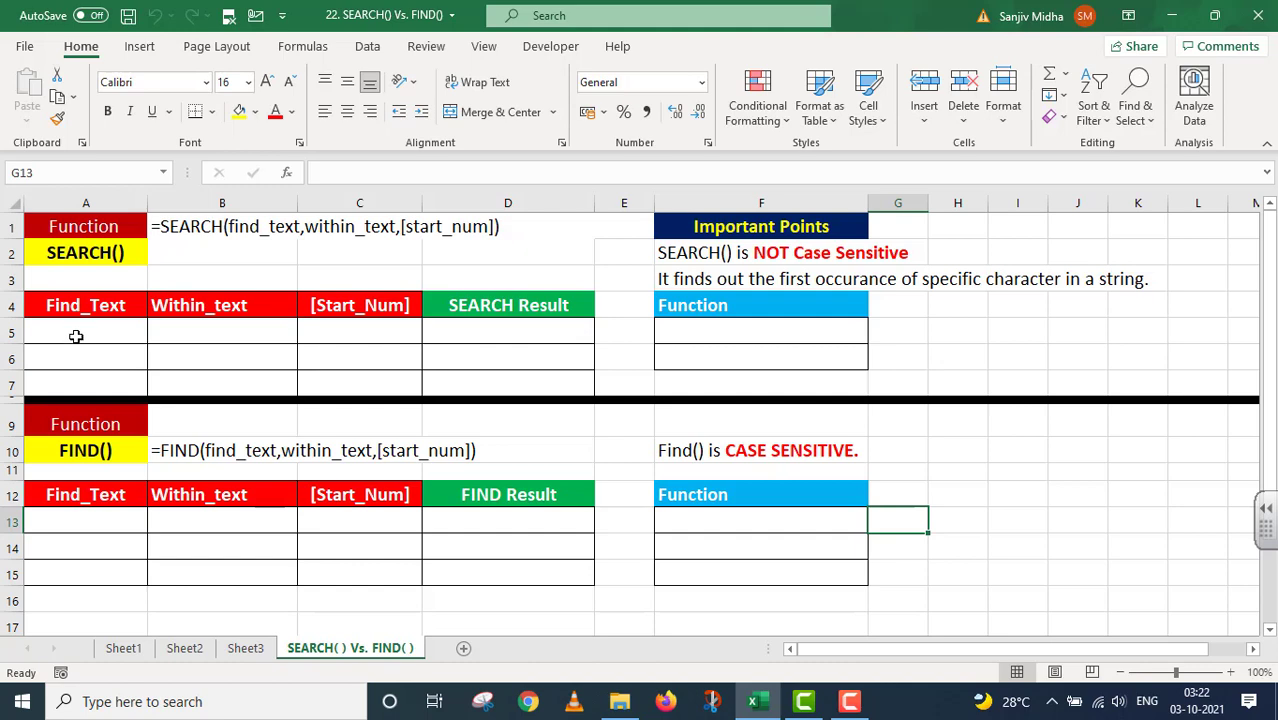
Enter the mixed-case sample name in B5, 'a' in A5 and 1 in C5.
{"action": "left_click", "coordinate": [184, 330]}
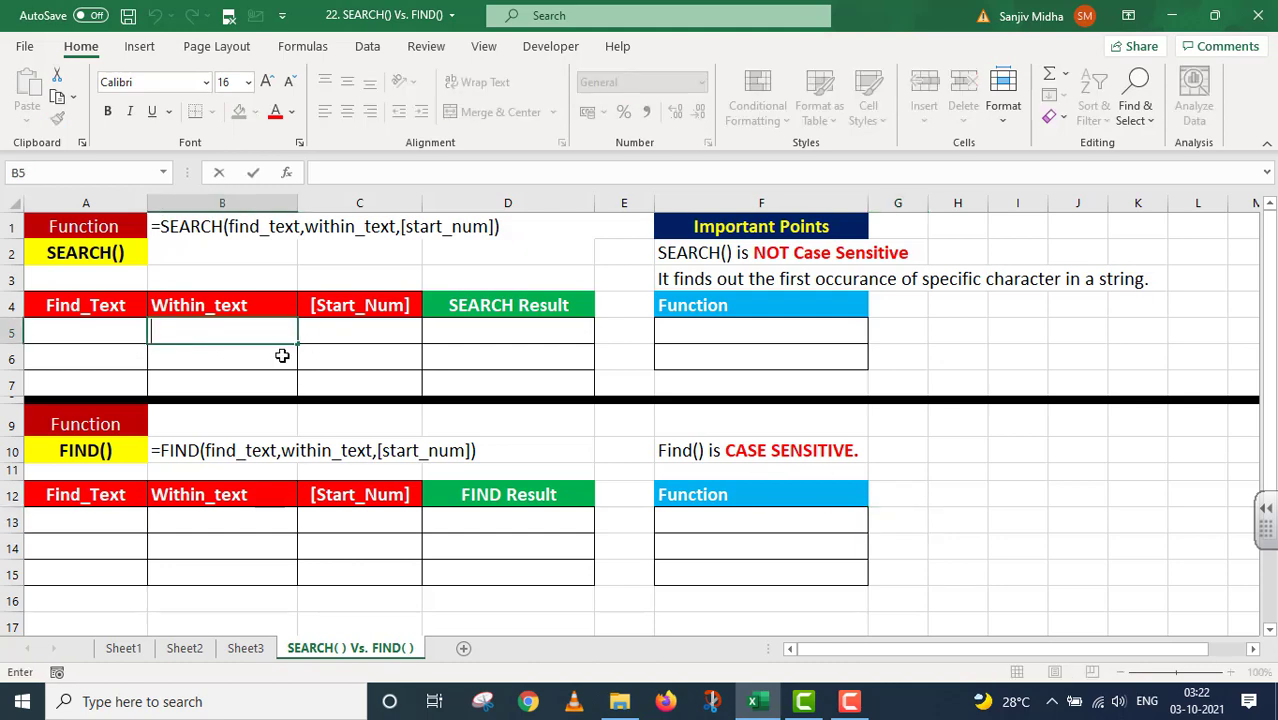
{"action": "type", "text": "RAJIV"}
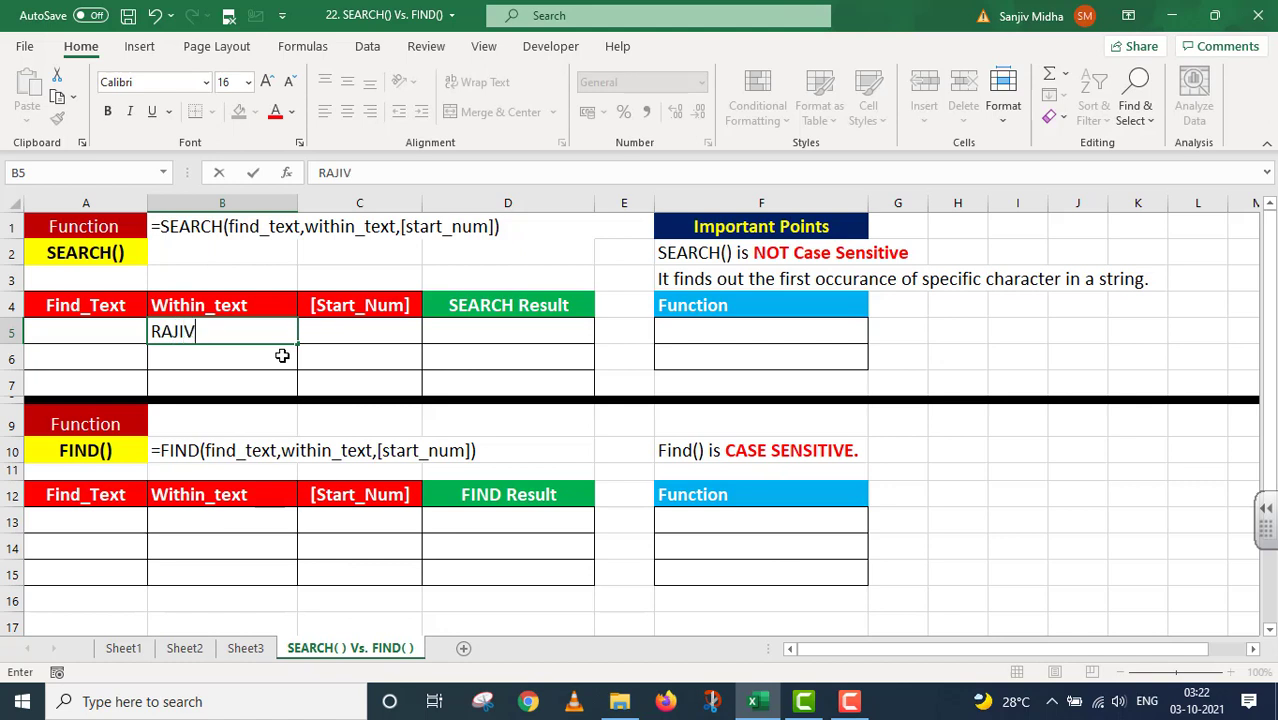
{"action": "type", "text": " midha"}
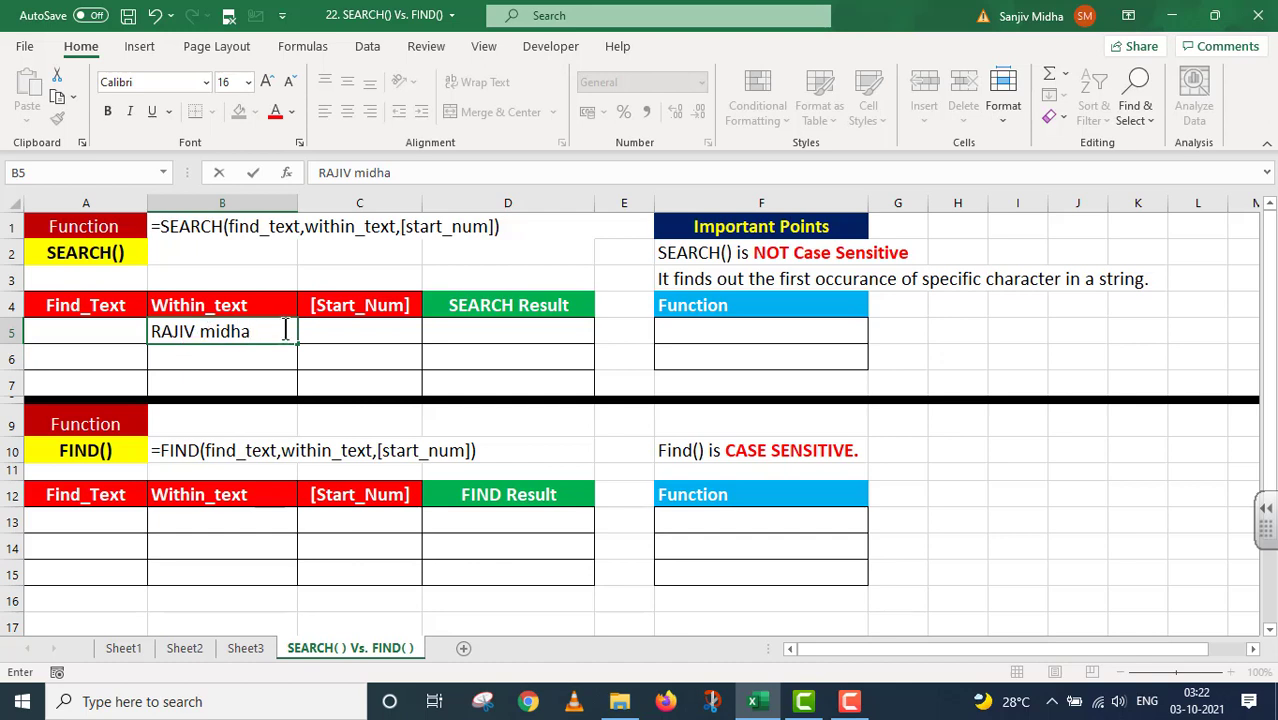
{"action": "left_click", "coordinate": [105, 326]}
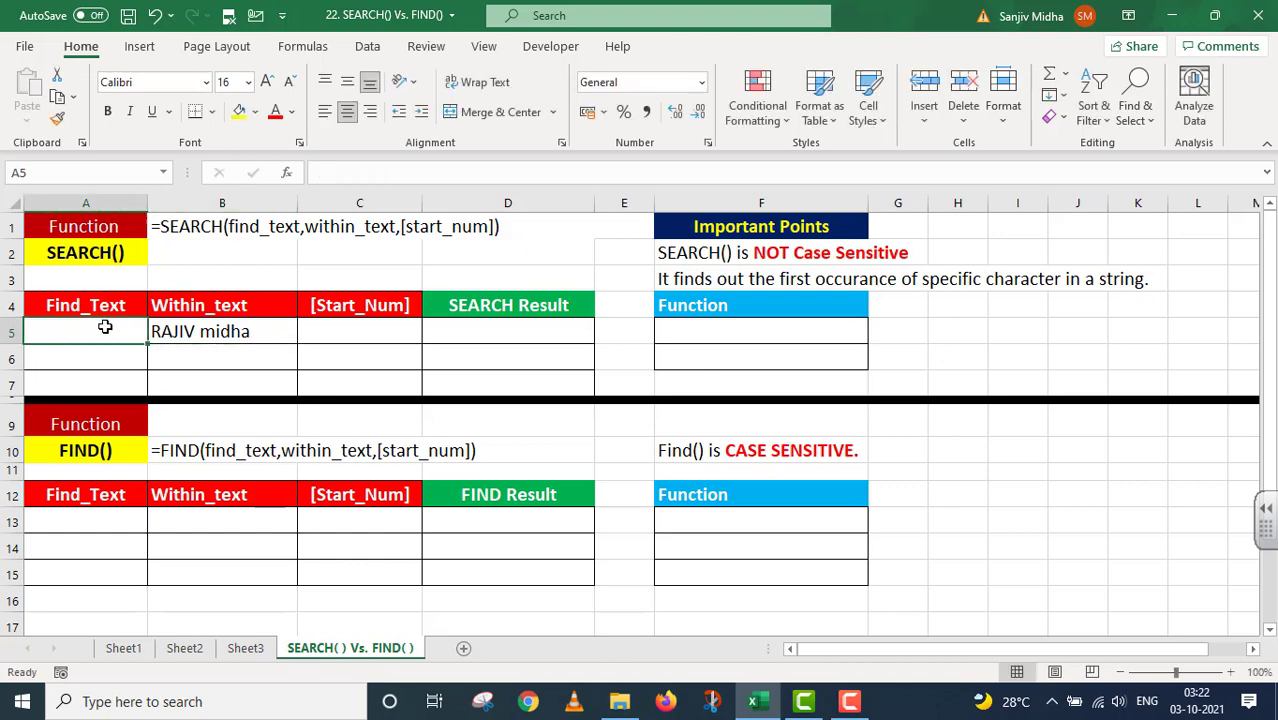
{"action": "type", "text": "a"}
{"action": "left_click", "coordinate": [344, 330]}
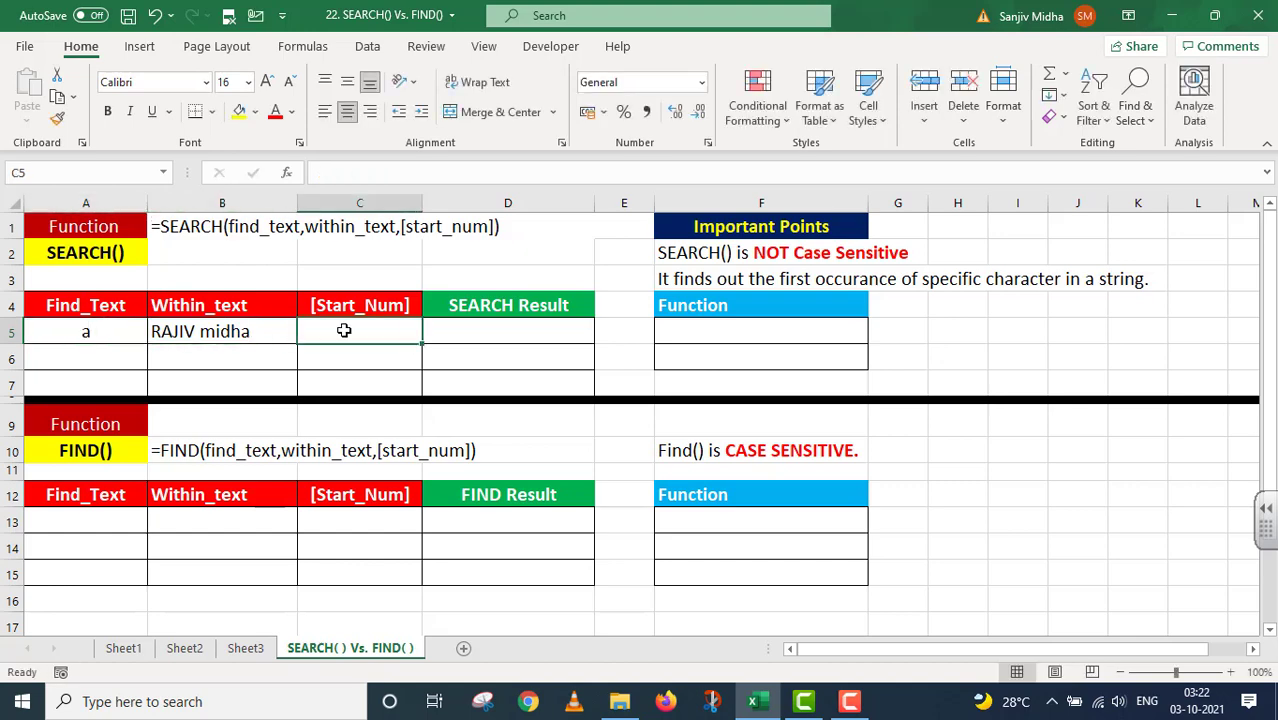
{"action": "type", "text": "1"}
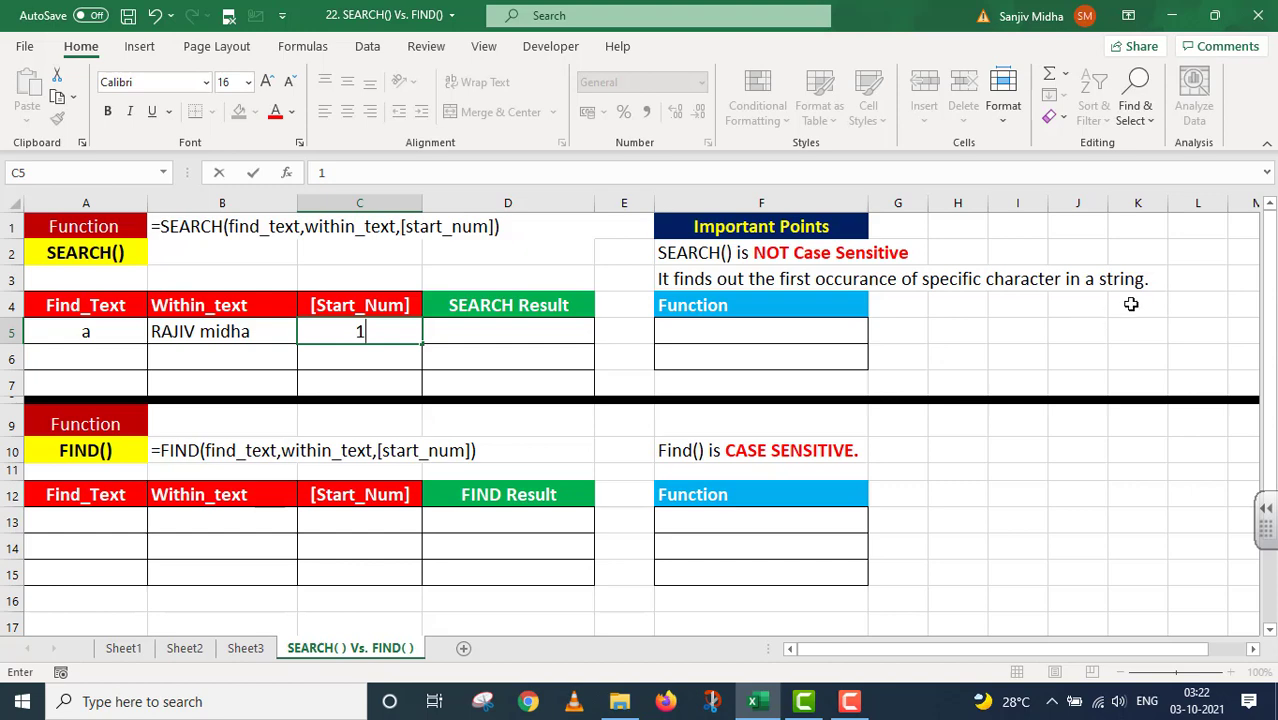
{"action": "double_click", "coordinate": [471, 331]}
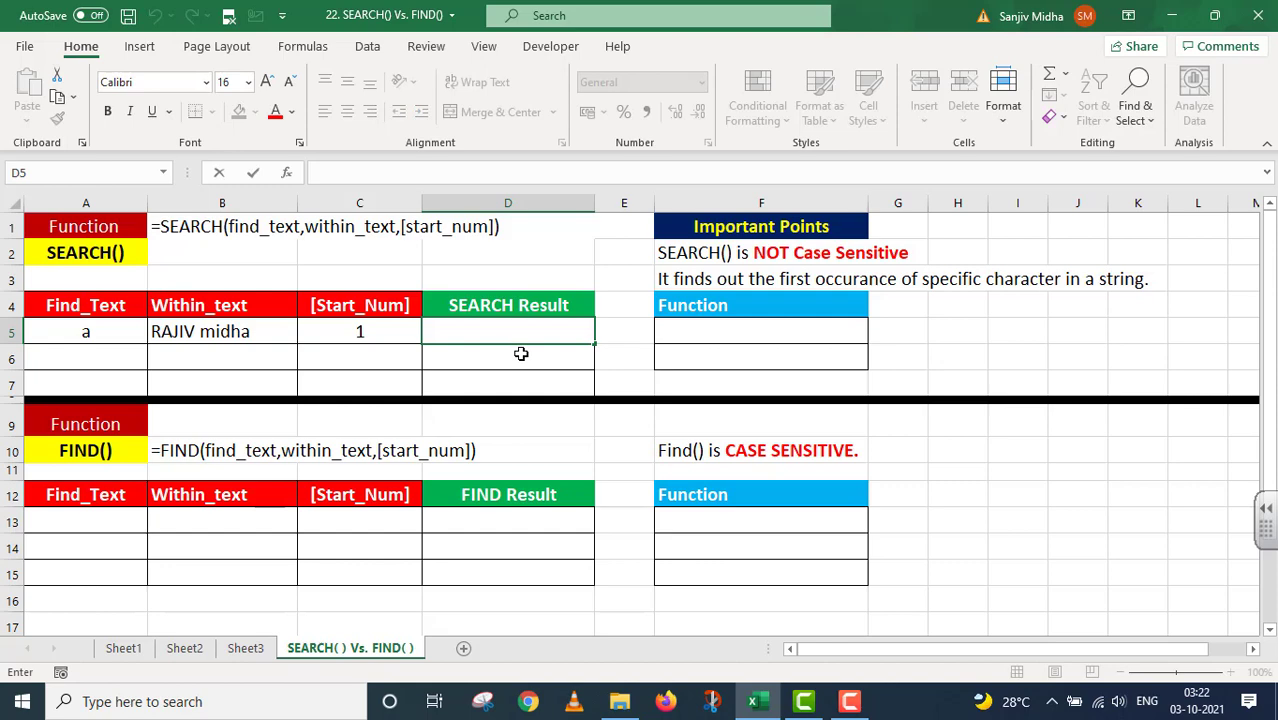
Enter =SEARCH(A5,B5,C5) in D5 so it returns 2.
{"action": "type", "text": "="}
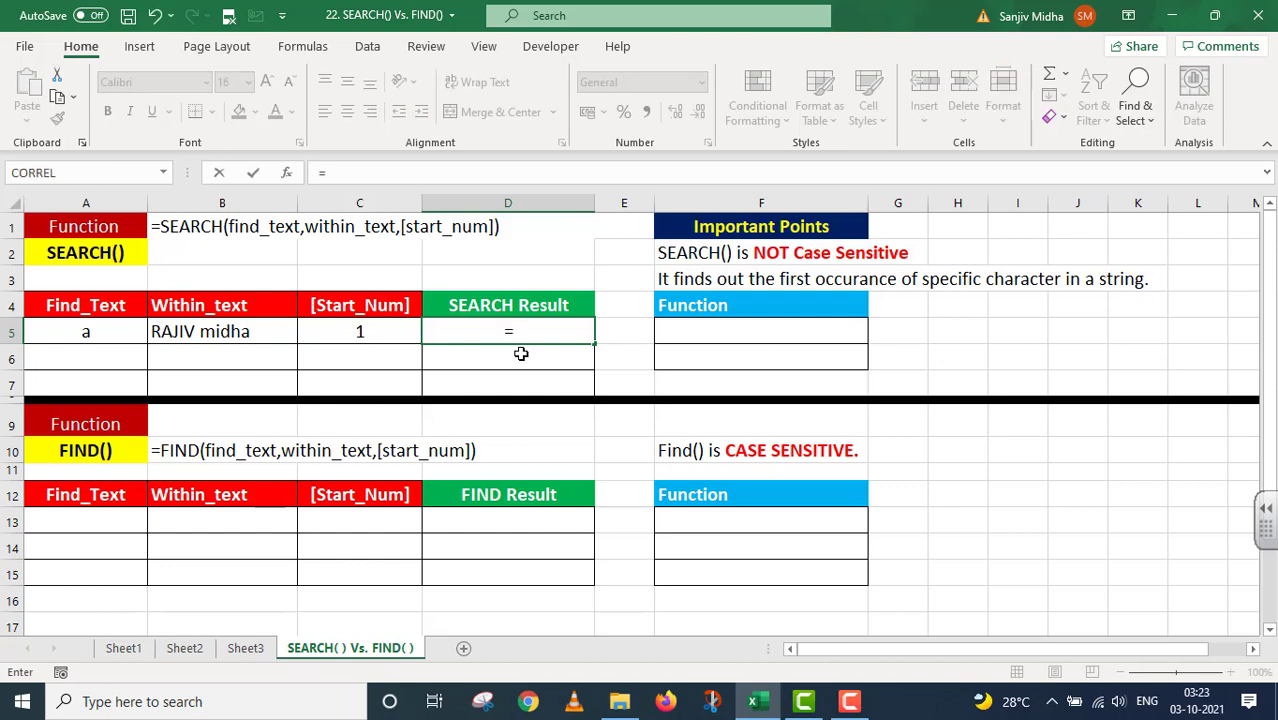
{"action": "type", "text": "SEAR"}
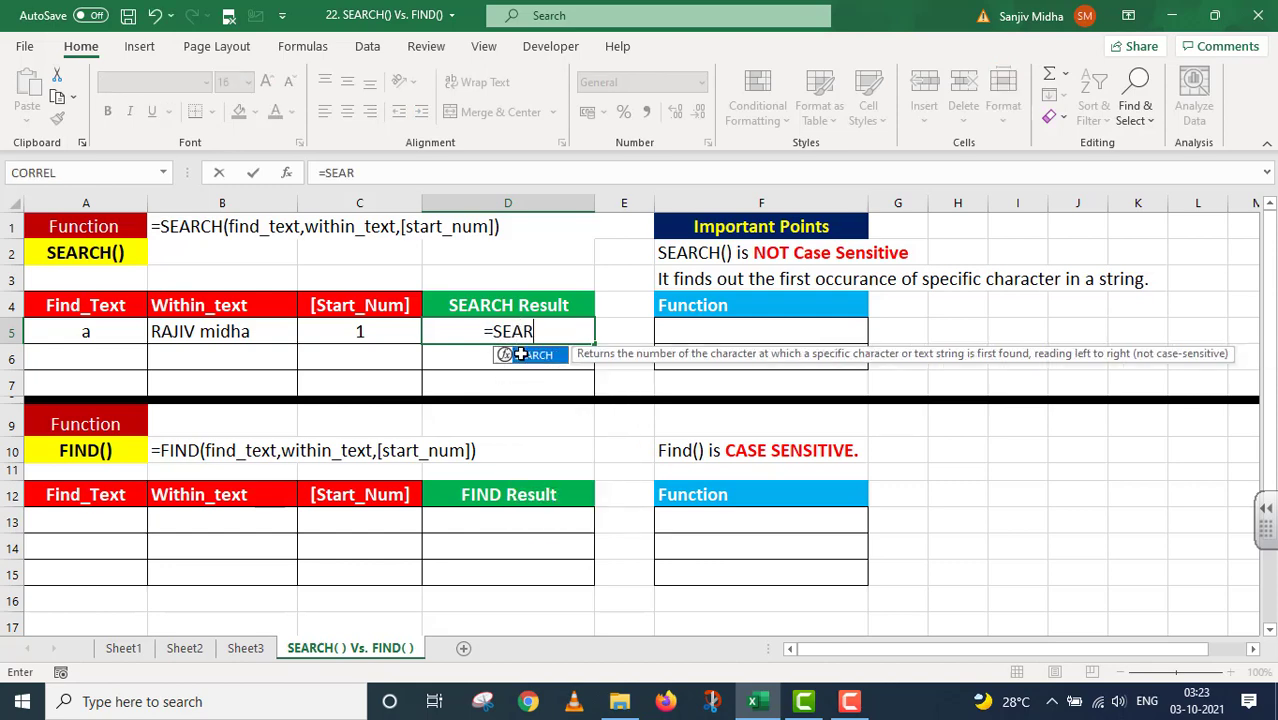
{"action": "type", "text": "CH("}
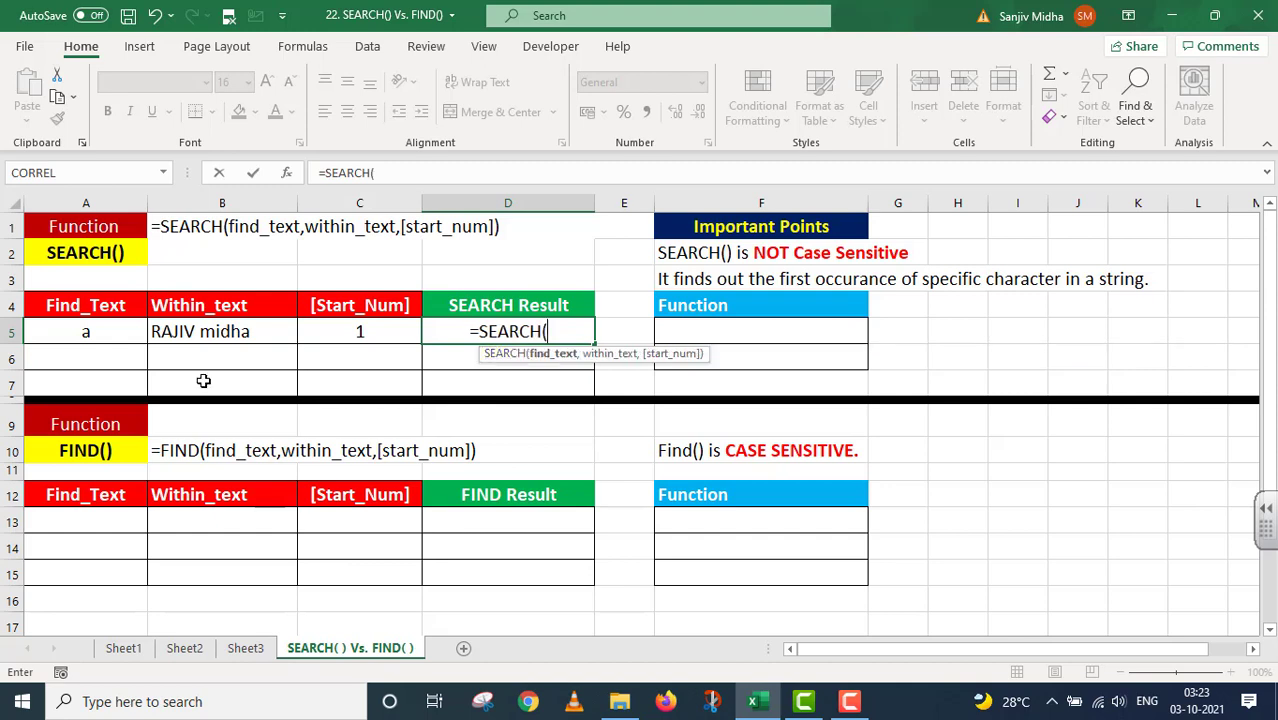
{"action": "left_click", "coordinate": [104, 334]}
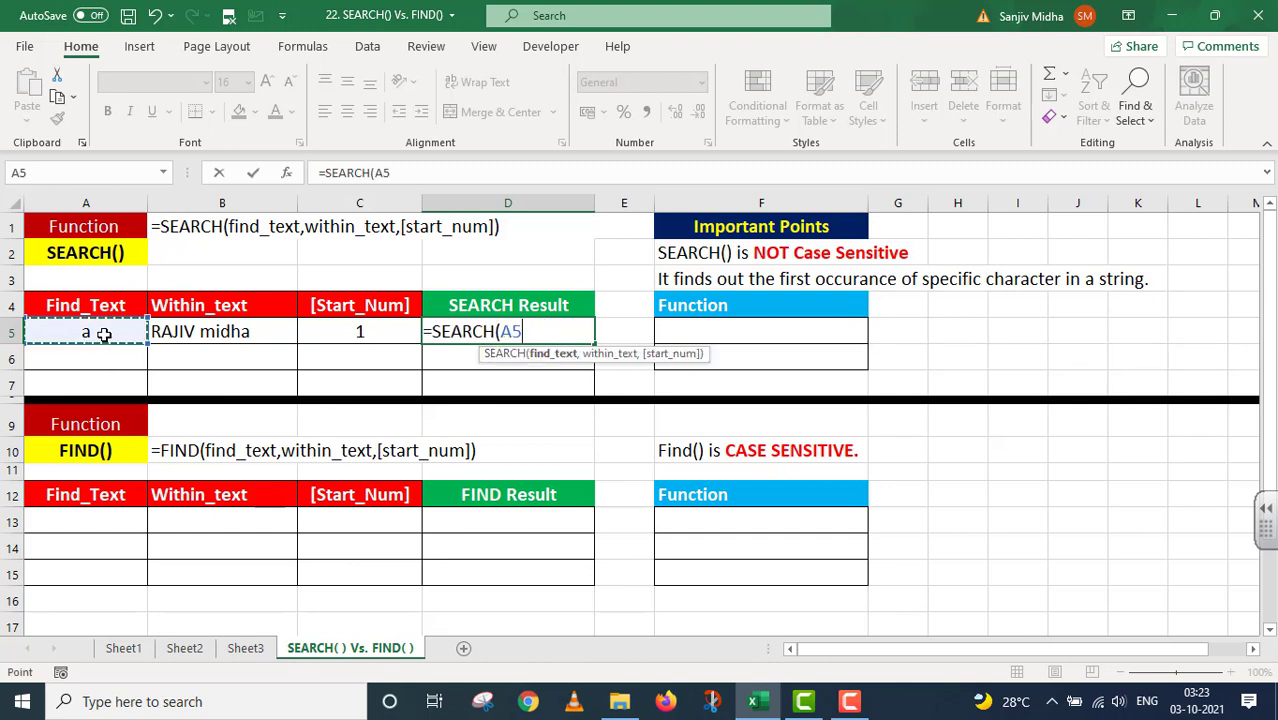
{"action": "type", "text": ","}
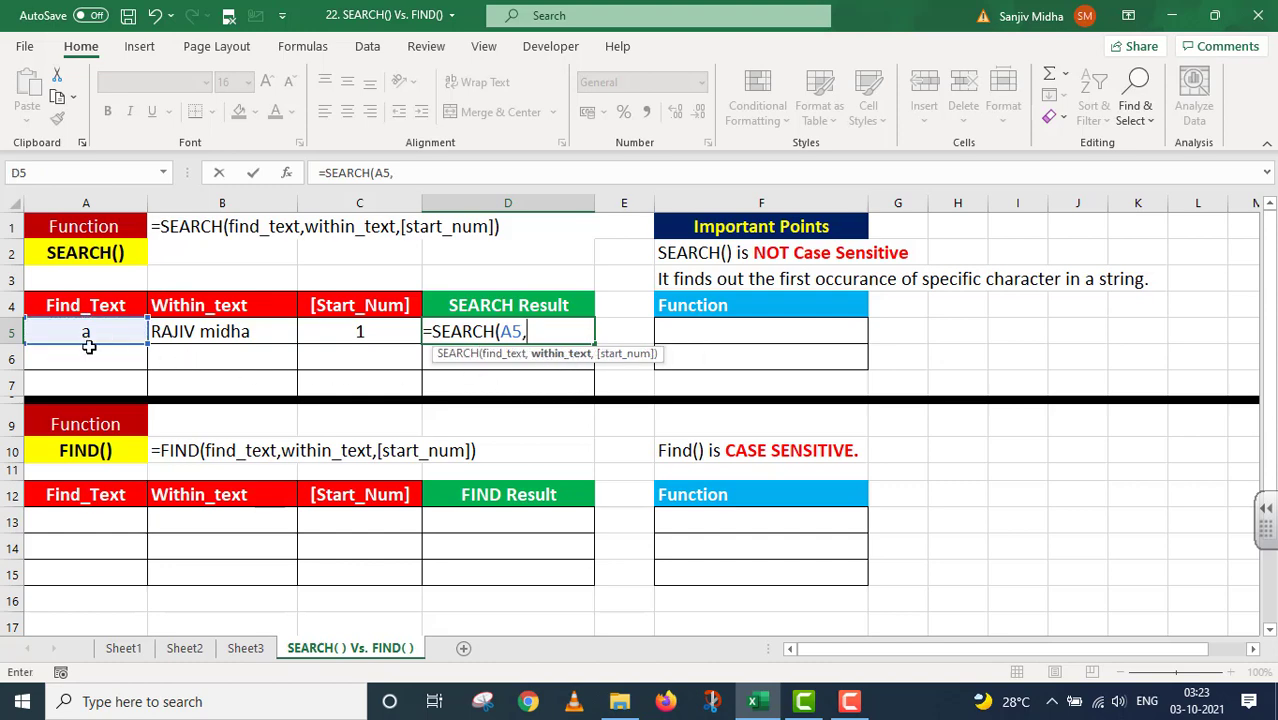
{"action": "left_click", "coordinate": [218, 335]}
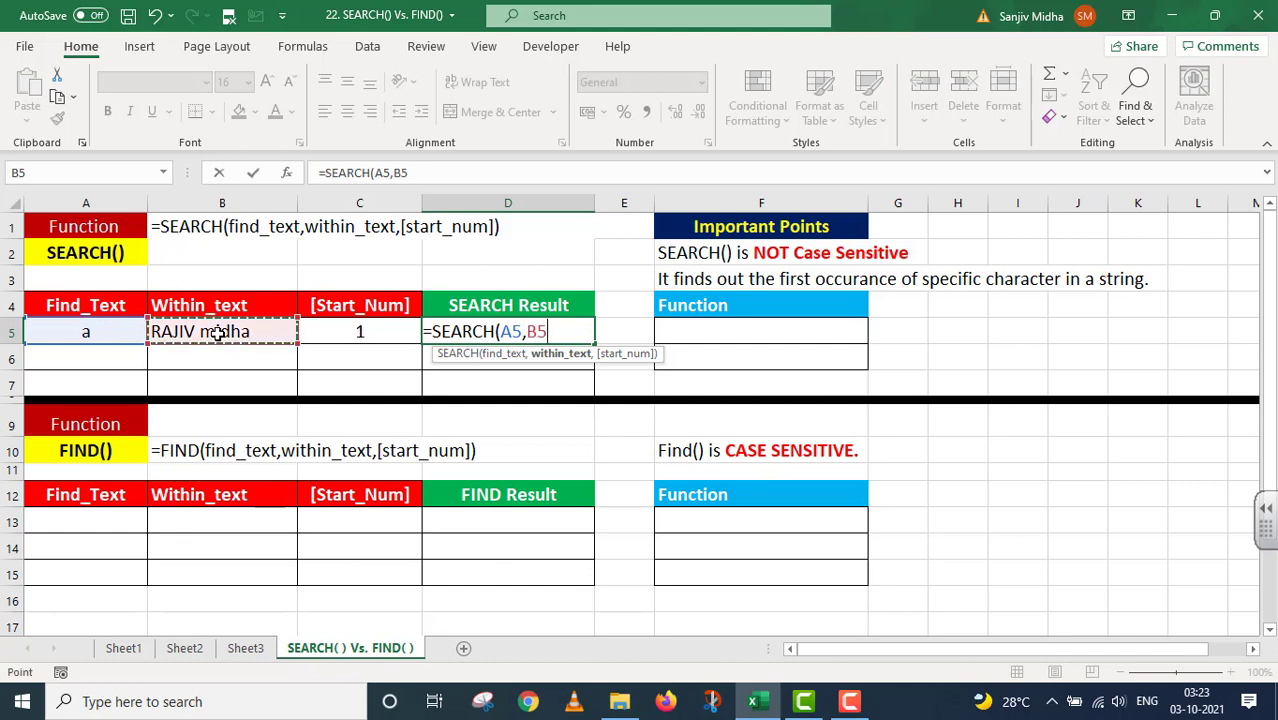
{"action": "type", "text": ","}
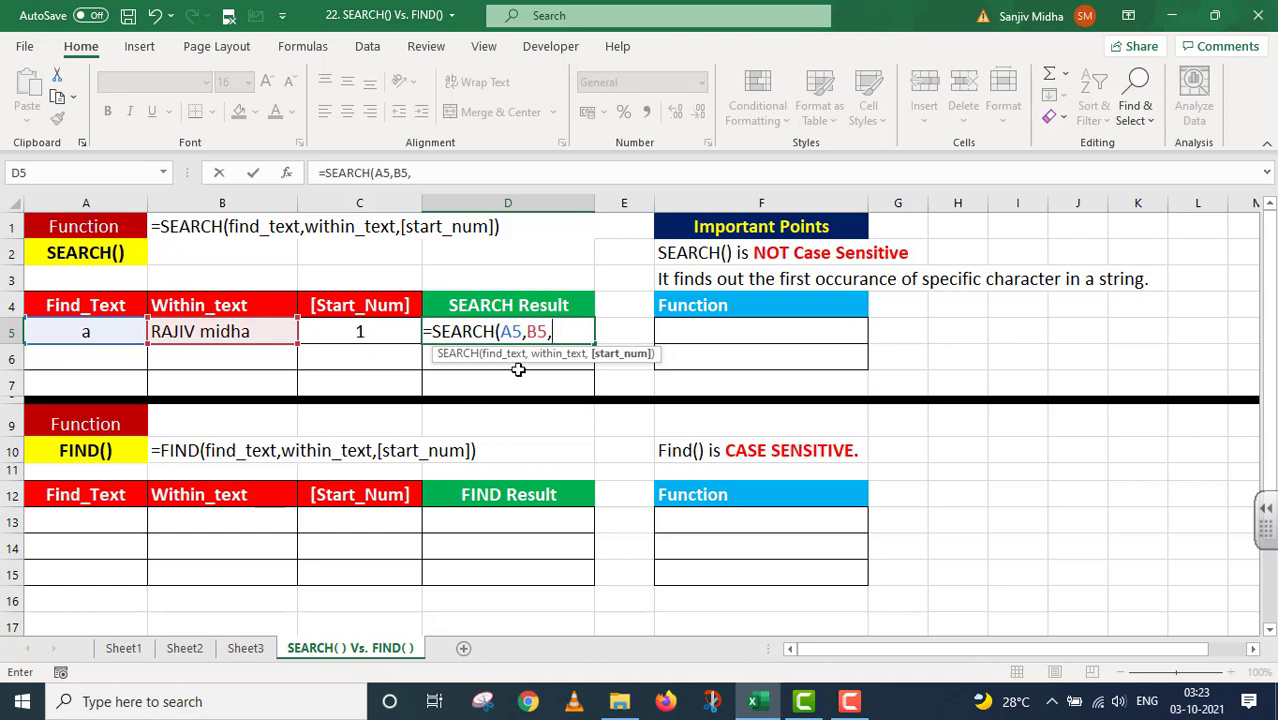
{"action": "left_click", "coordinate": [381, 331]}
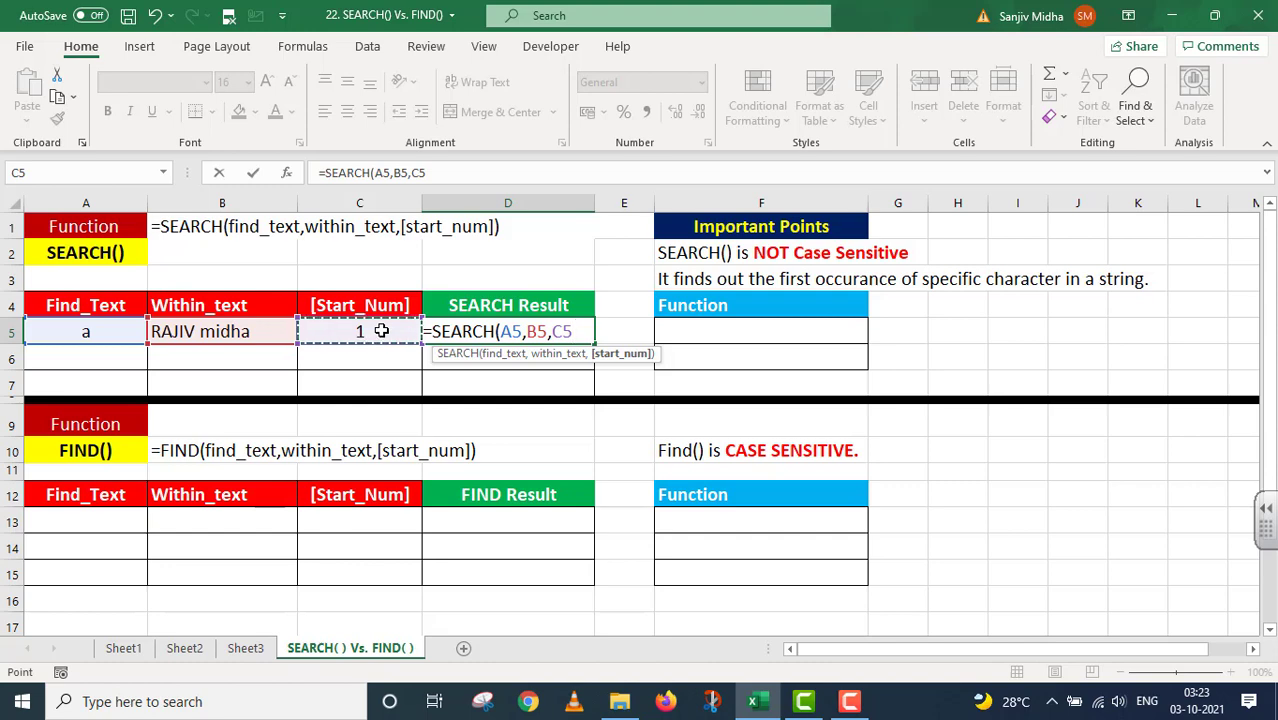
{"action": "type", "text": ")"}
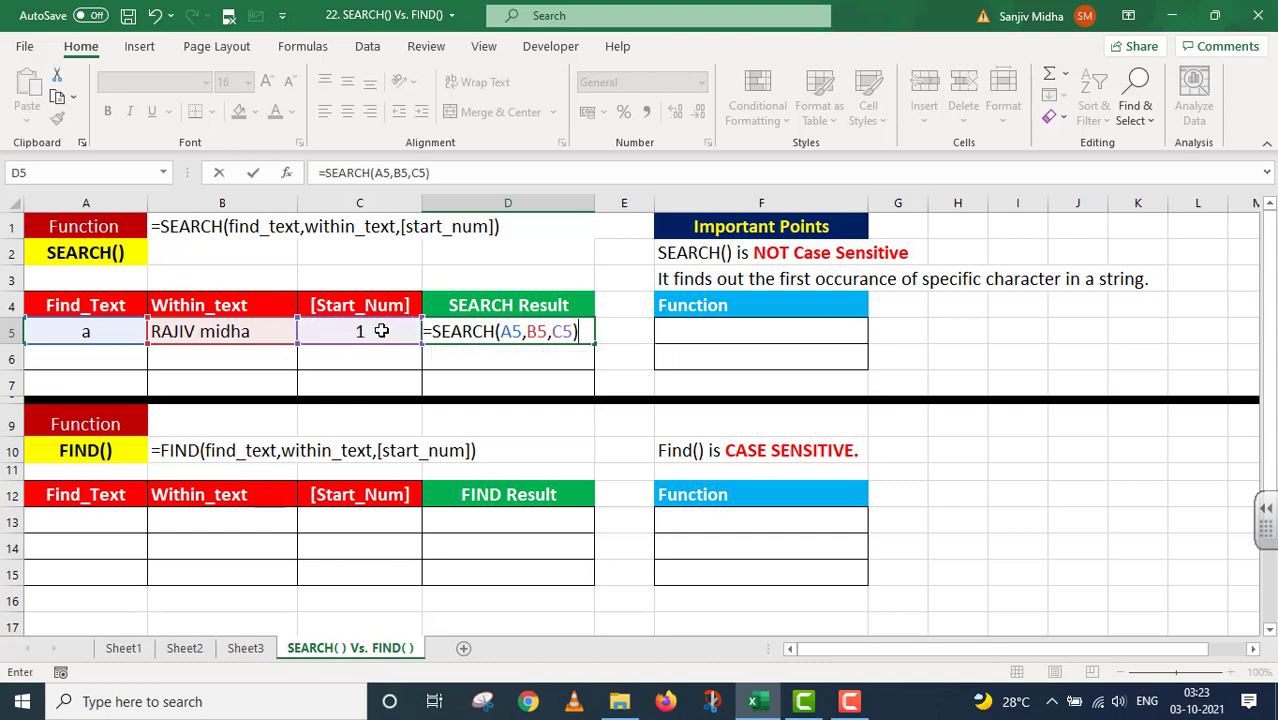
{"action": "key", "text": "Return"}
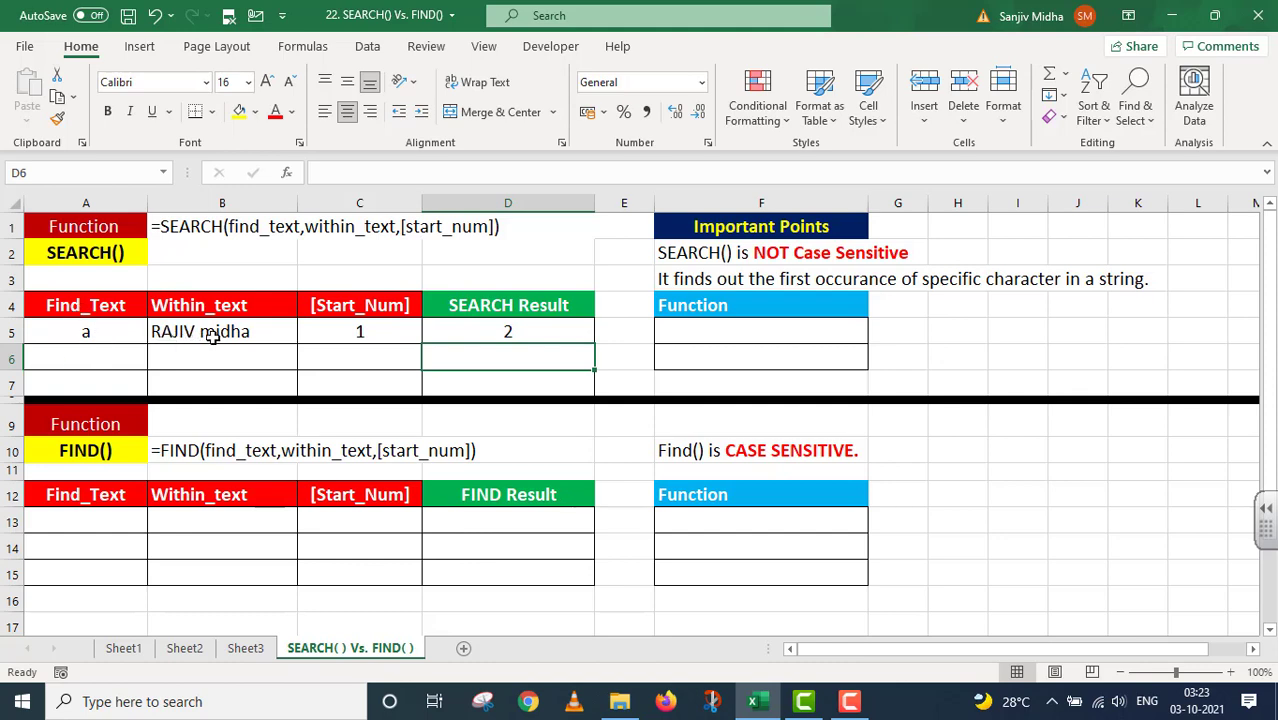
Put the formula text =SEARCH(A5,B5,C5) into F5 as an apostrophe-prefixed label.
{"action": "left_click", "coordinate": [541, 332]}
{"action": "left_click_drag", "start_coordinate": [458, 172], "coordinate": [318, 173]}
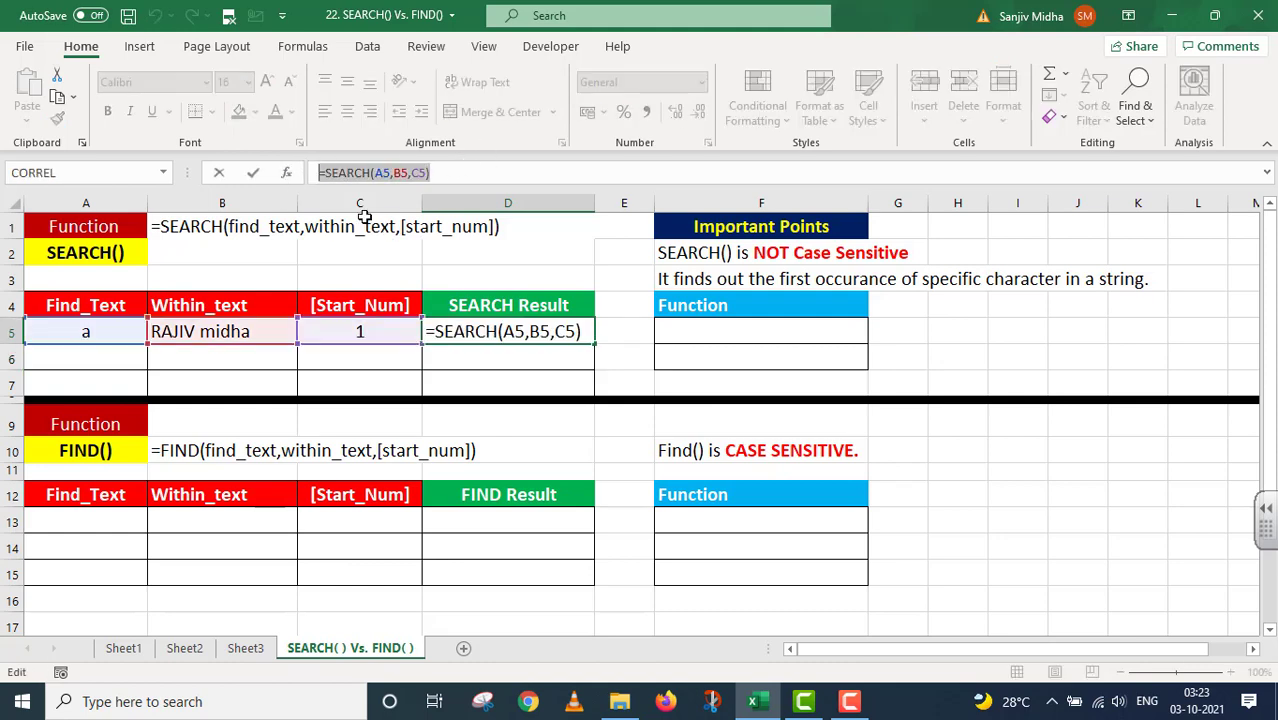
{"action": "key", "text": "ctrl+c"}
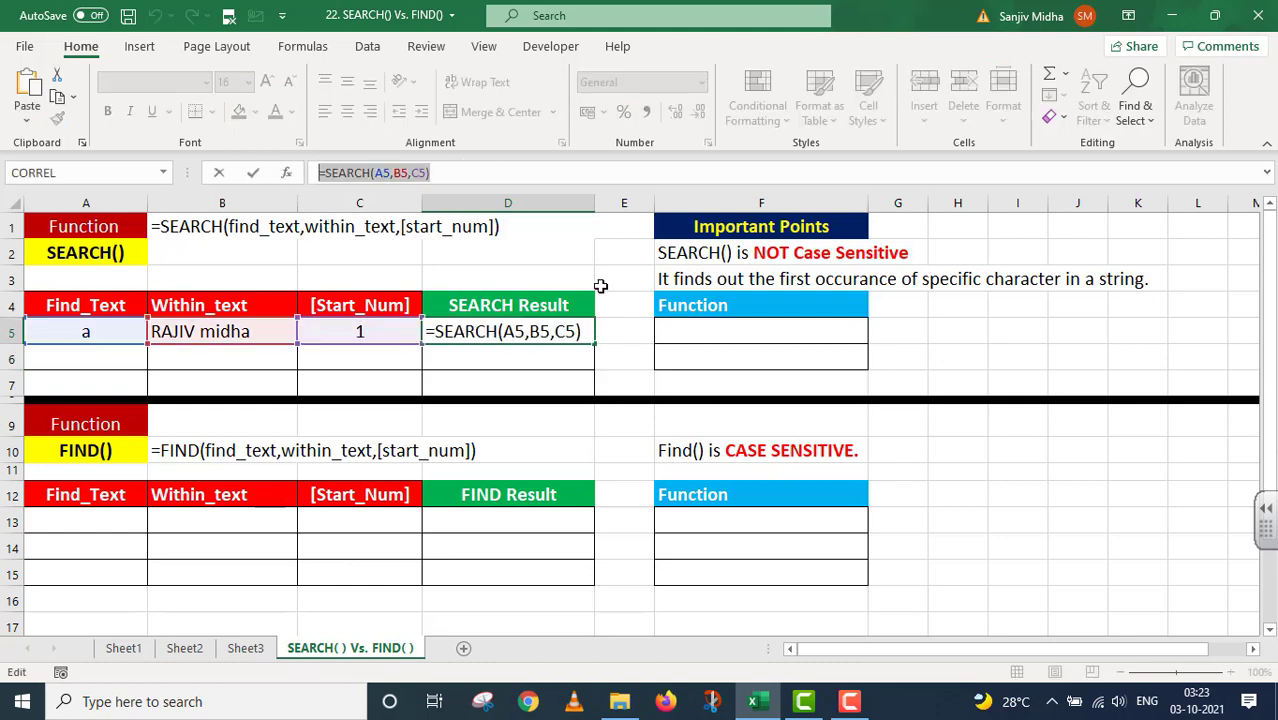
{"action": "left_click", "coordinate": [672, 331]}
{"action": "key", "text": "Escape"}
{"action": "left_click", "coordinate": [662, 338]}
{"action": "type", "text": "'"}
{"action": "key", "text": "ctrl+v"}
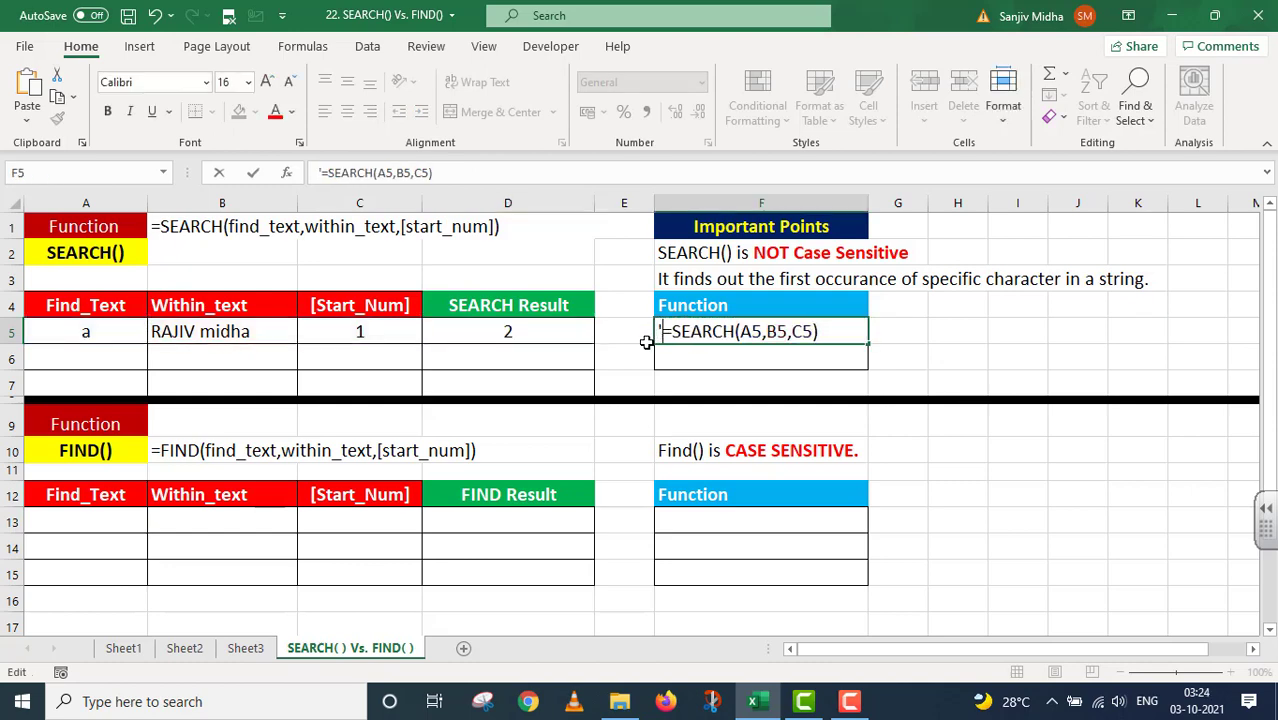
Copy the SEARCH sample inputs in A5:C5.
{"action": "left_click", "coordinate": [90, 331]}
{"action": "left_click_drag", "start_coordinate": [93, 331], "coordinate": [346, 329]}
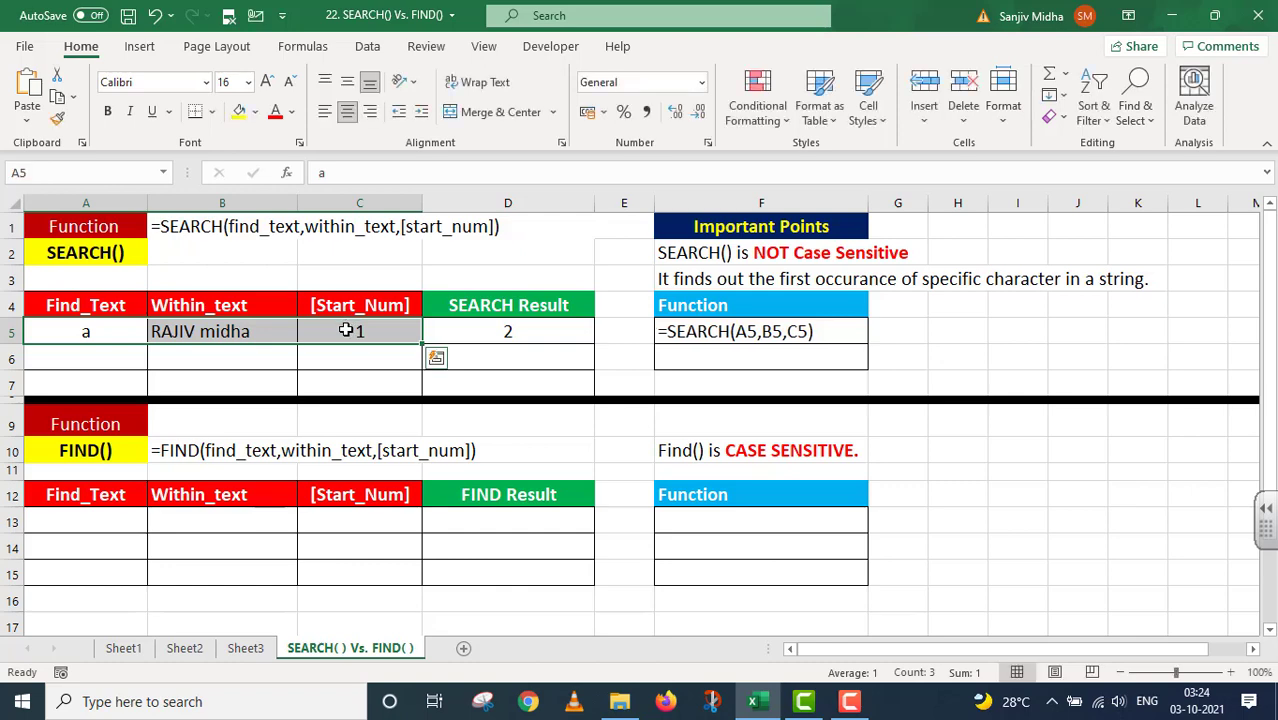
{"action": "key", "text": "ctrl+c"}
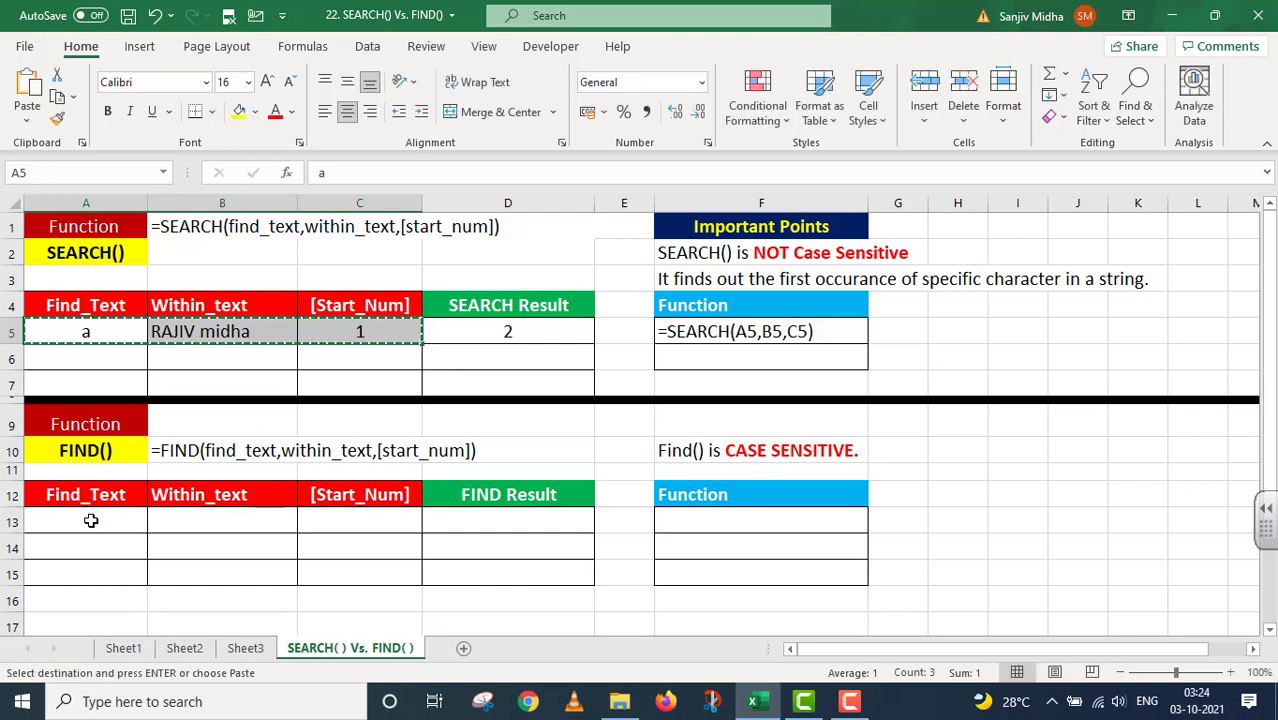
Paste the copied inputs 'a', the sample name and 1 into A13:C13.
{"action": "left_click", "coordinate": [90, 520]}
{"action": "key", "text": "ctrl+v"}
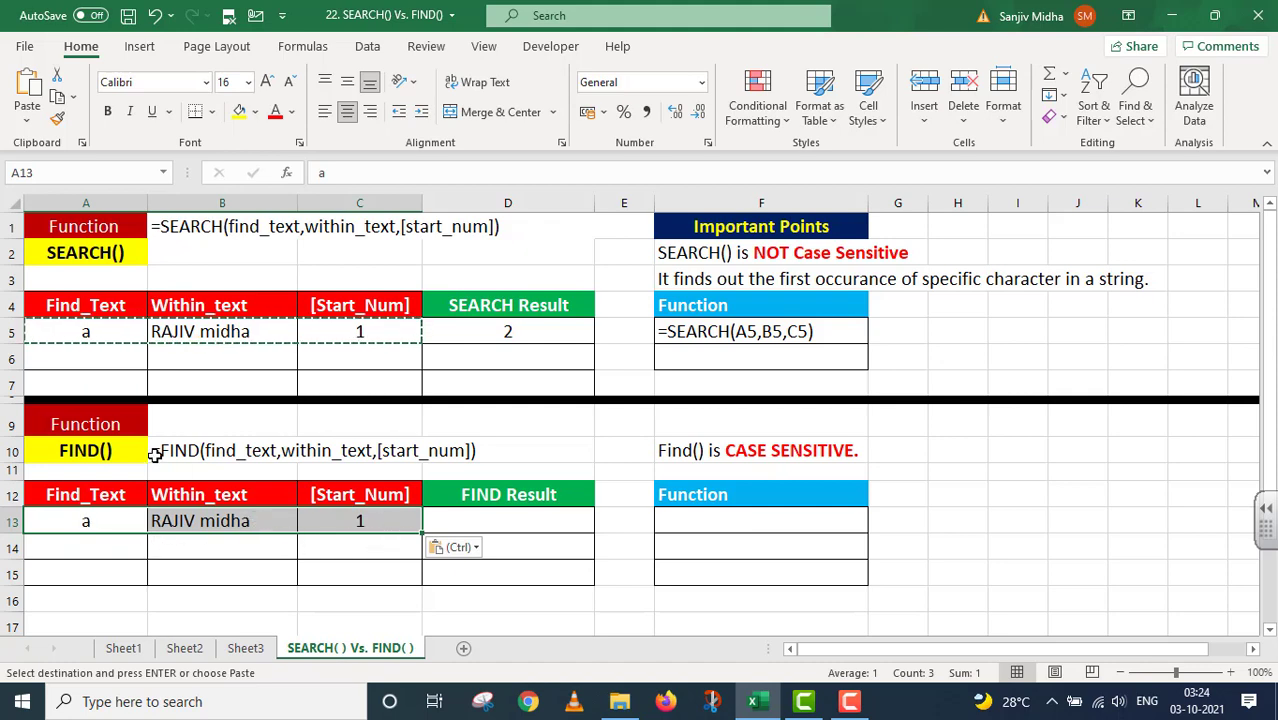
{"action": "double_click", "coordinate": [452, 517]}
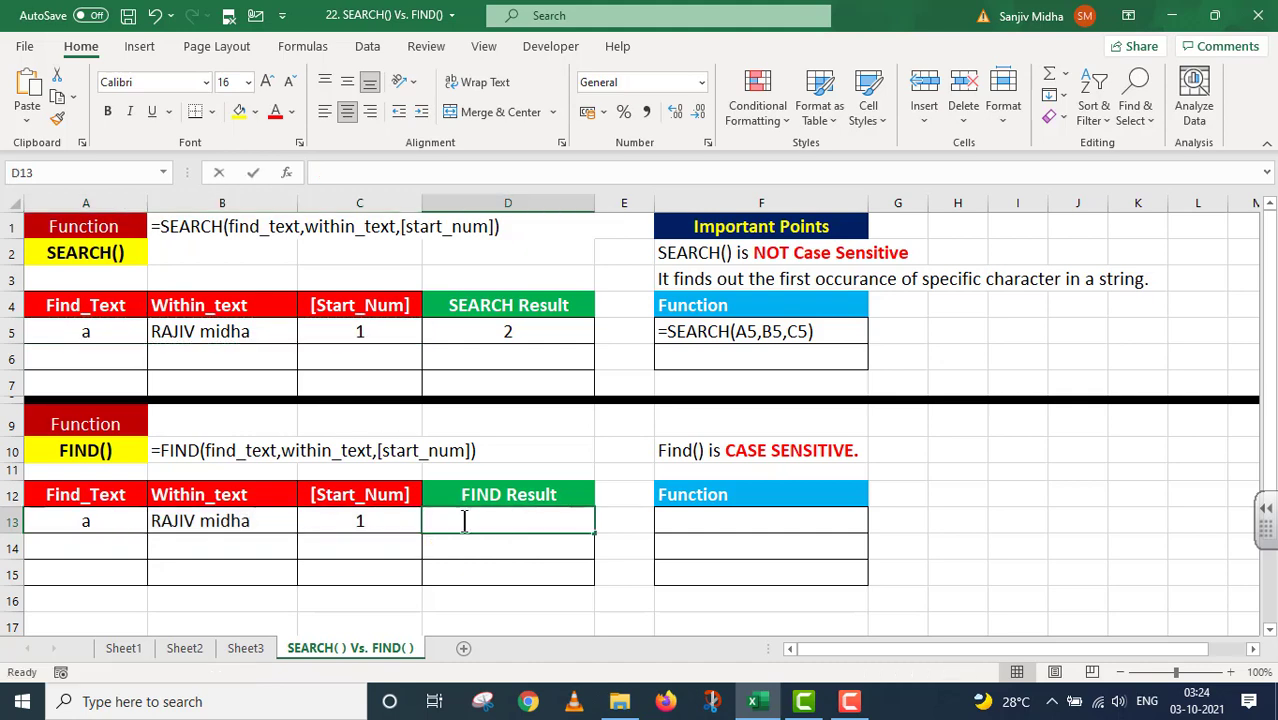
Enter =FIND(A13,B13,C13) in D13 so it returns 11.
{"action": "type", "text": "="}
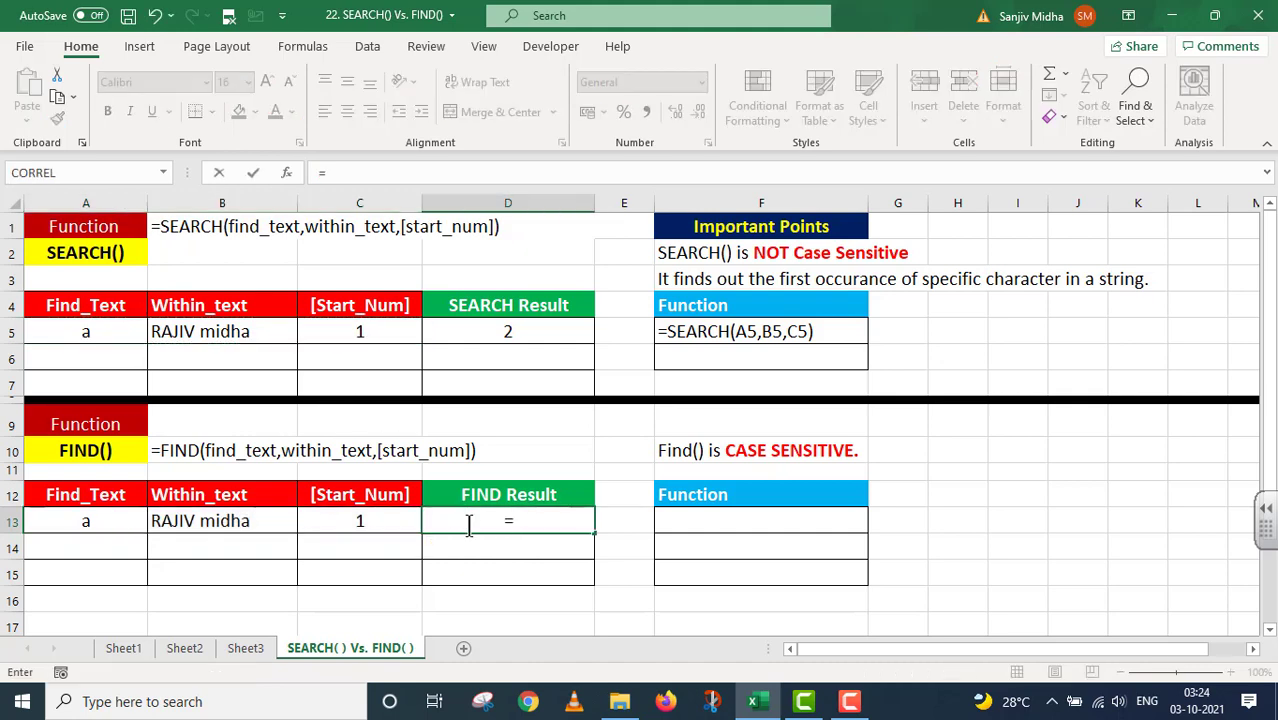
{"action": "type", "text": "FIND("}
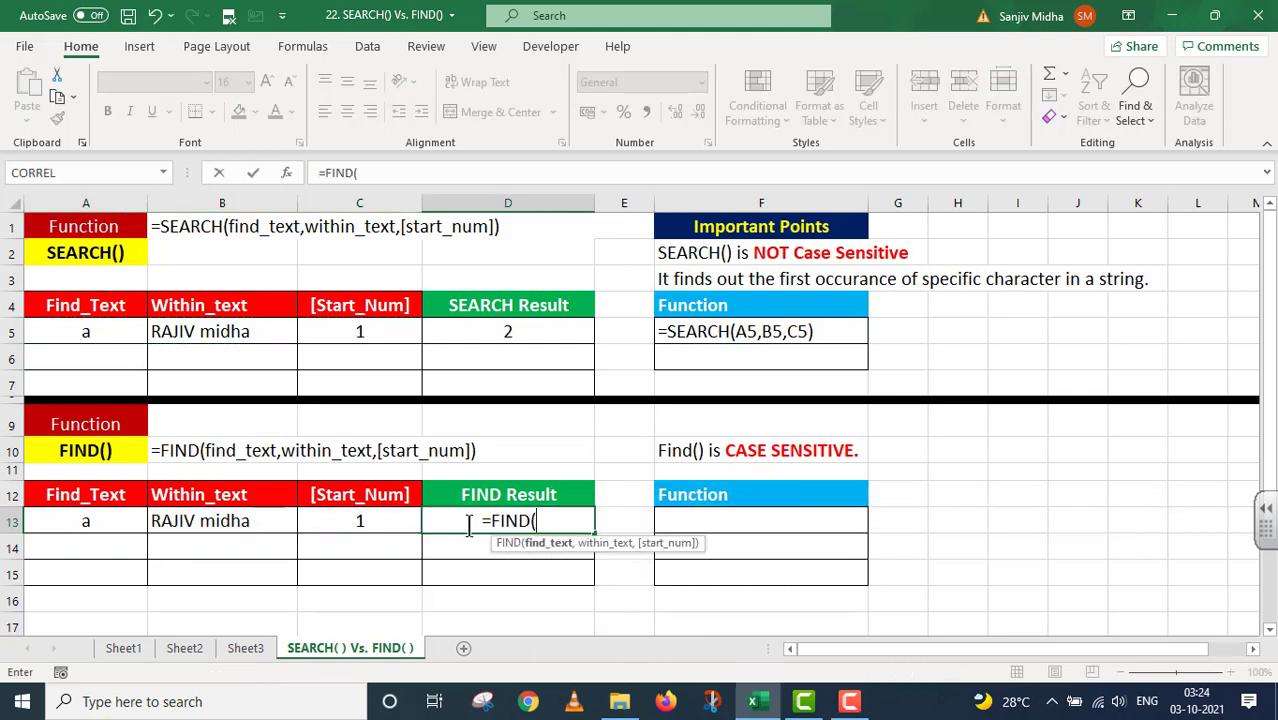
{"action": "left_click", "coordinate": [113, 520]}
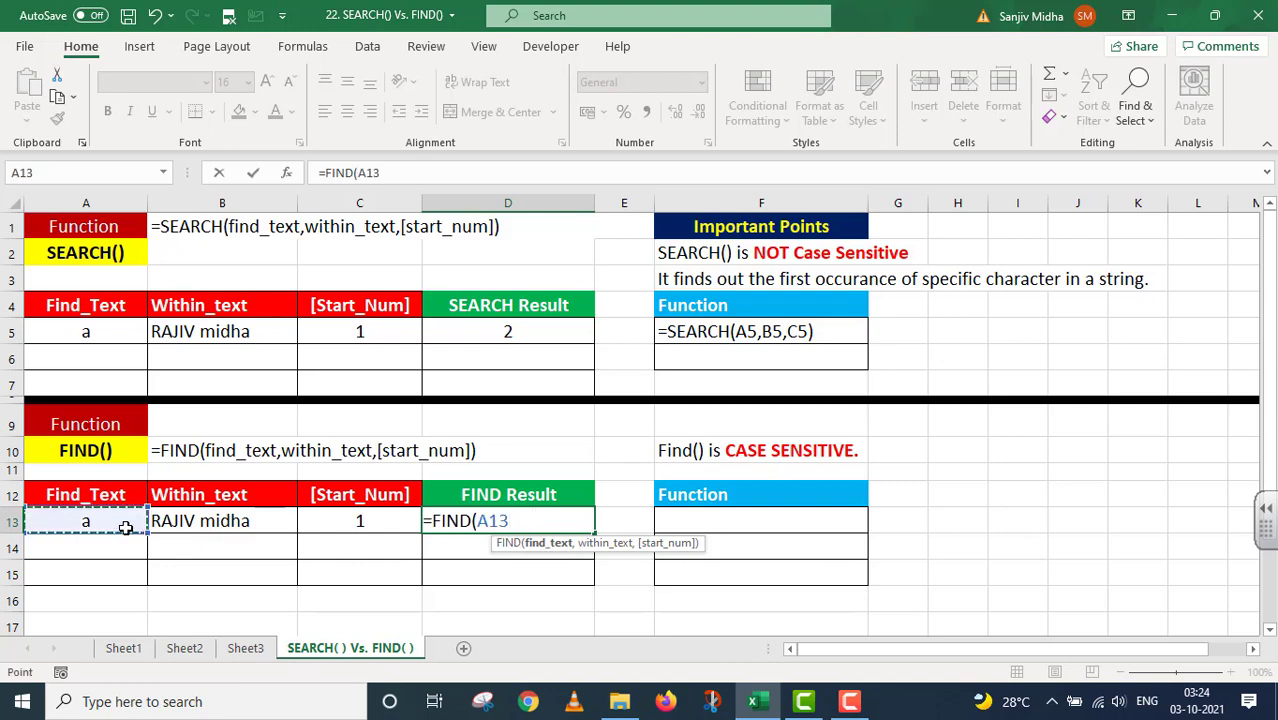
{"action": "type", "text": ","}
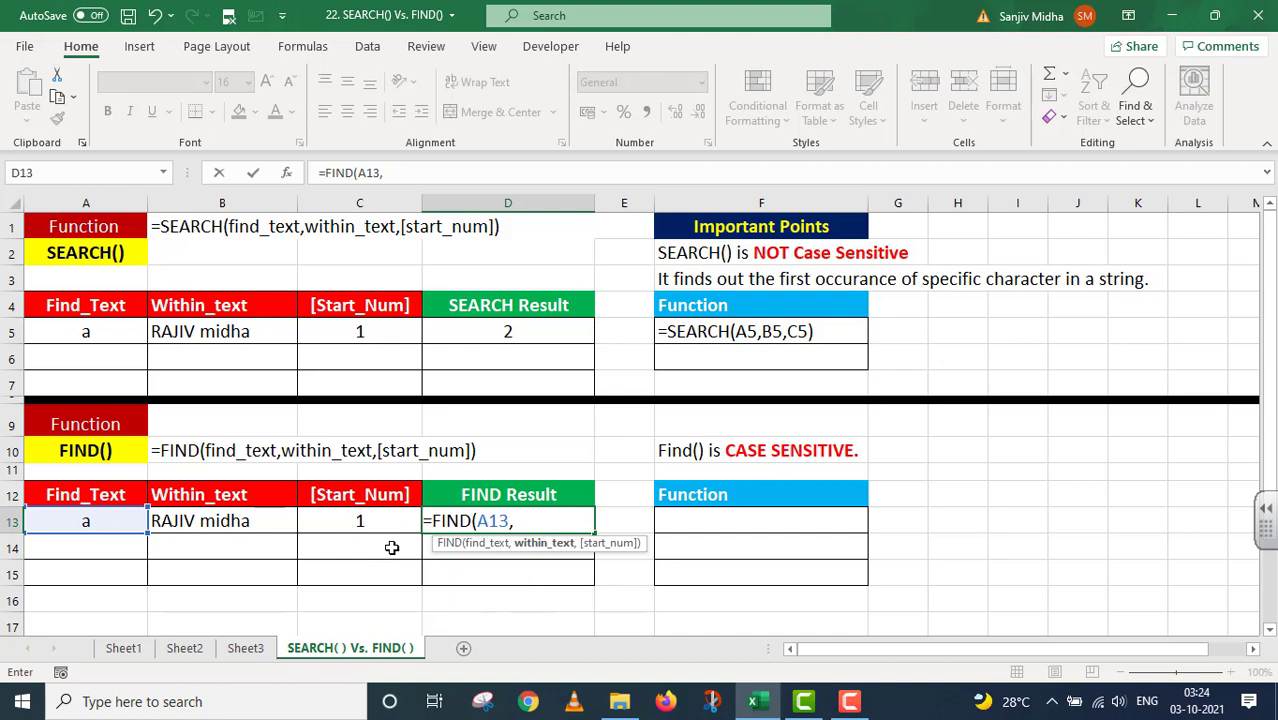
{"action": "left_click", "coordinate": [262, 524]}
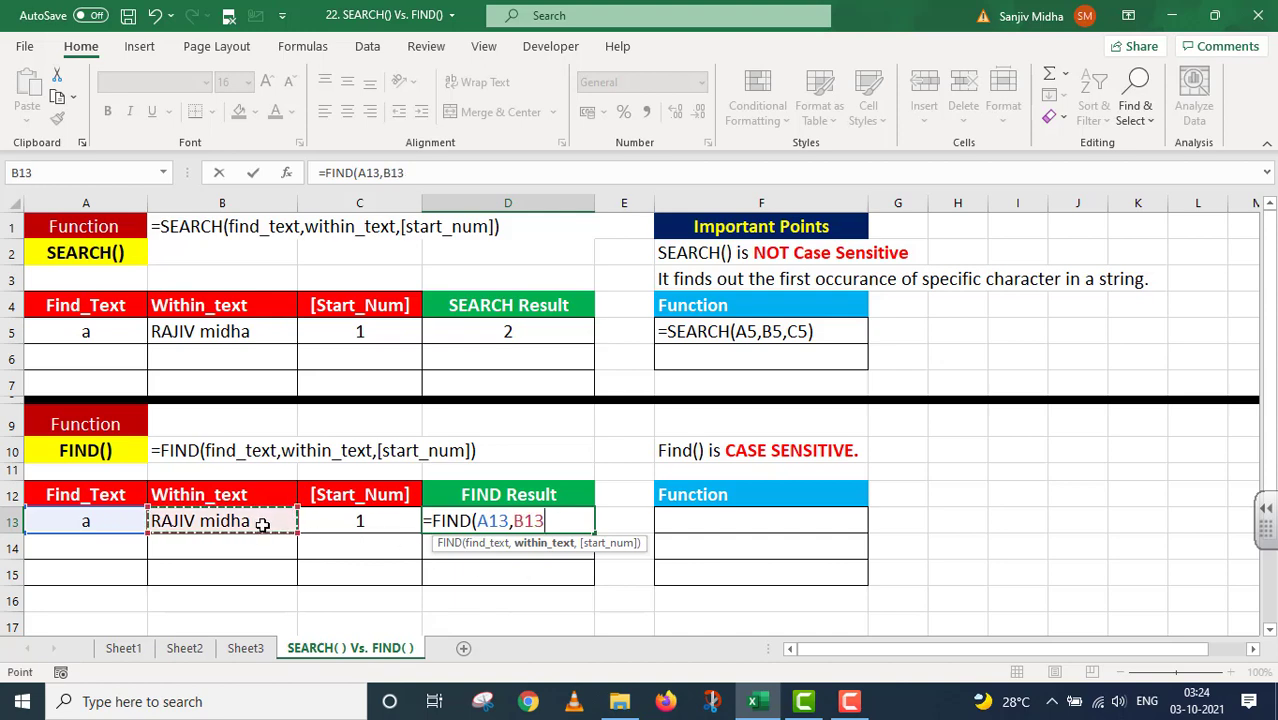
{"action": "type", "text": ","}
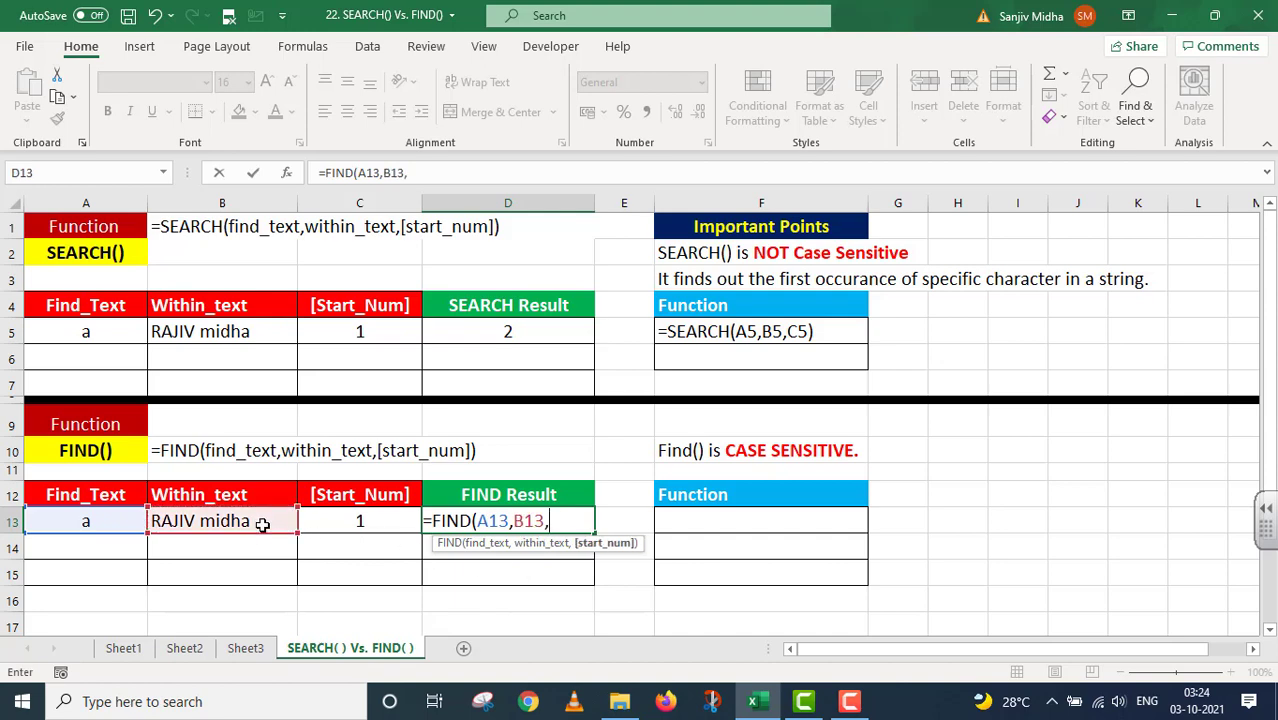
{"action": "left_click", "coordinate": [350, 521]}
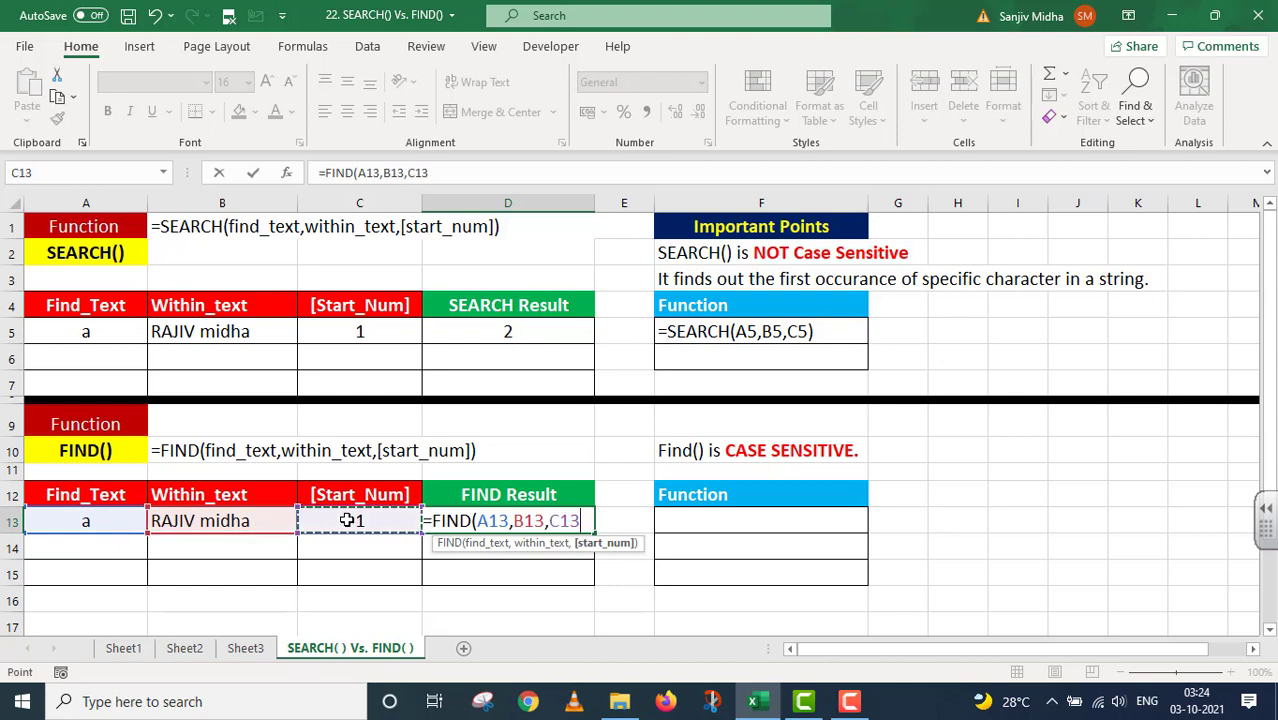
{"action": "type", "text": ")"}
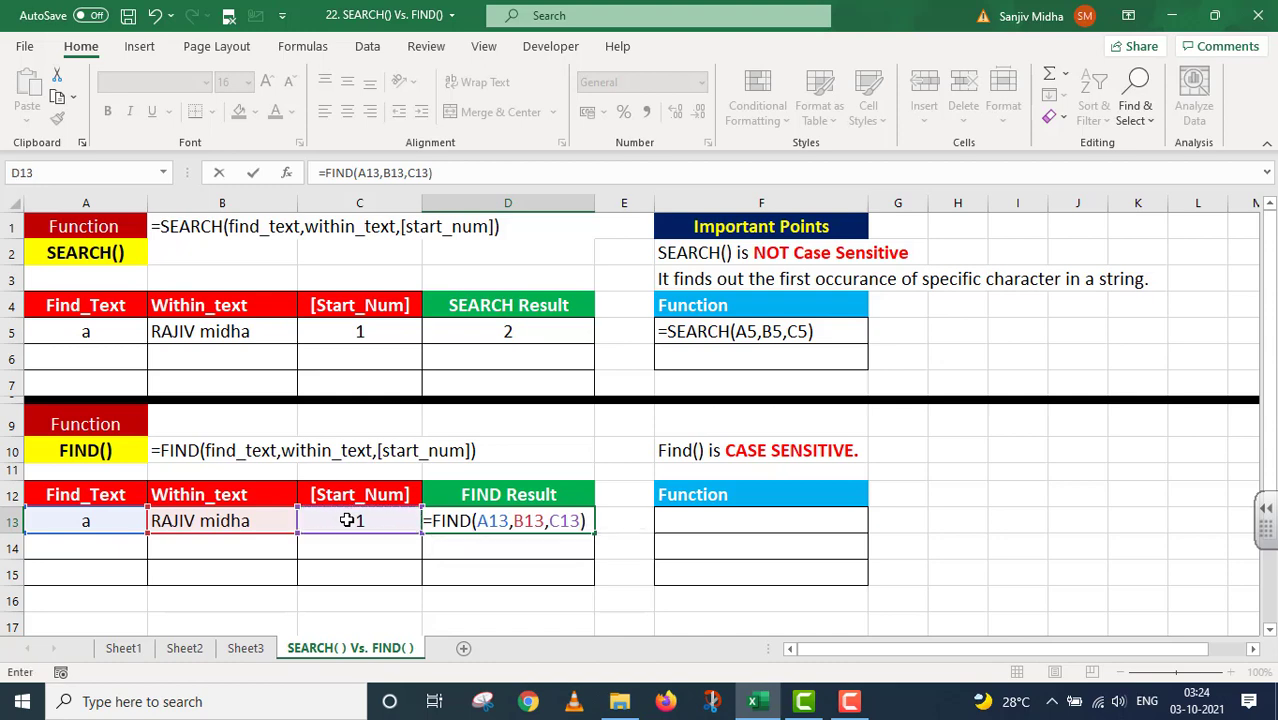
{"action": "key", "text": "Return"}
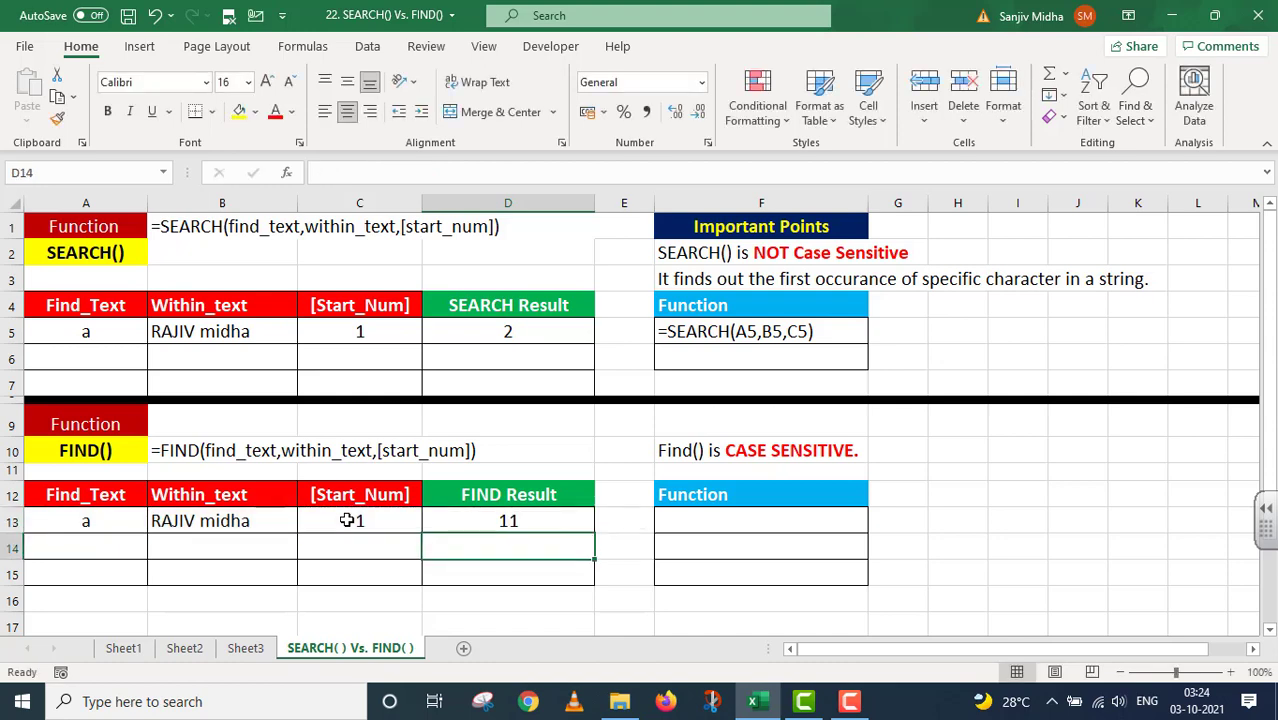
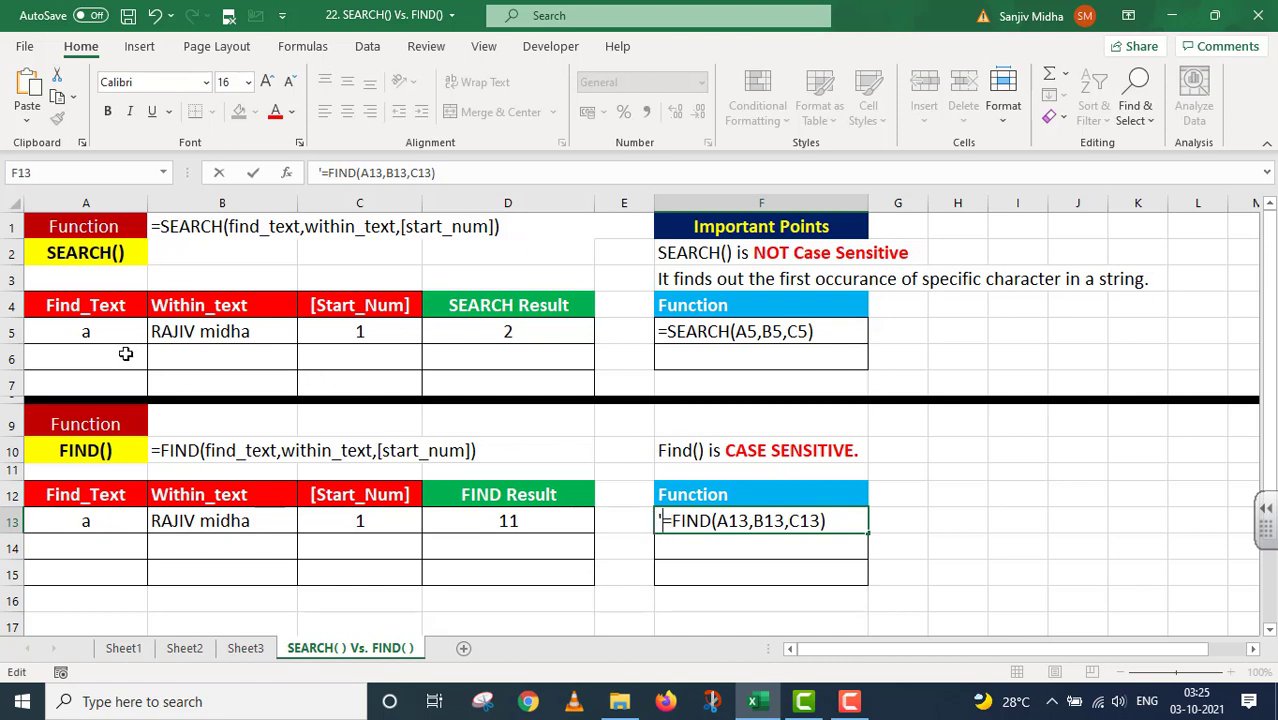
Enter o, GOOD morning and 1 in A6:C6 as the second SEARCH example.
{"action": "left_click", "coordinate": [183, 357]}
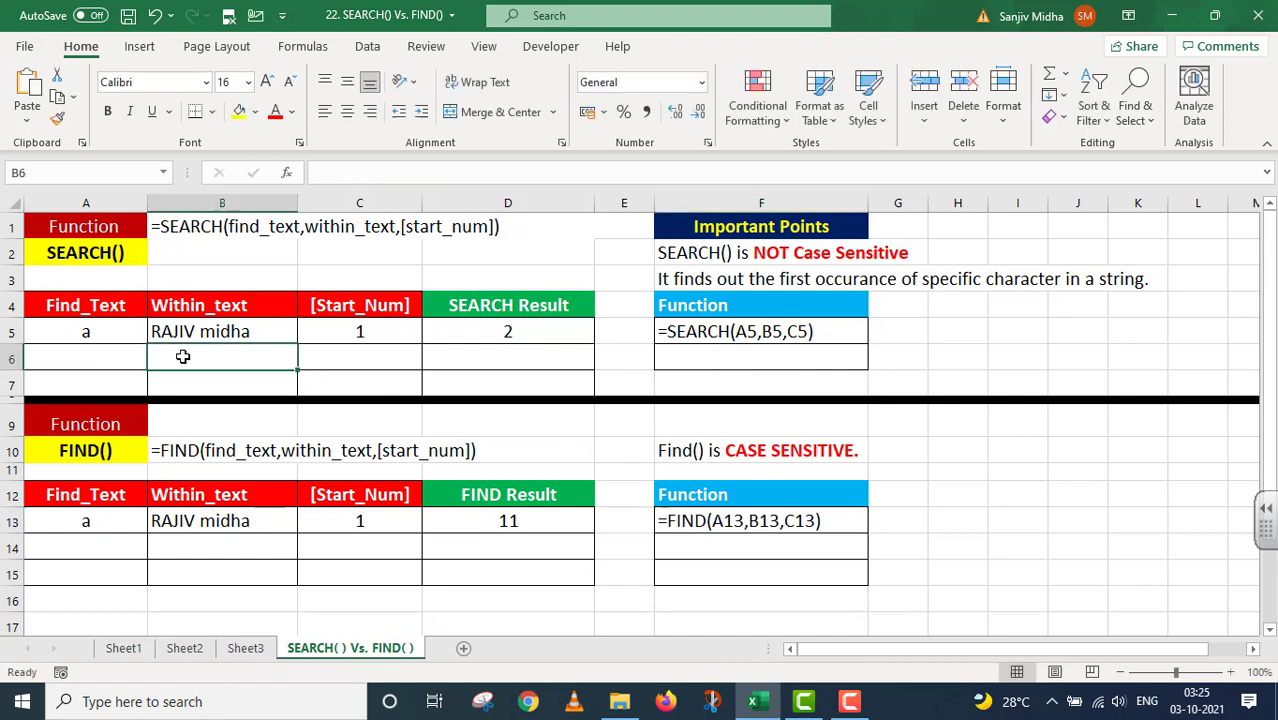
{"action": "type", "text": "G"}
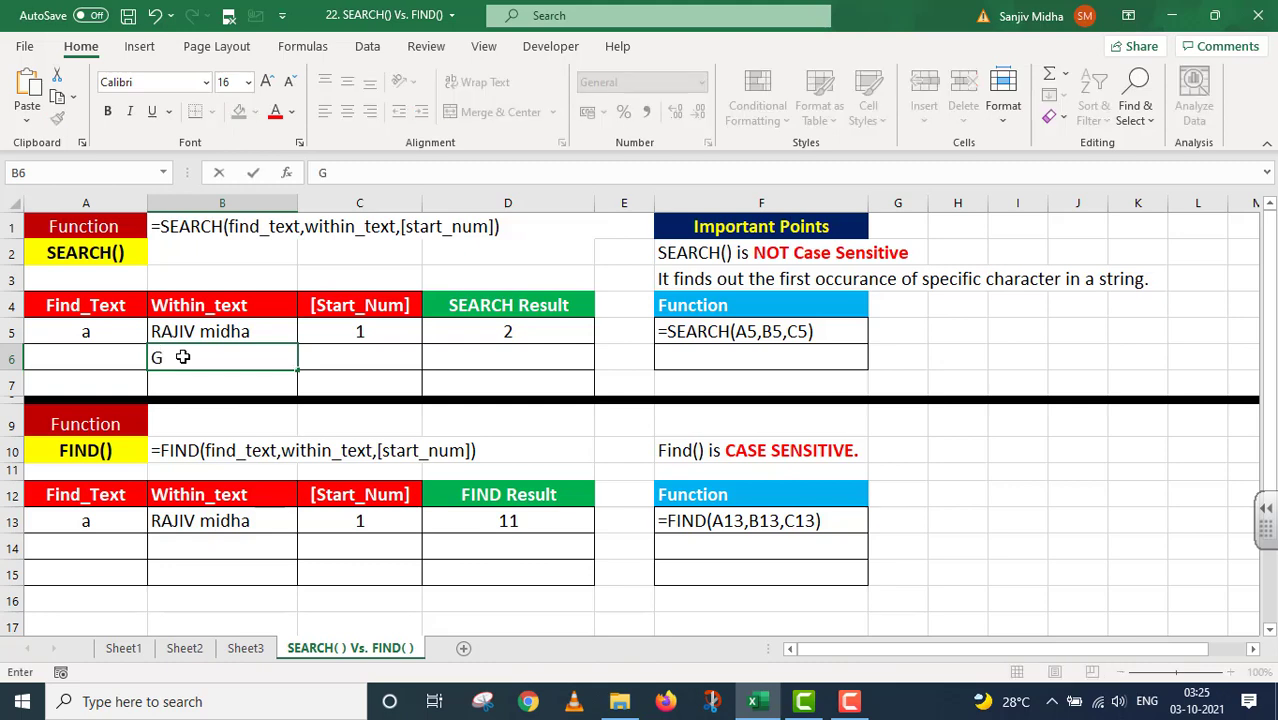
{"action": "type", "text": "OOD morning"}
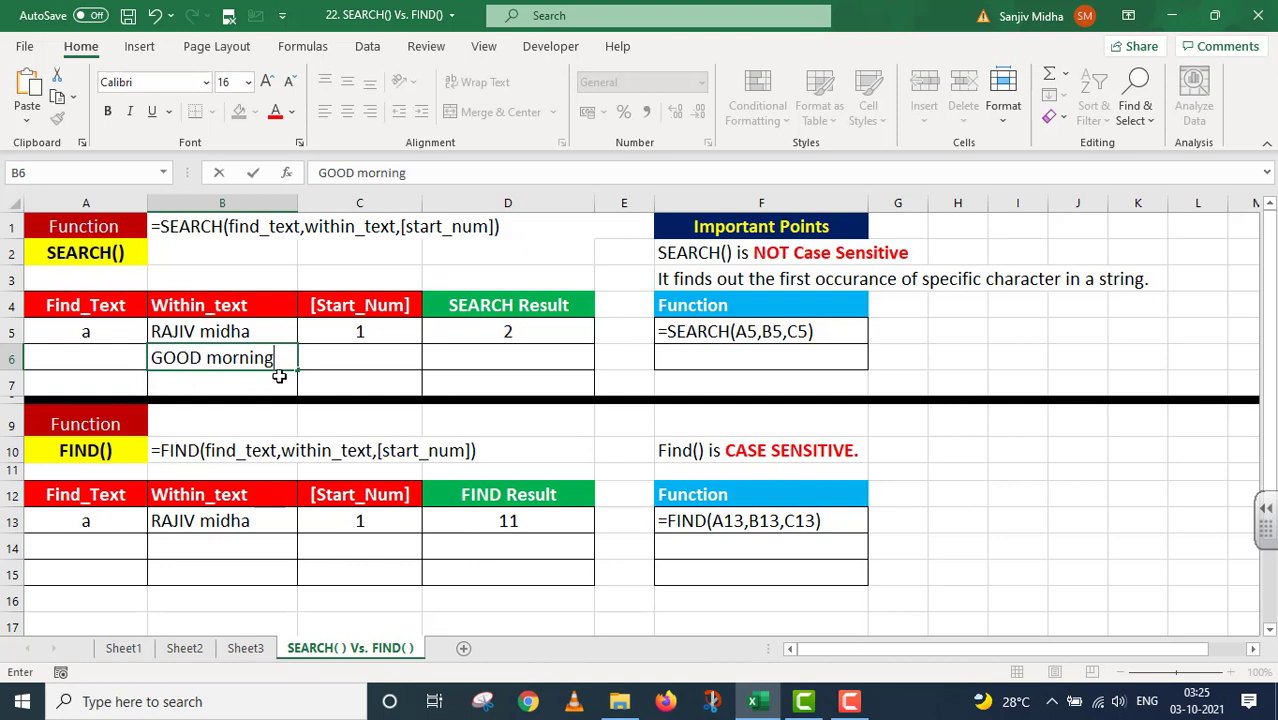
{"action": "left_click", "coordinate": [128, 366]}
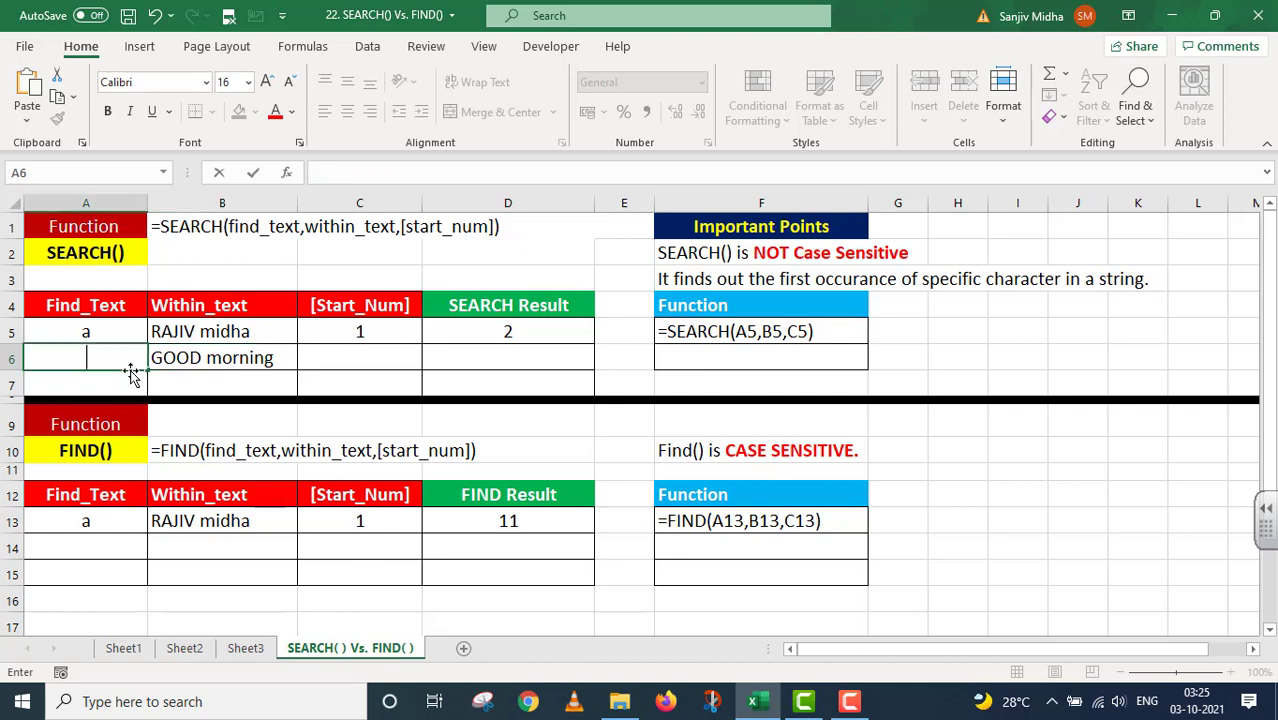
{"action": "type", "text": "o"}
{"action": "left_click", "coordinate": [336, 359]}
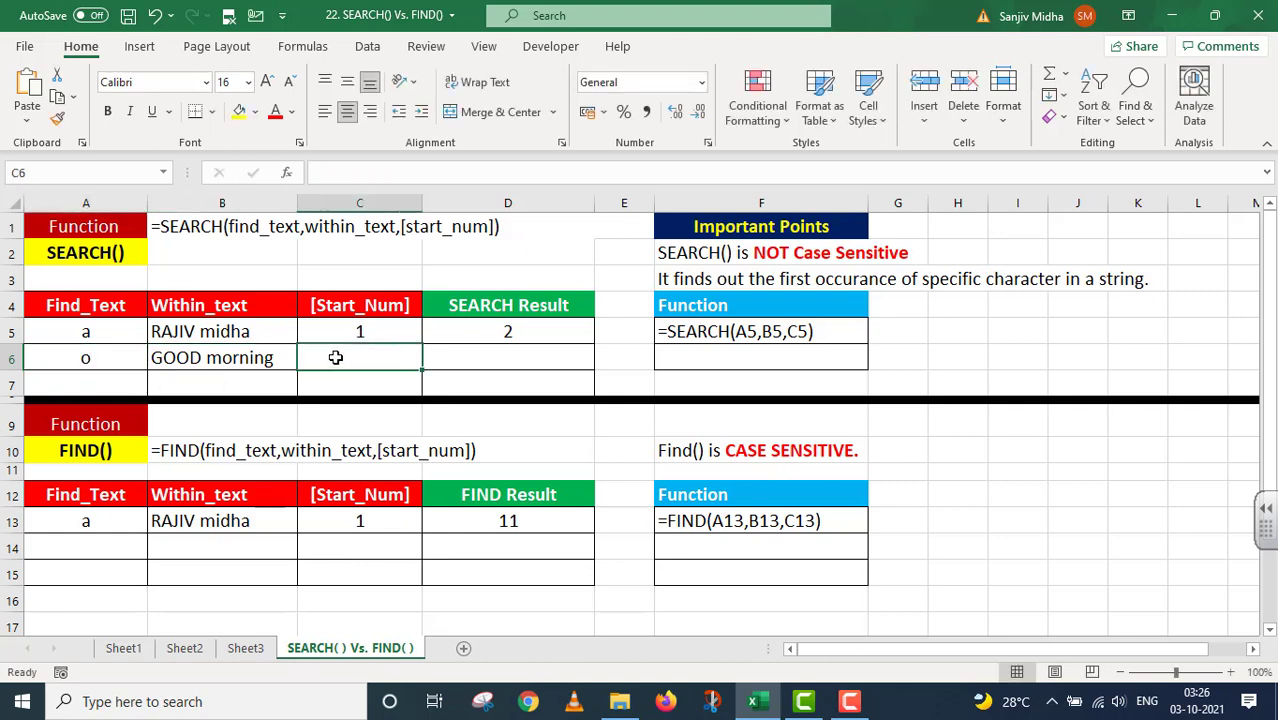
{"action": "type", "text": "1"}
{"action": "left_click", "coordinate": [440, 358]}
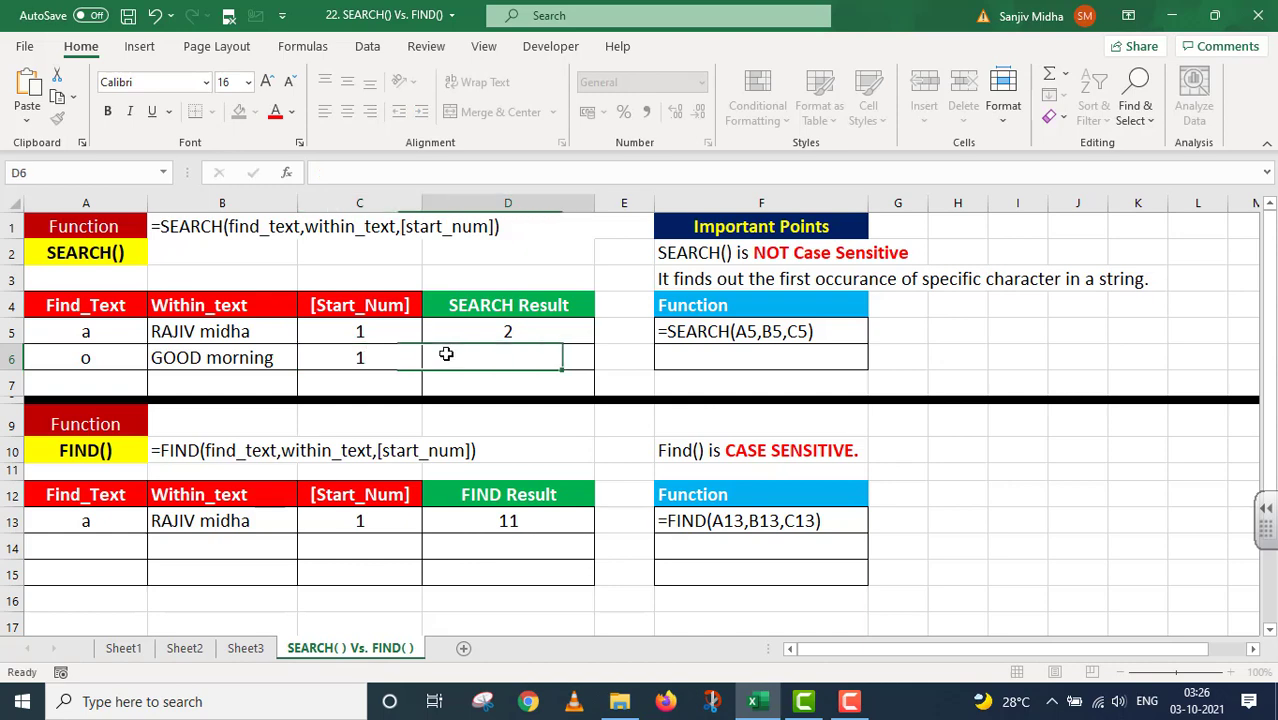
Enter =SEARCH(A6,B6,C6) in D6 to get the row 6 result of 2.
{"action": "type", "text": "="}
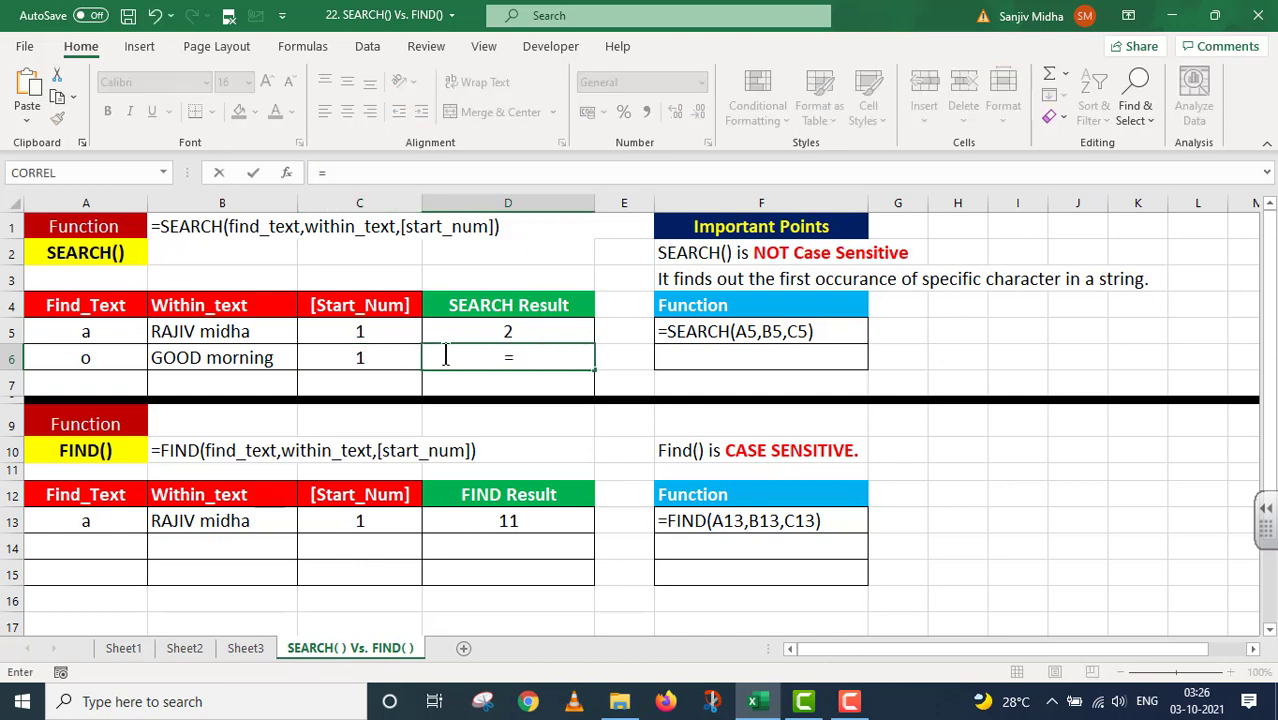
{"action": "type", "text": "SEAR"}
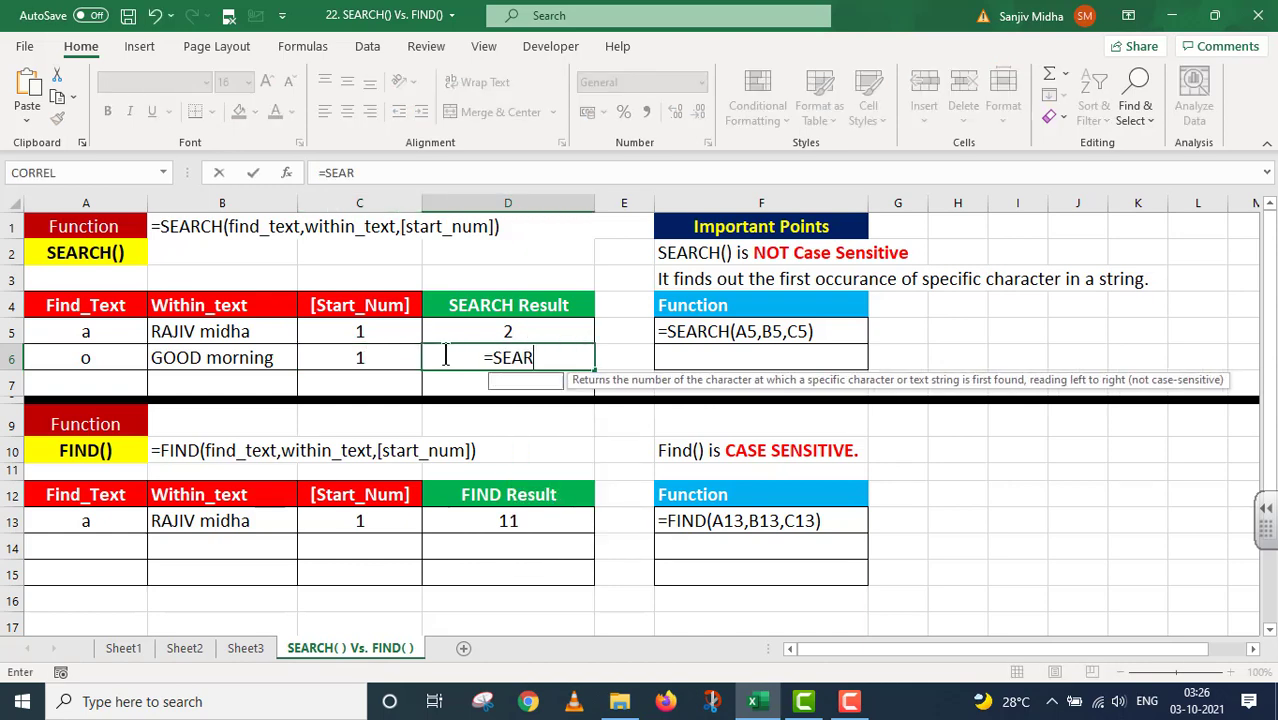
{"action": "type", "text": "CH("}
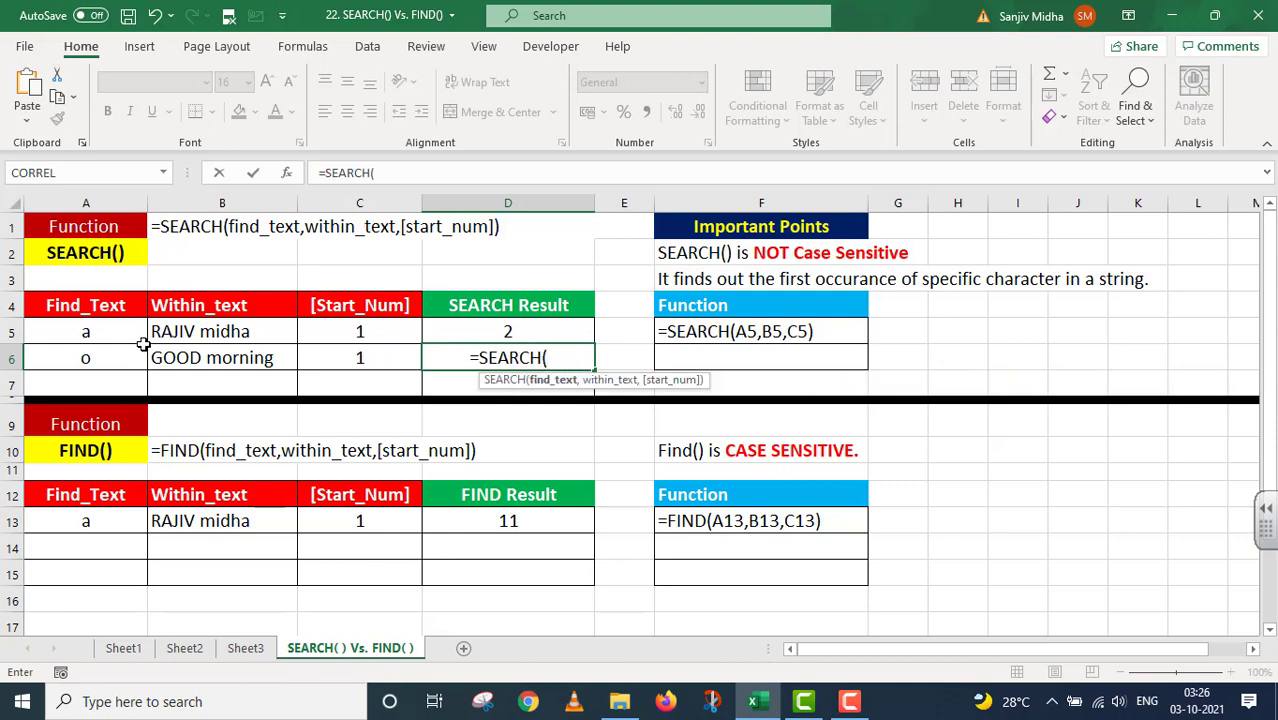
{"action": "left_click", "coordinate": [98, 358]}
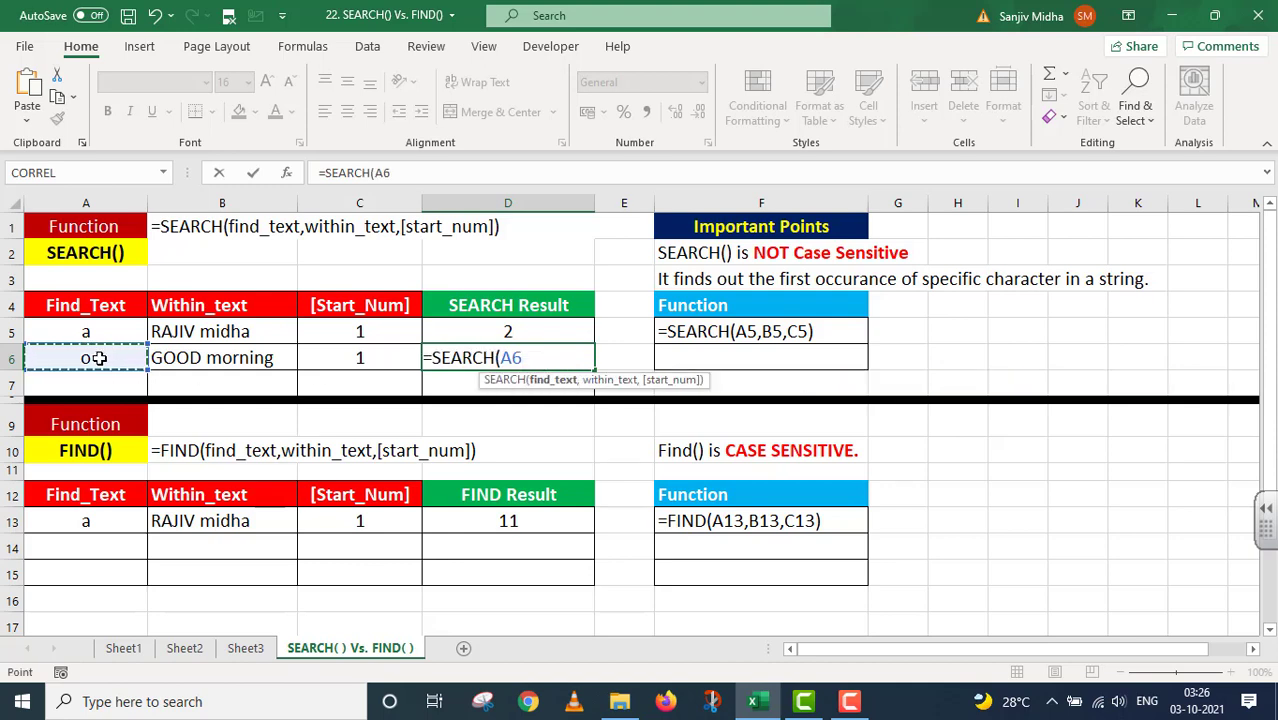
{"action": "type", "text": ","}
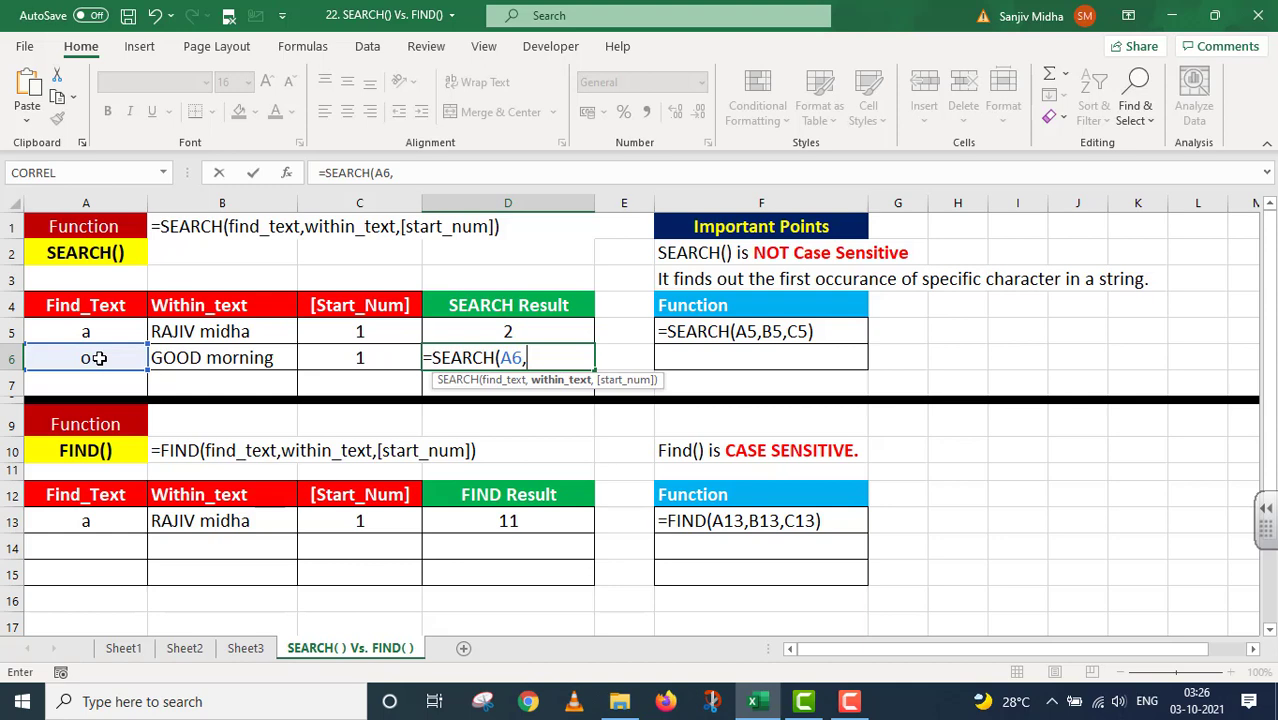
{"action": "left_click", "coordinate": [207, 360]}
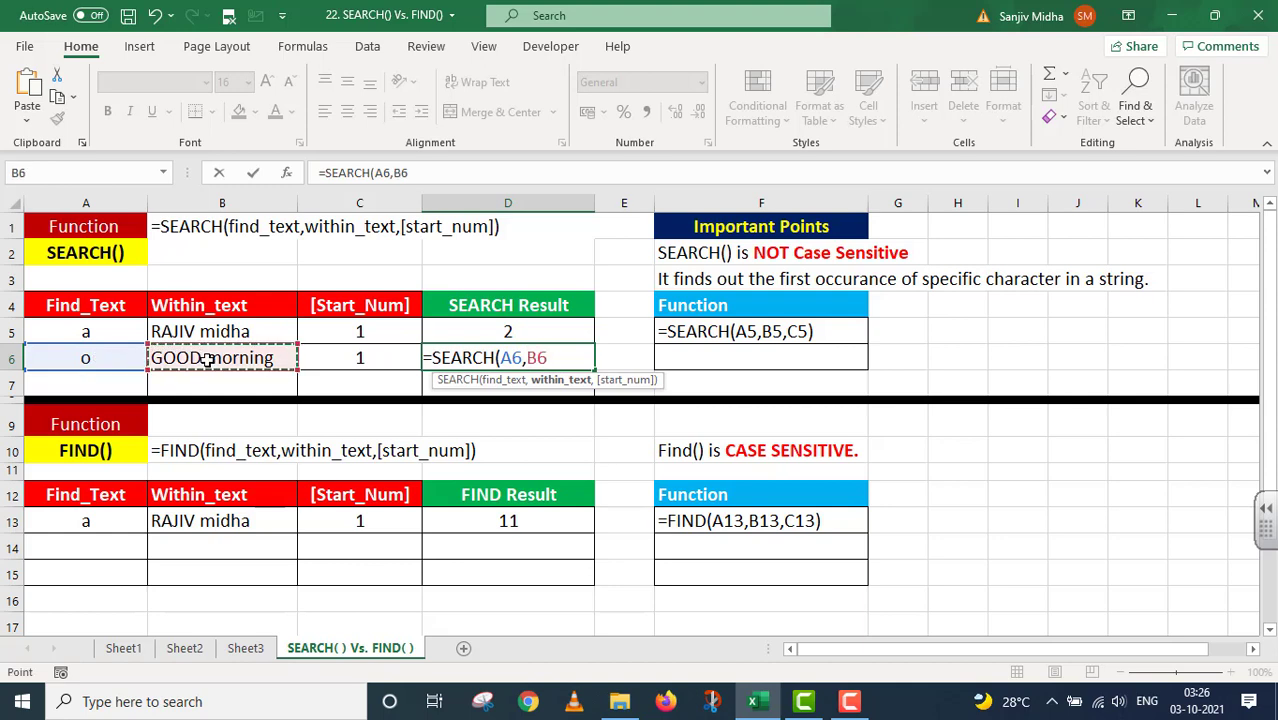
{"action": "type", "text": ","}
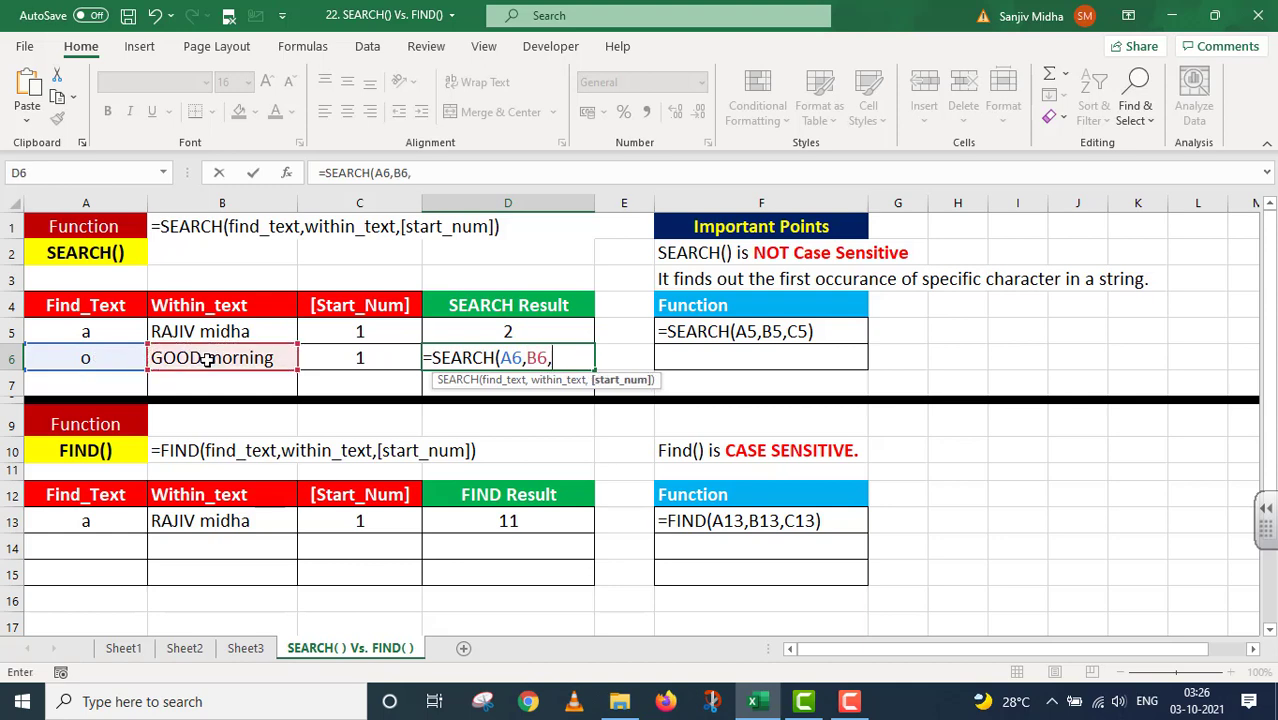
{"action": "left_click", "coordinate": [355, 358]}
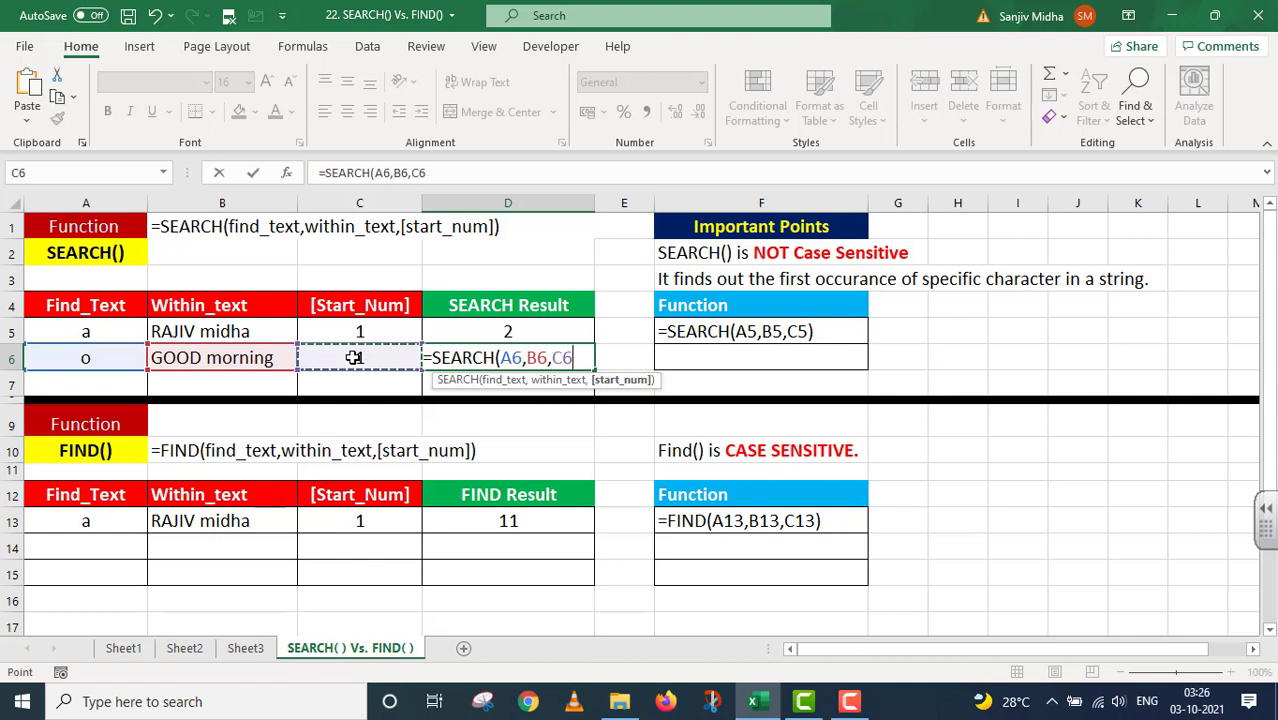
{"action": "type", "text": ")"}
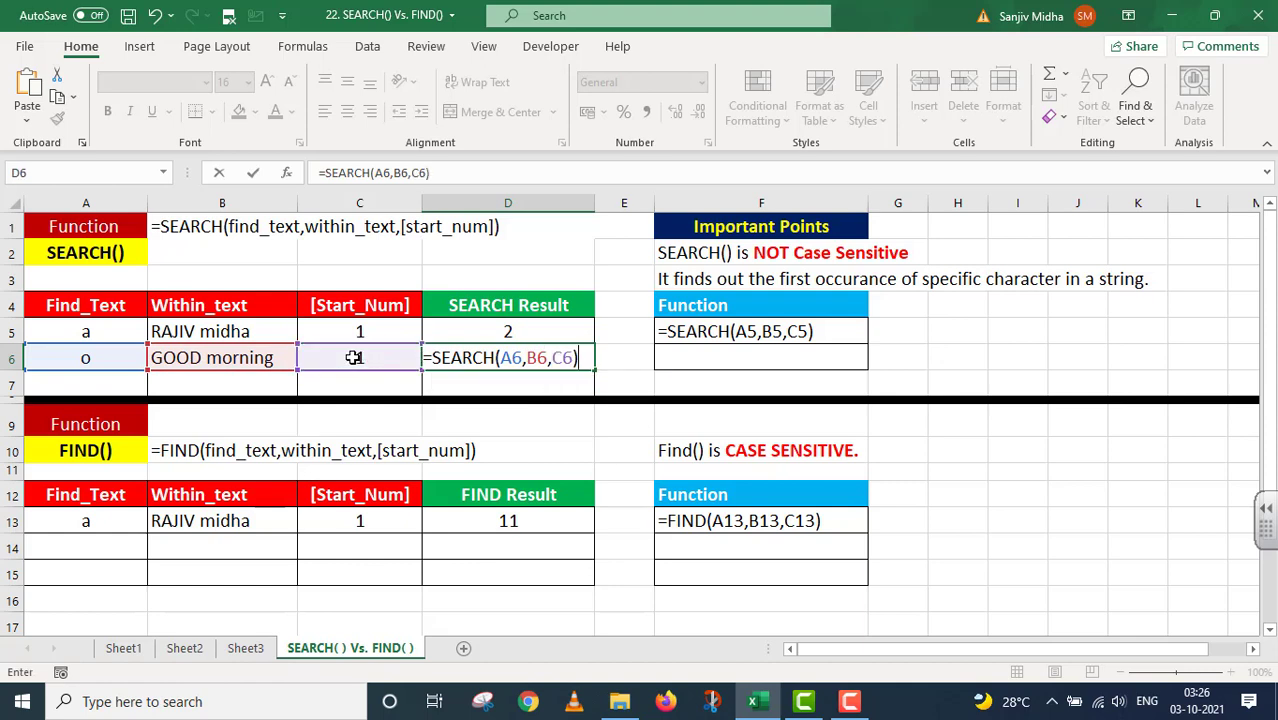
{"action": "key", "text": "Return"}
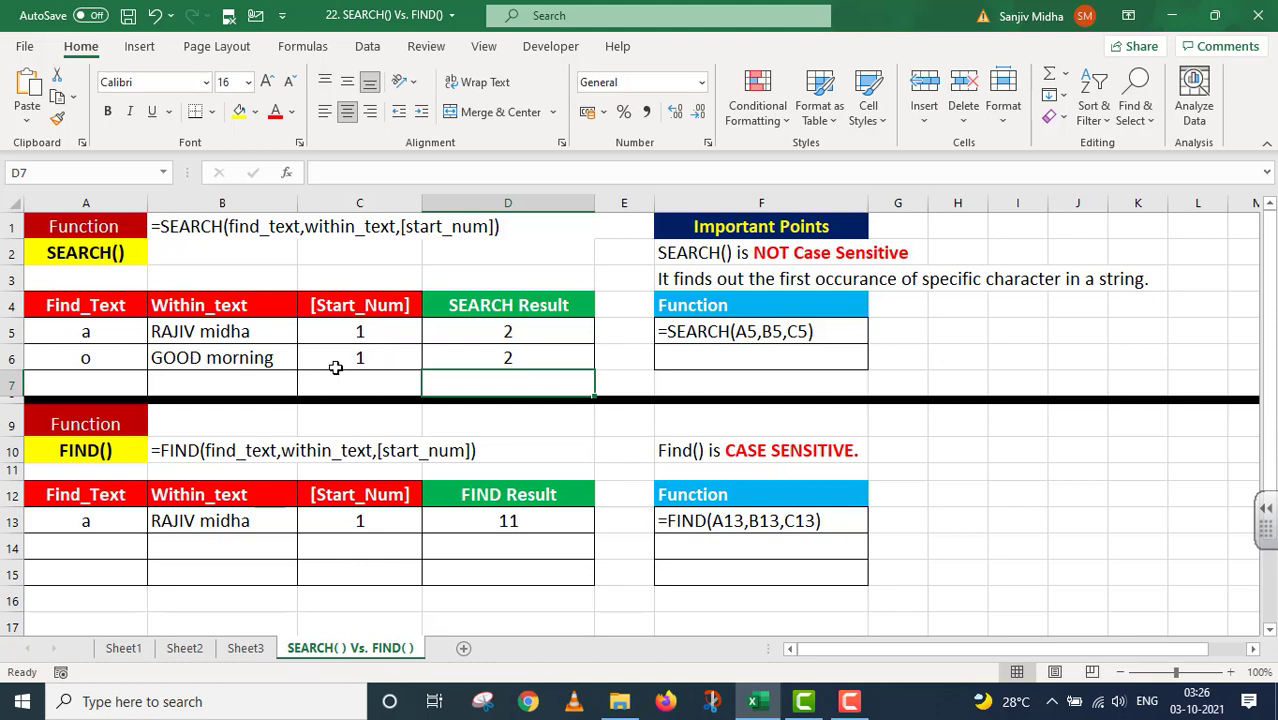
Document D6's formula as text '=SEARCH(A6,B6,C6) in F6, then copy A6:C6.
{"action": "double_click", "coordinate": [538, 358]}
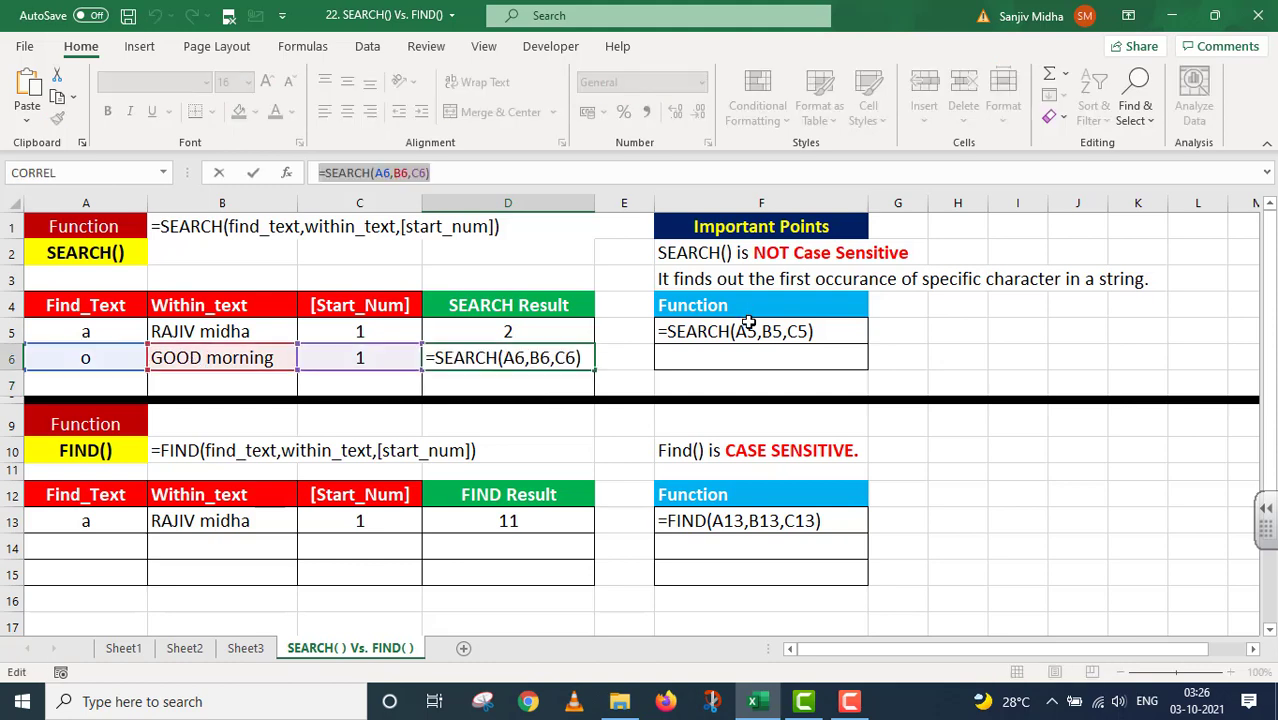
{"action": "key", "text": "Return"}
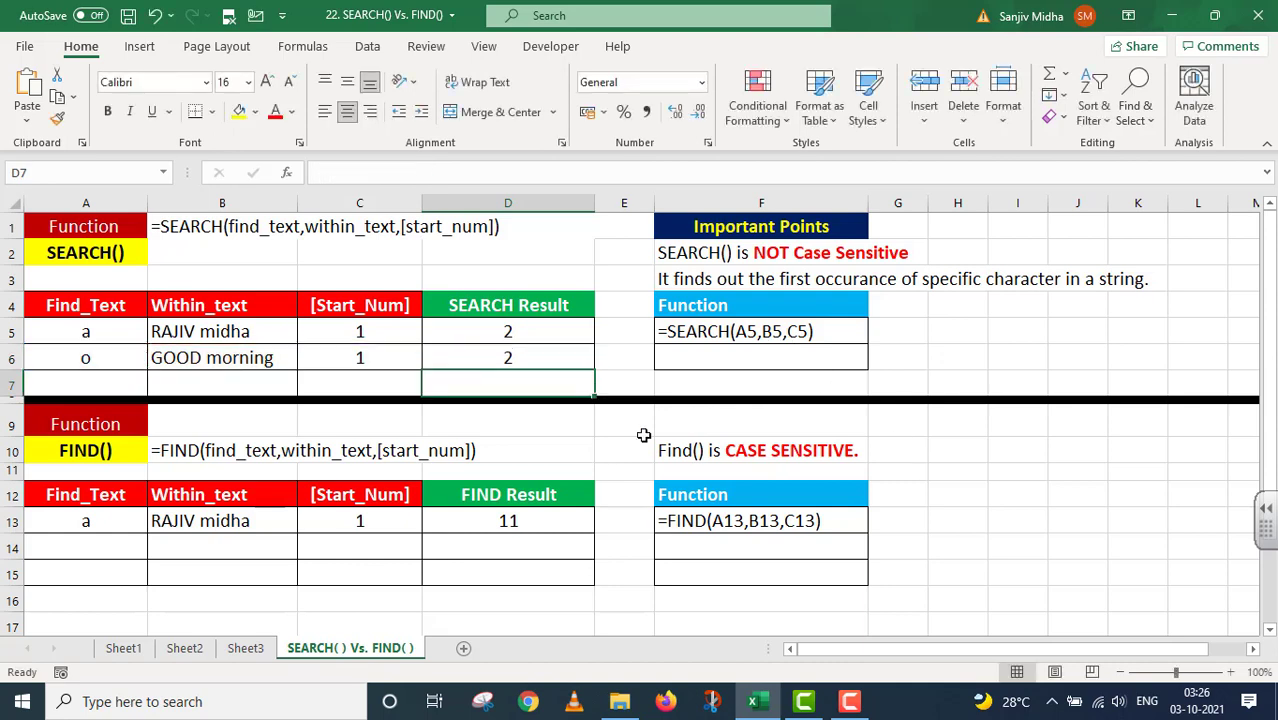
{"action": "left_click", "coordinate": [682, 358]}
{"action": "type", "text": "'"}
{"action": "key", "text": "ctrl+v"}
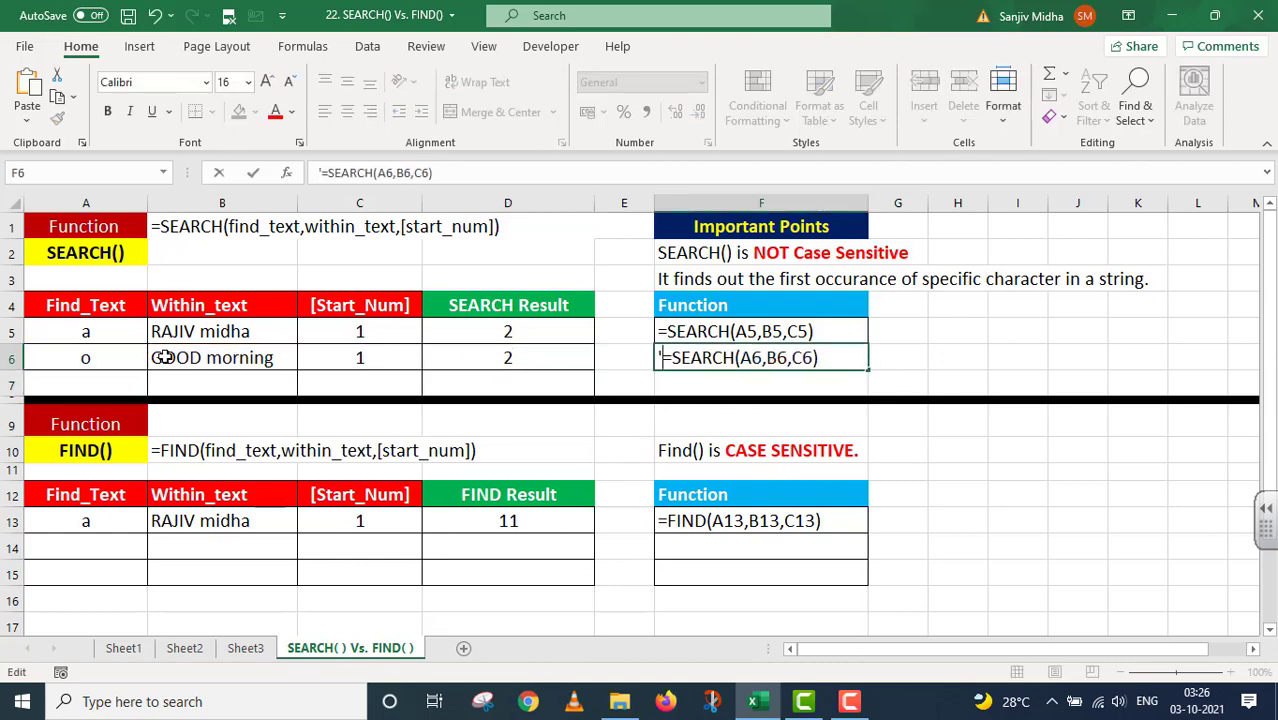
{"action": "left_click_drag", "start_coordinate": [85, 352], "coordinate": [345, 358]}
{"action": "key", "text": "ctrl+c"}
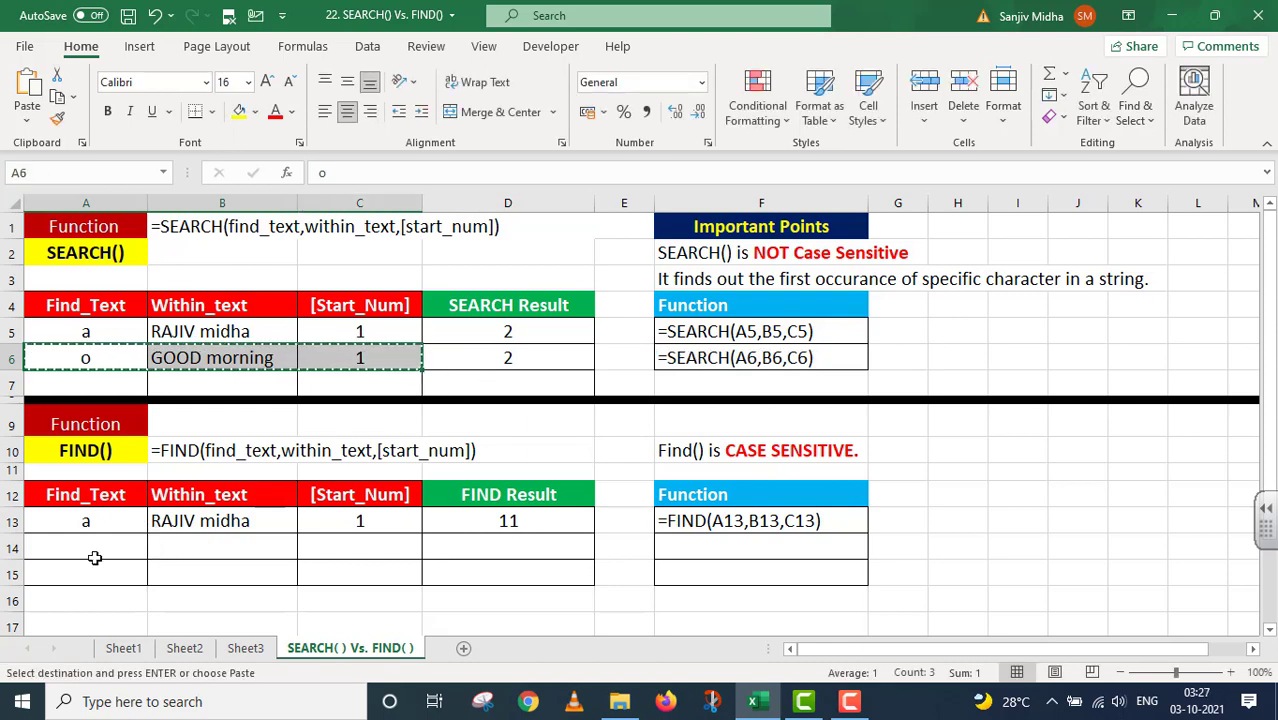
Paste o, GOOD morning and 1 into A14:C14 and enter =FIND(A14,B14,C14) in D14.
{"action": "left_click", "coordinate": [95, 543]}
{"action": "key", "text": "ctrl+v"}
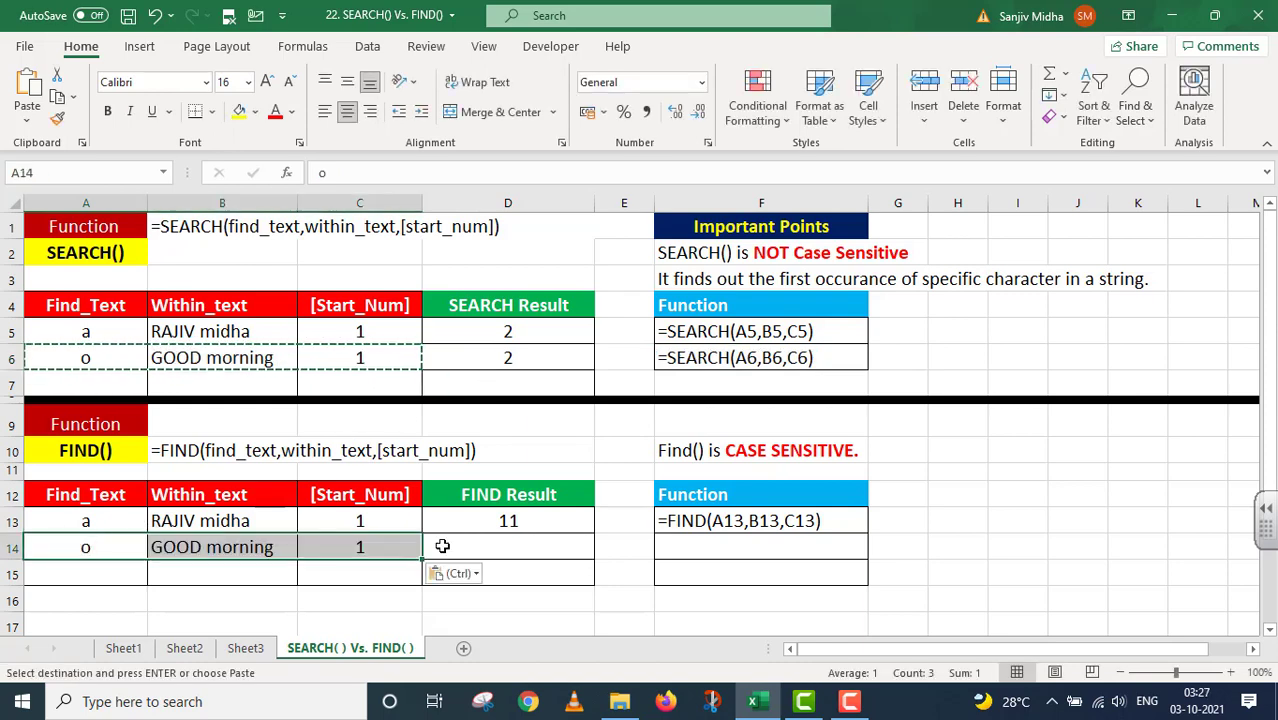
{"action": "double_click", "coordinate": [443, 547]}
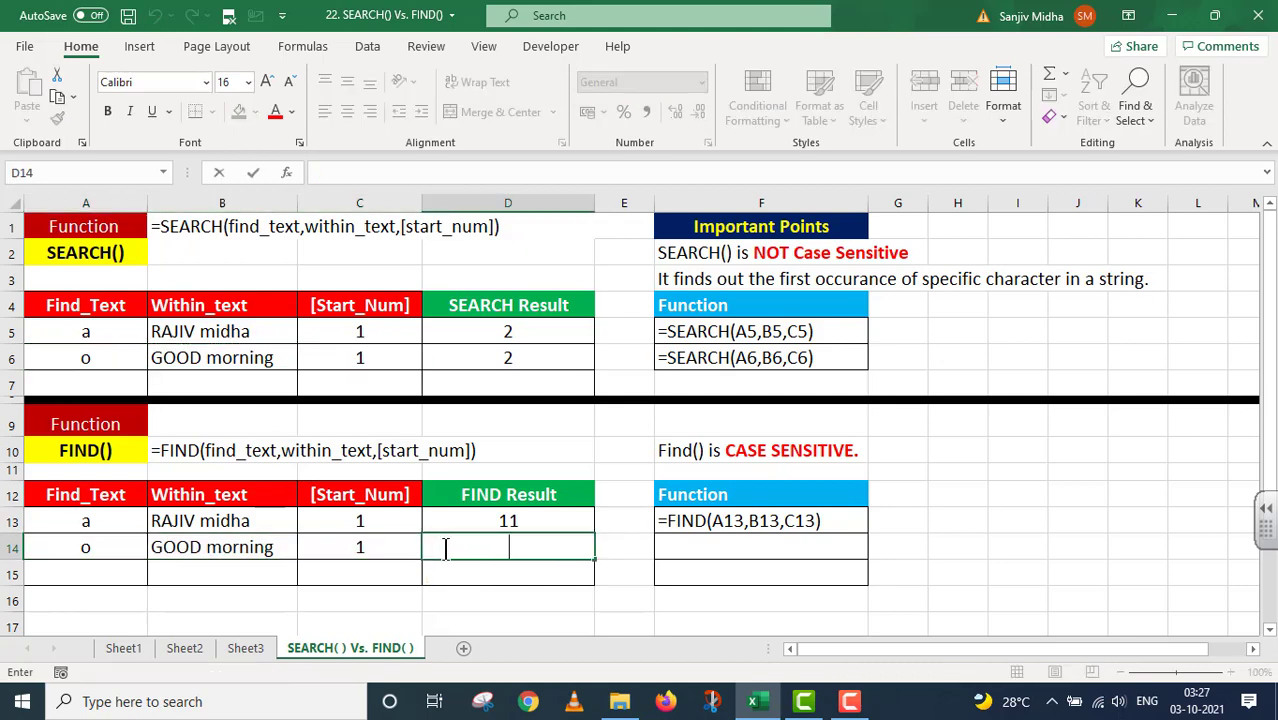
{"action": "type", "text": "=FIND("}
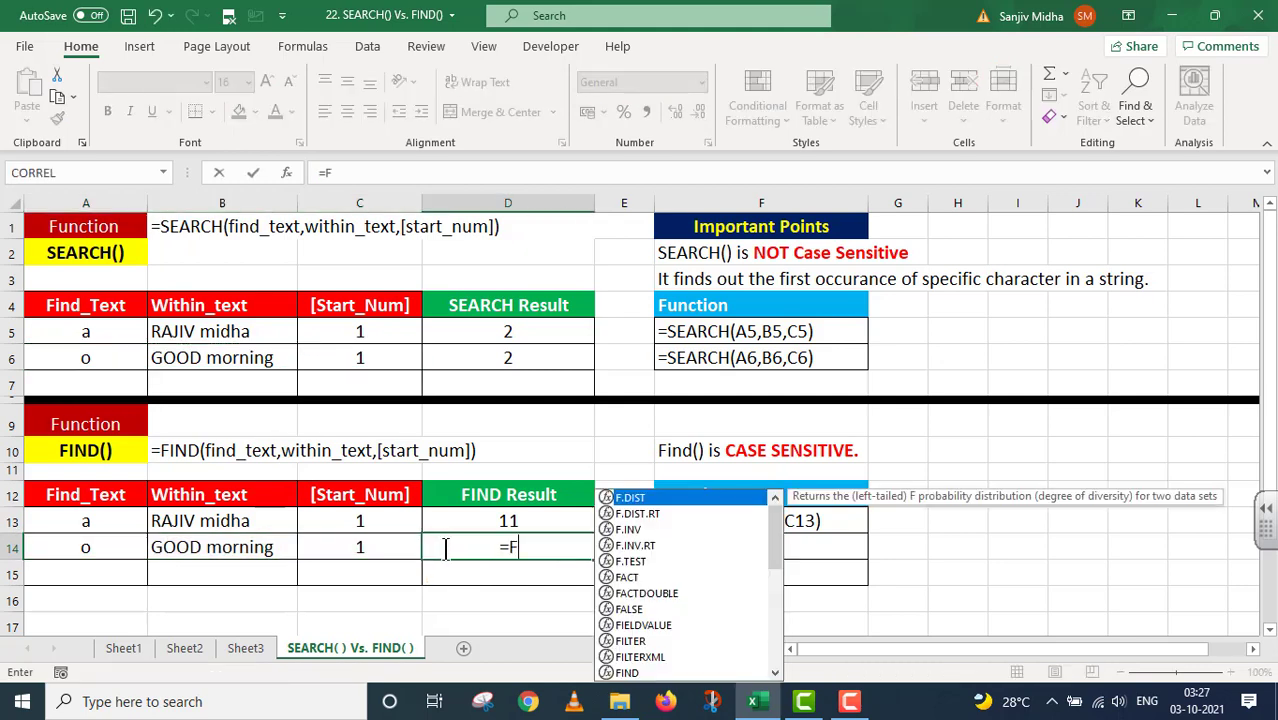
{"action": "left_click", "coordinate": [110, 547]}
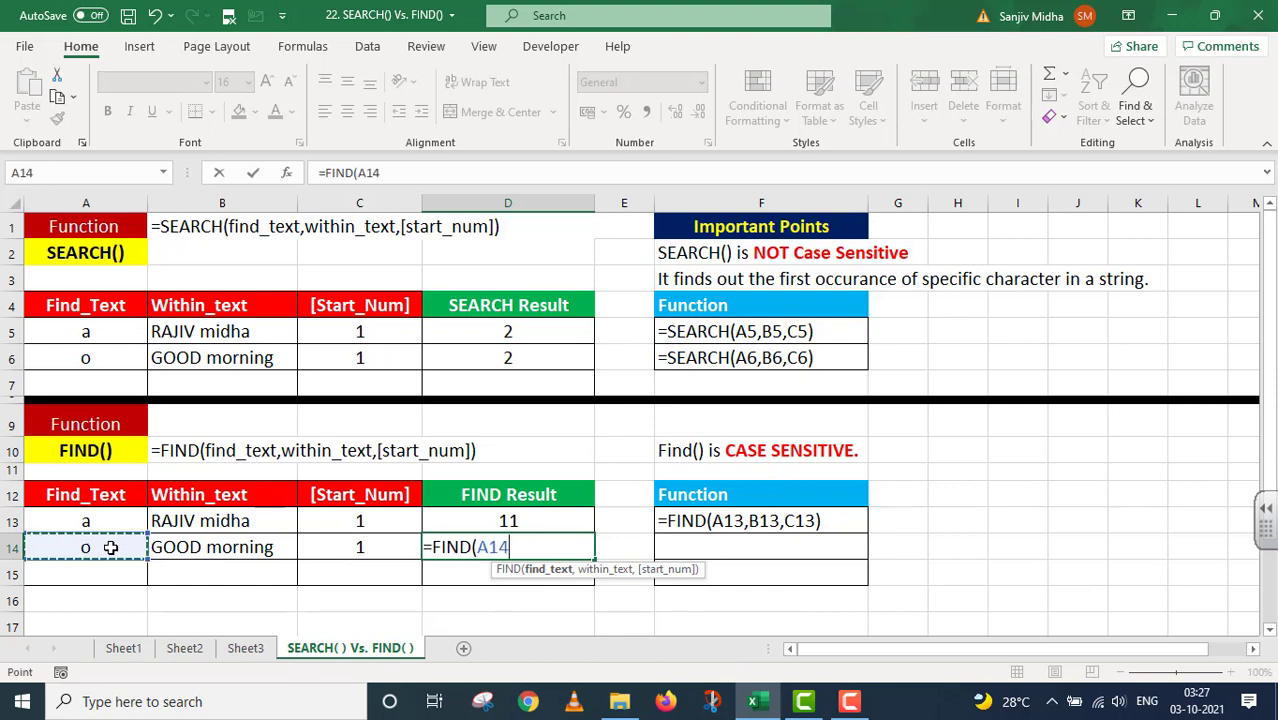
{"action": "type", "text": ","}
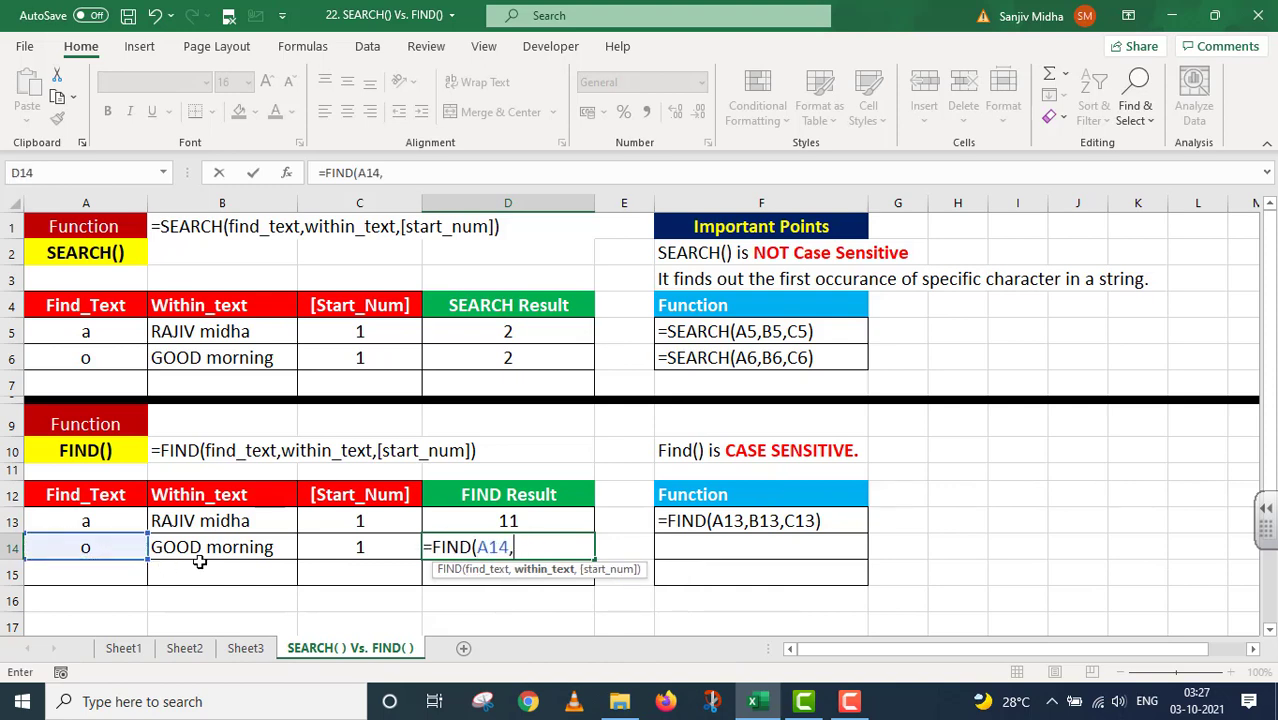
{"action": "left_click", "coordinate": [188, 547]}
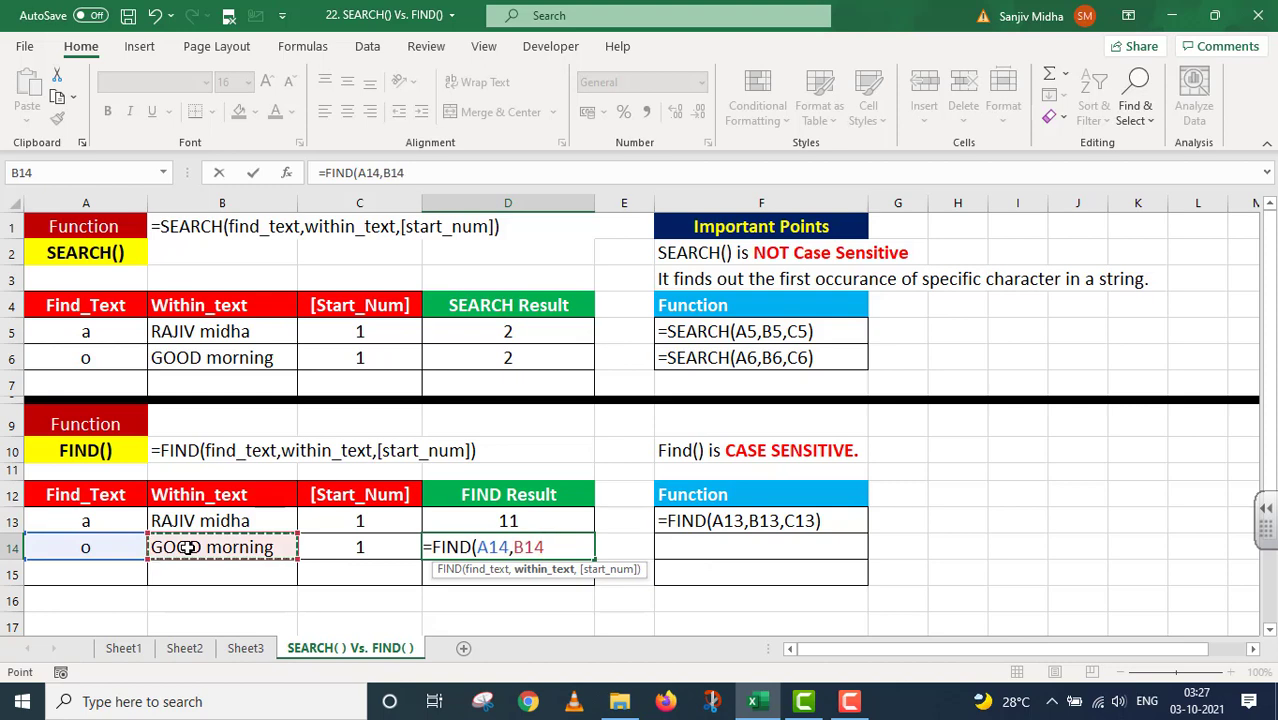
{"action": "type", "text": ","}
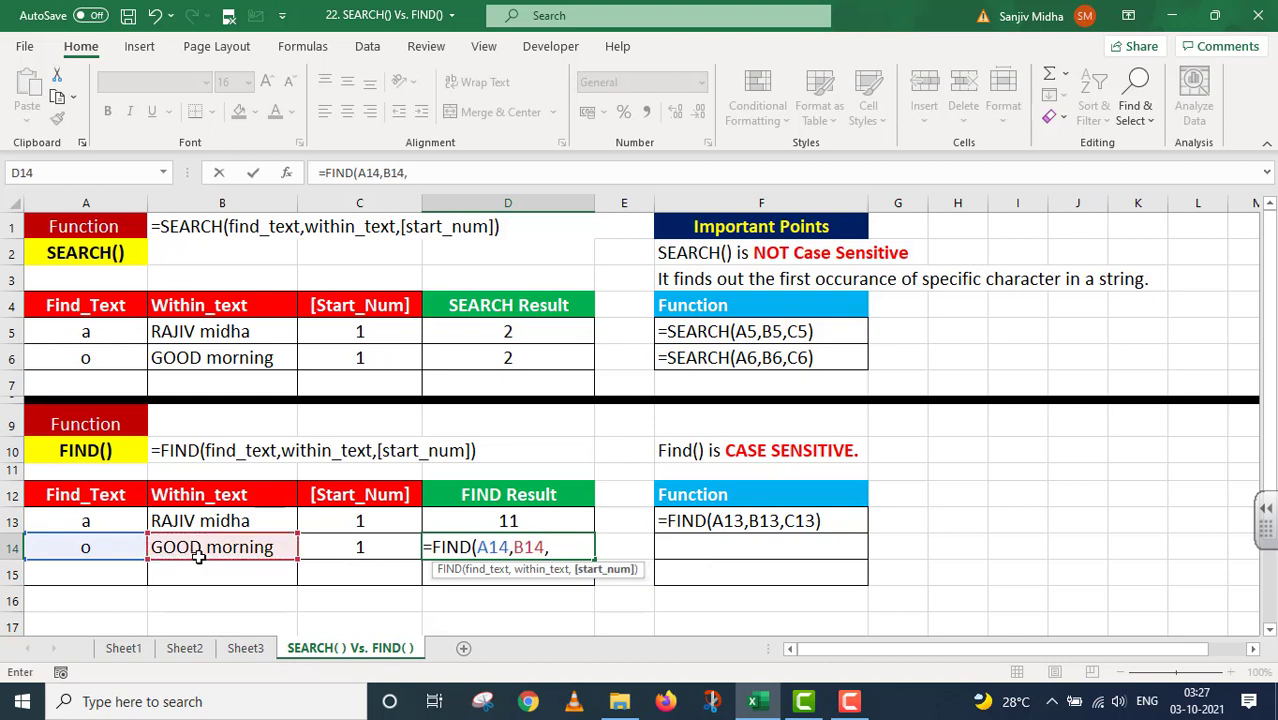
{"action": "left_click", "coordinate": [343, 545]}
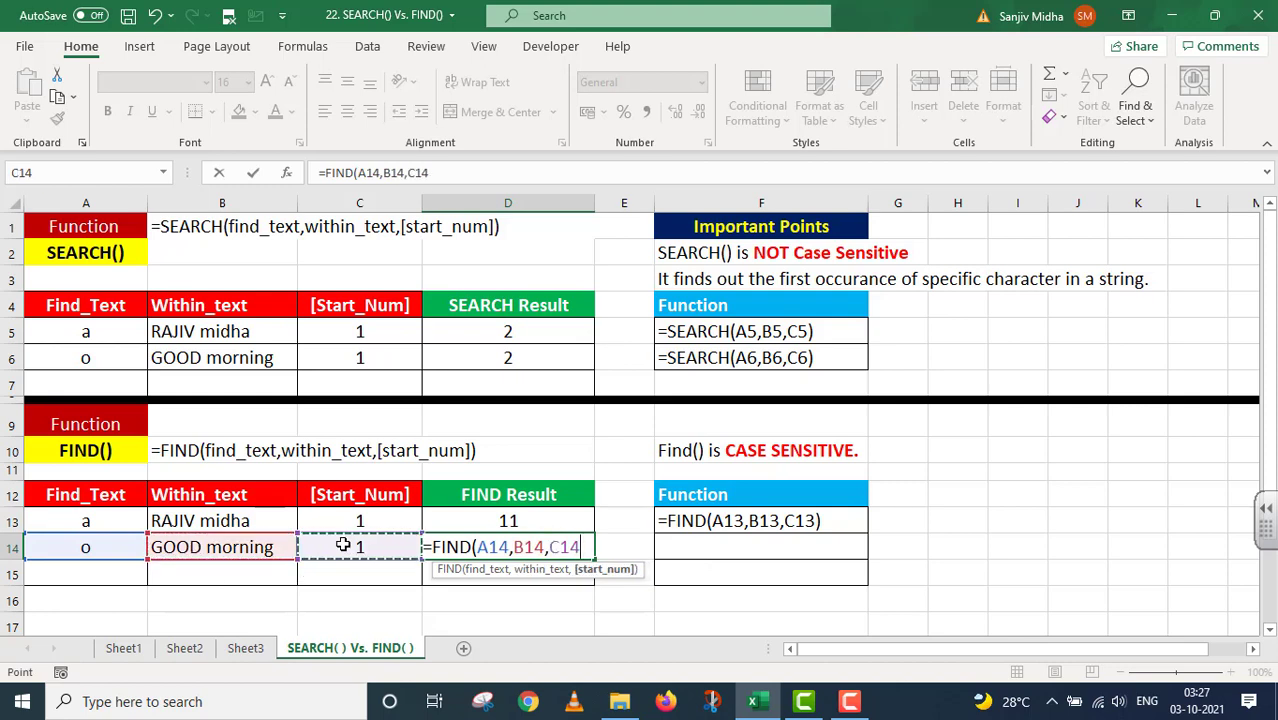
{"action": "type", "text": ")"}
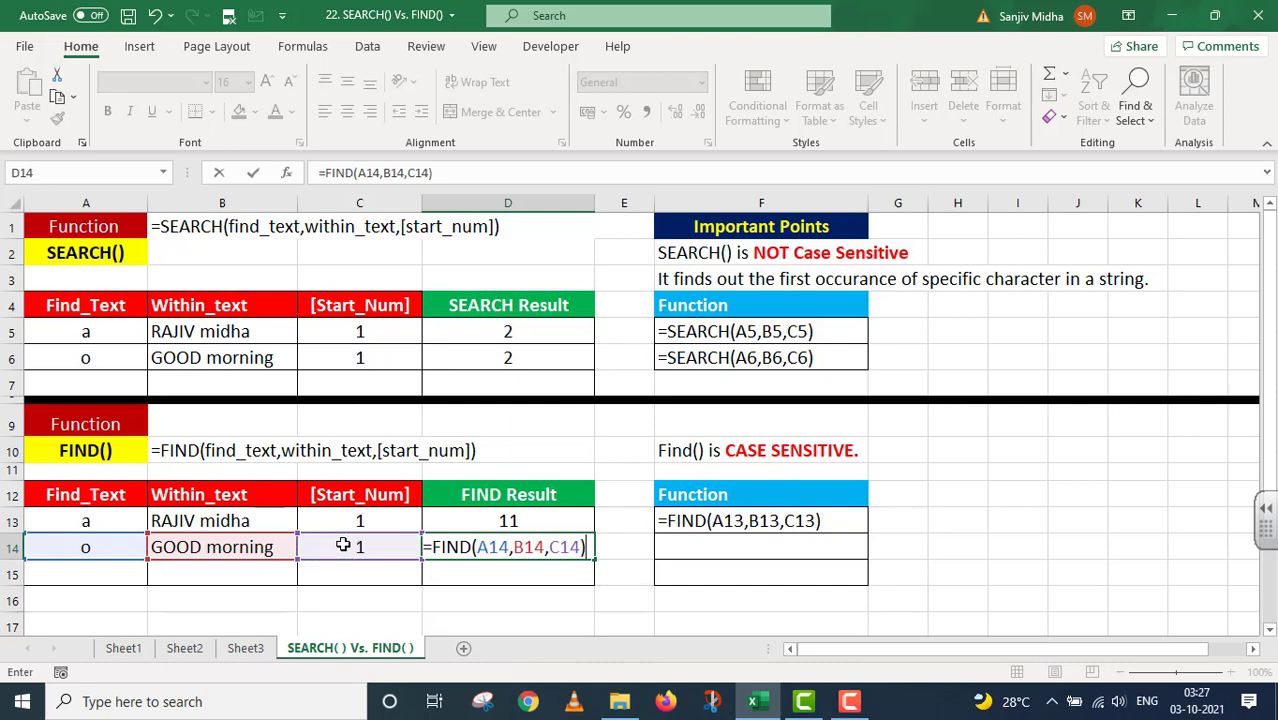
{"action": "key", "text": "Return"}
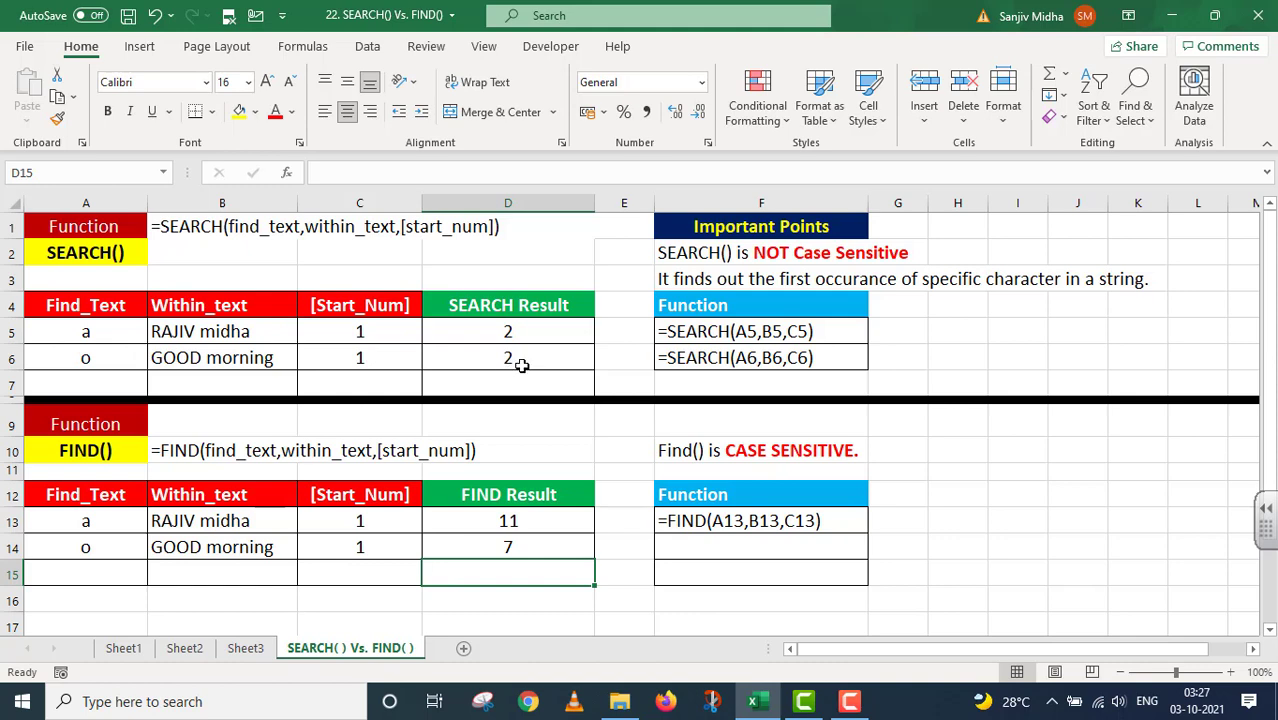
Copy D14's formula text into F14 as plain text, and fill GOOD morning down into B7.
{"action": "left_click", "coordinate": [532, 545]}
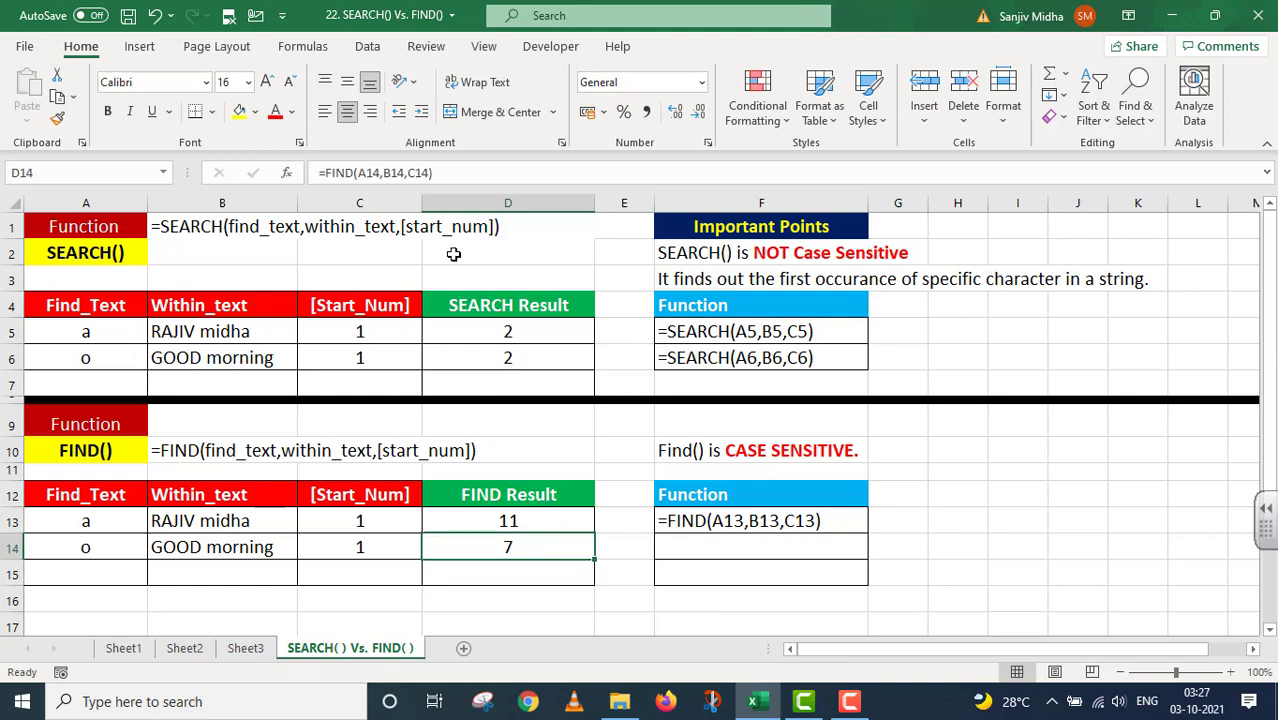
{"action": "left_click", "coordinate": [448, 173]}
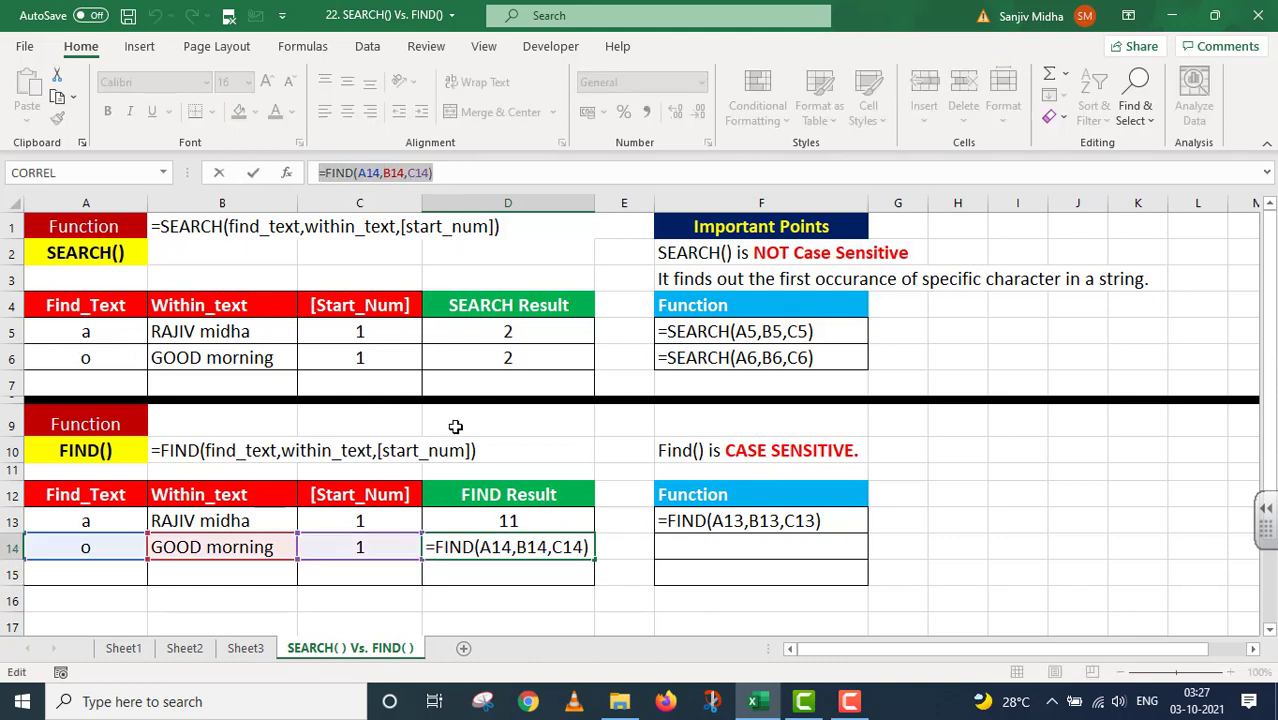
{"action": "key", "text": "ctrl+c"}
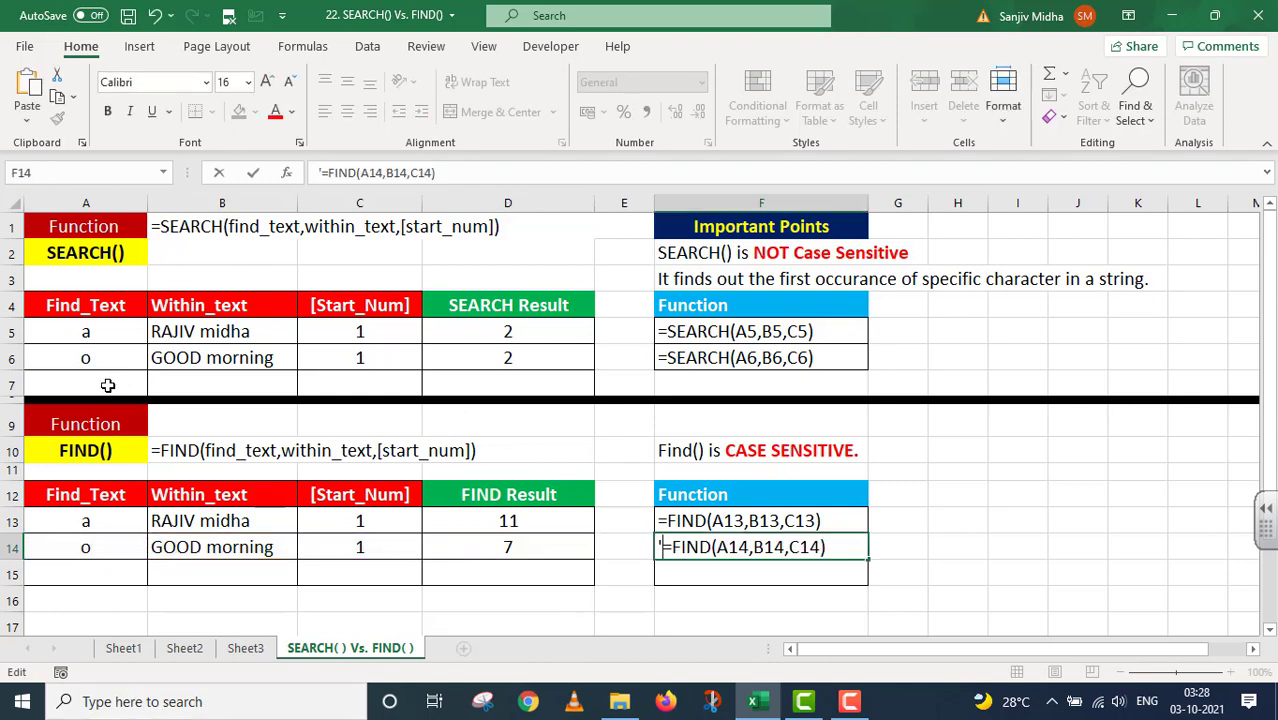
{"action": "left_click", "coordinate": [207, 358]}
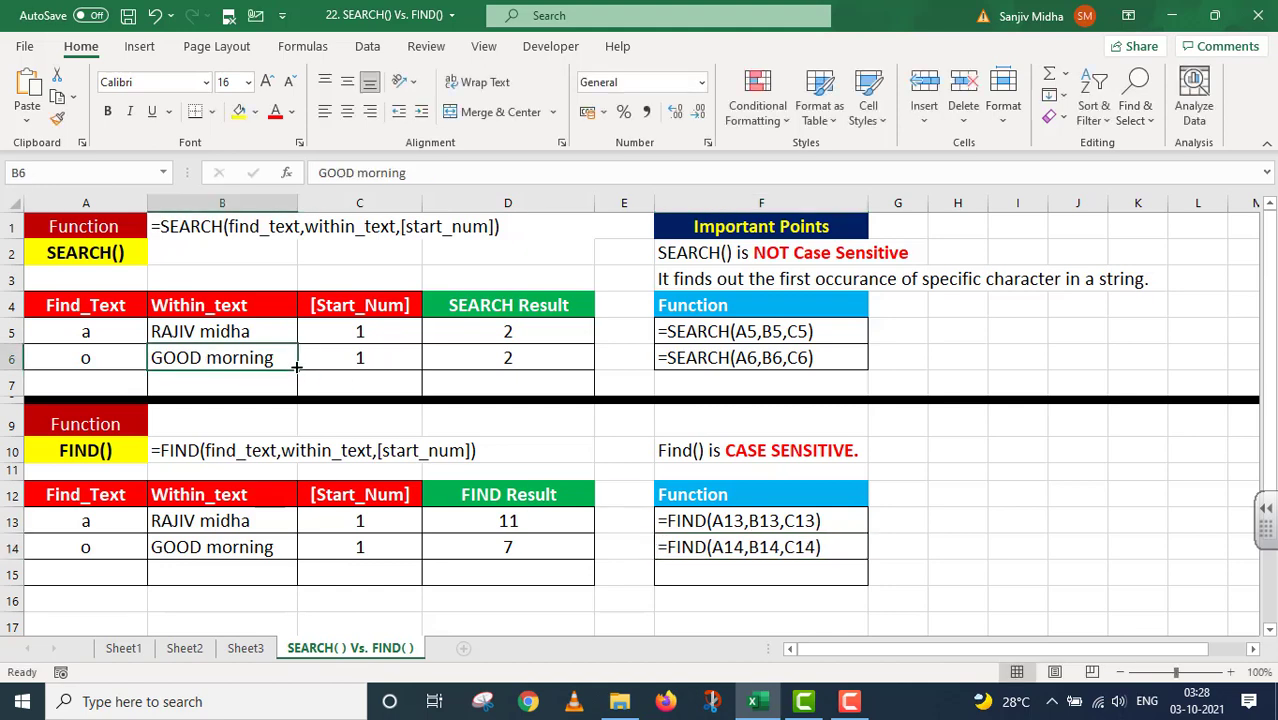
{"action": "left_click_drag", "start_coordinate": [296, 367], "coordinate": [277, 418]}
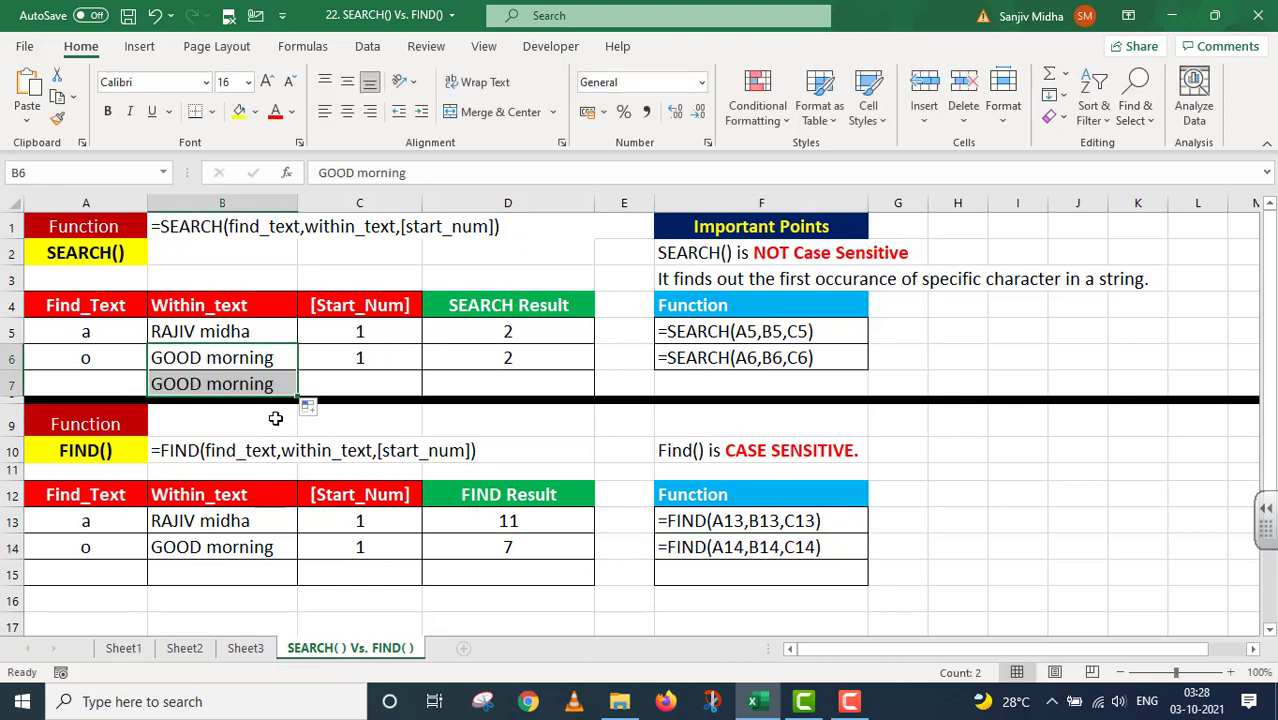
Fill GOOD morning down into B15, and enter o in A7 and 4 in C7.
{"action": "left_click", "coordinate": [290, 552]}
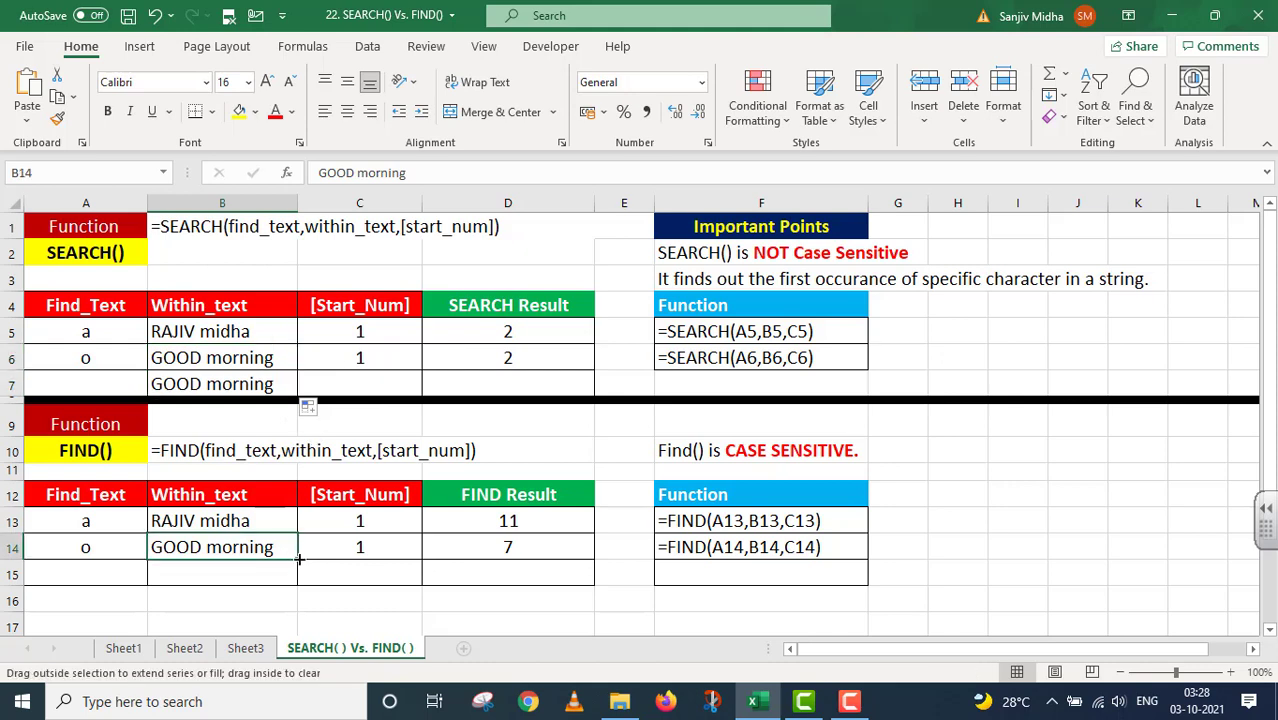
{"action": "left_click_drag", "start_coordinate": [298, 560], "coordinate": [298, 587]}
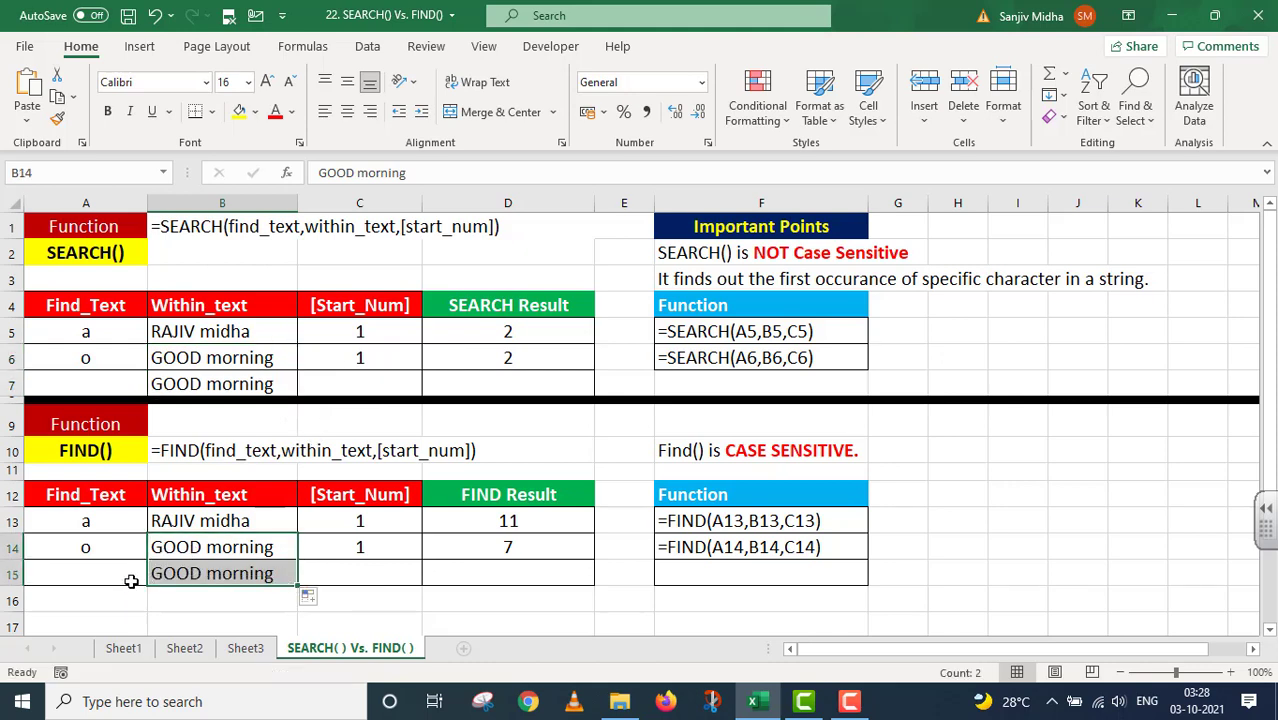
{"action": "left_click", "coordinate": [127, 380]}
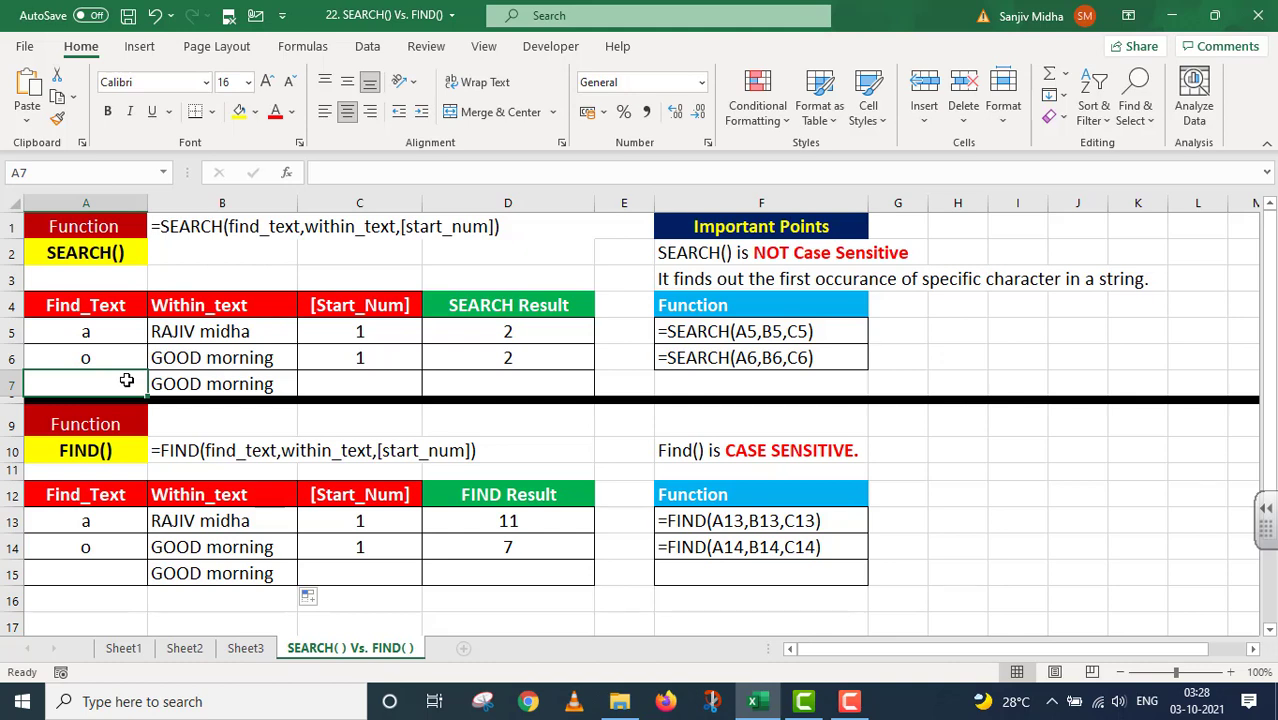
{"action": "type", "text": "o"}
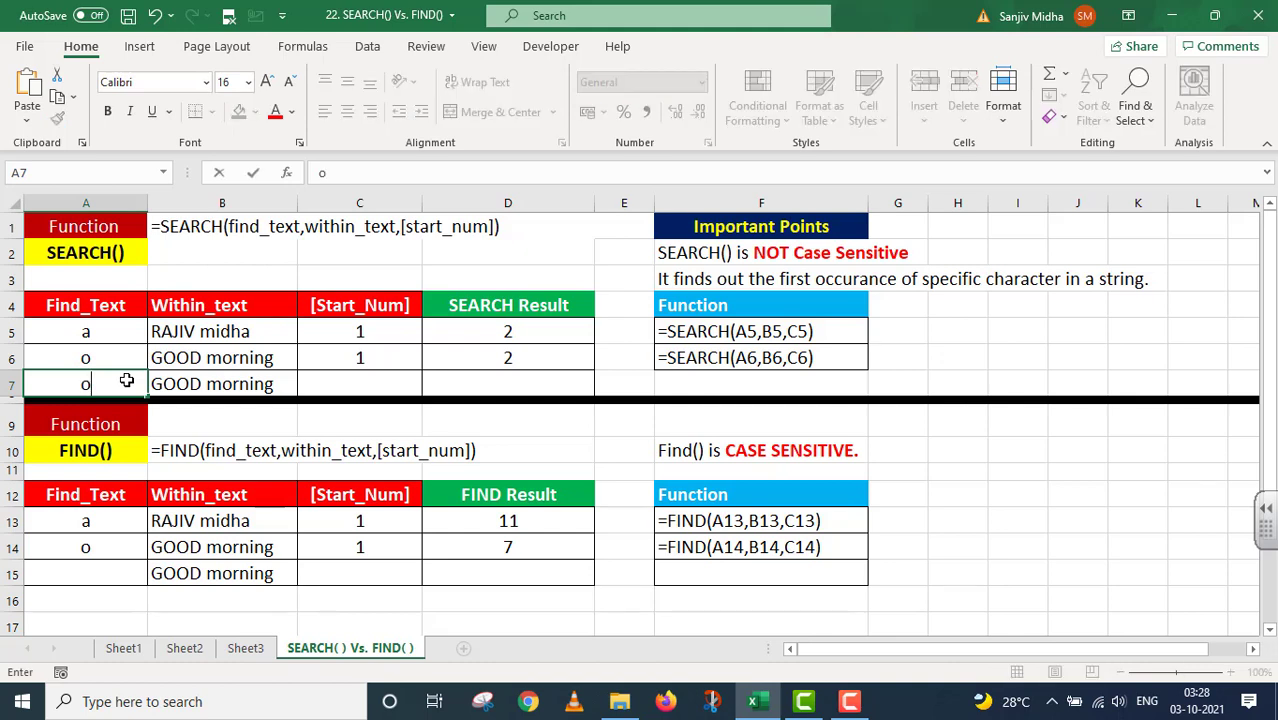
{"action": "left_click", "coordinate": [326, 380]}
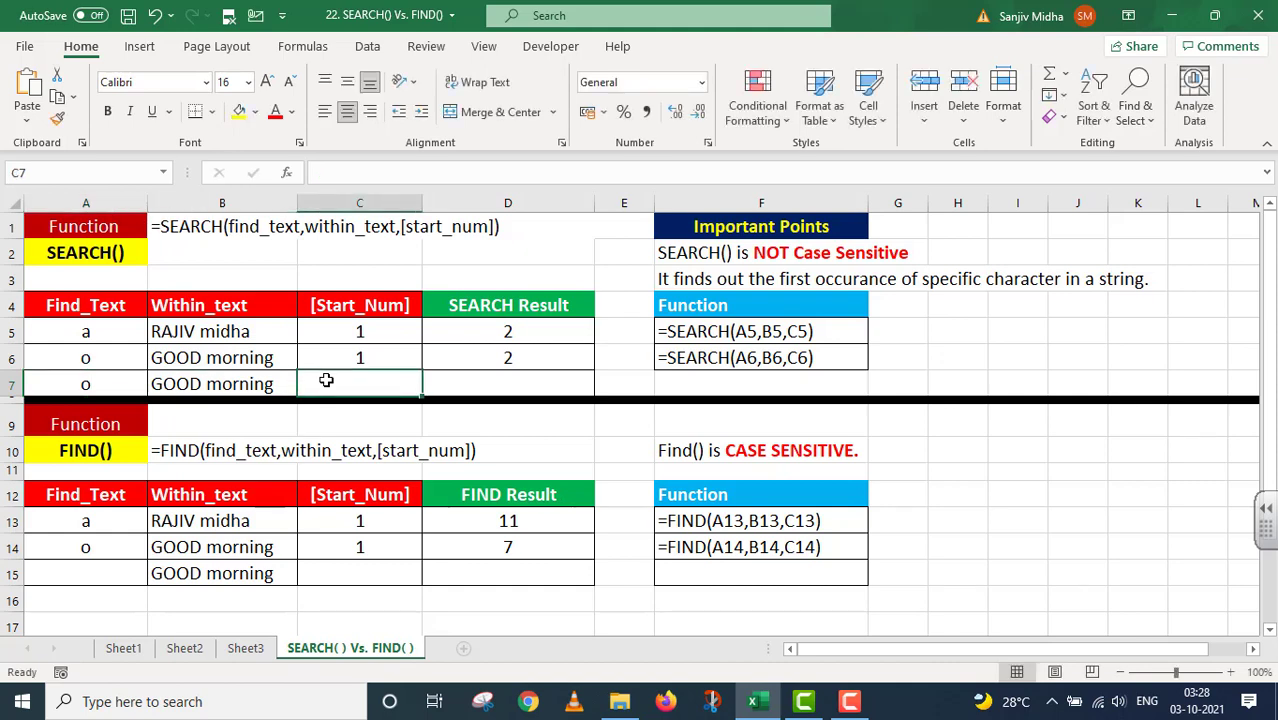
{"action": "type", "text": "4"}
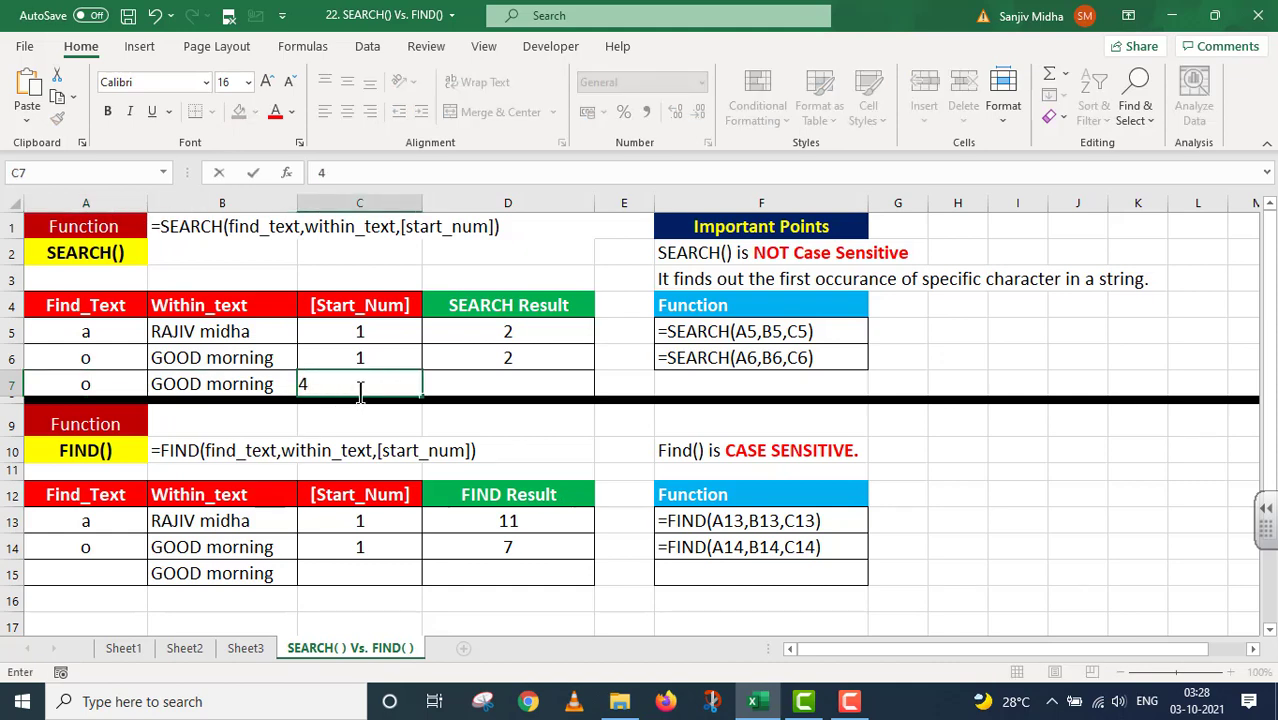
Enter =SEARCH(A7,B7,C7) in D7.
{"action": "left_click", "coordinate": [445, 381]}
{"action": "type", "text": "="}
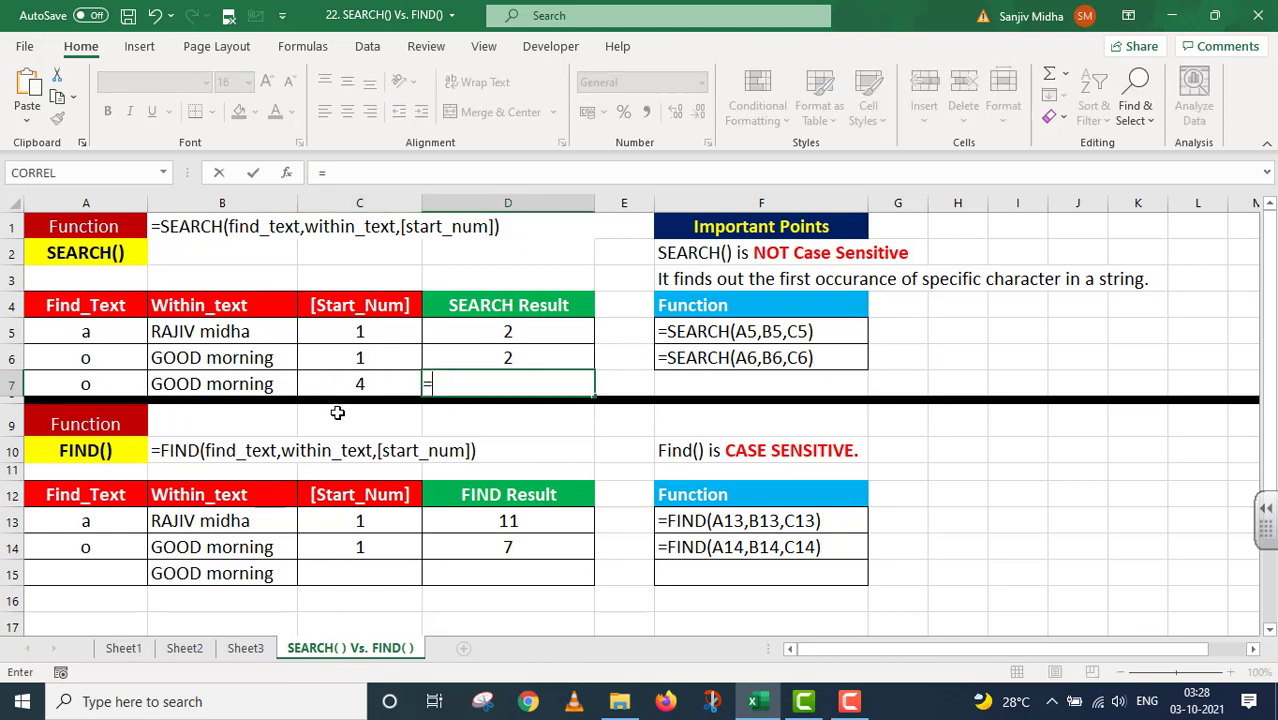
{"action": "type", "text": "SEA"}
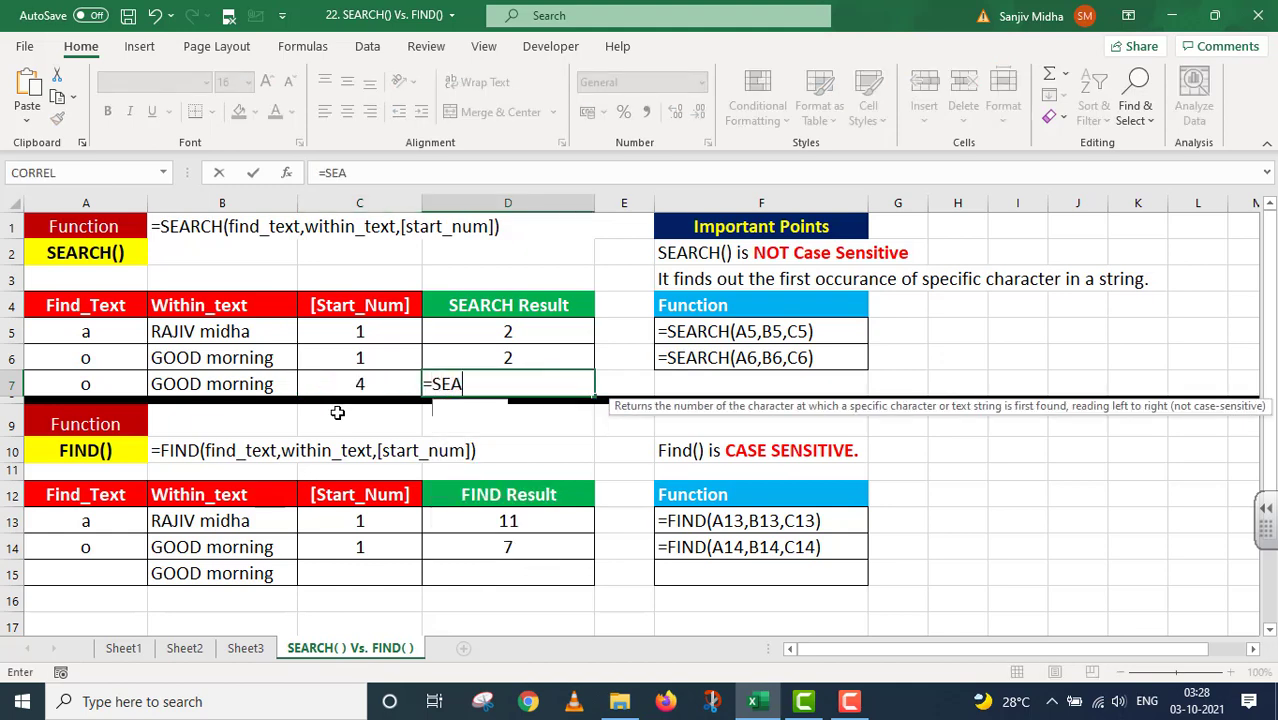
{"action": "type", "text": "RCH("}
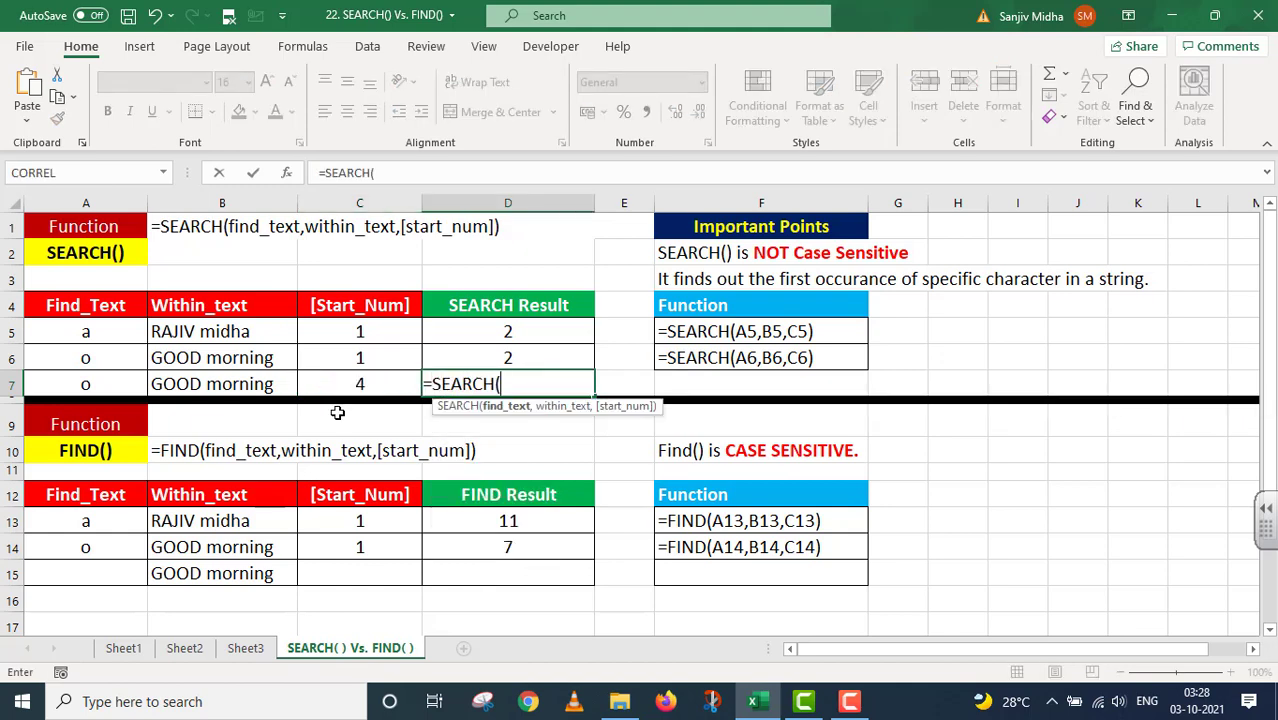
{"action": "left_click", "coordinate": [113, 387]}
{"action": "type", "text": ","}
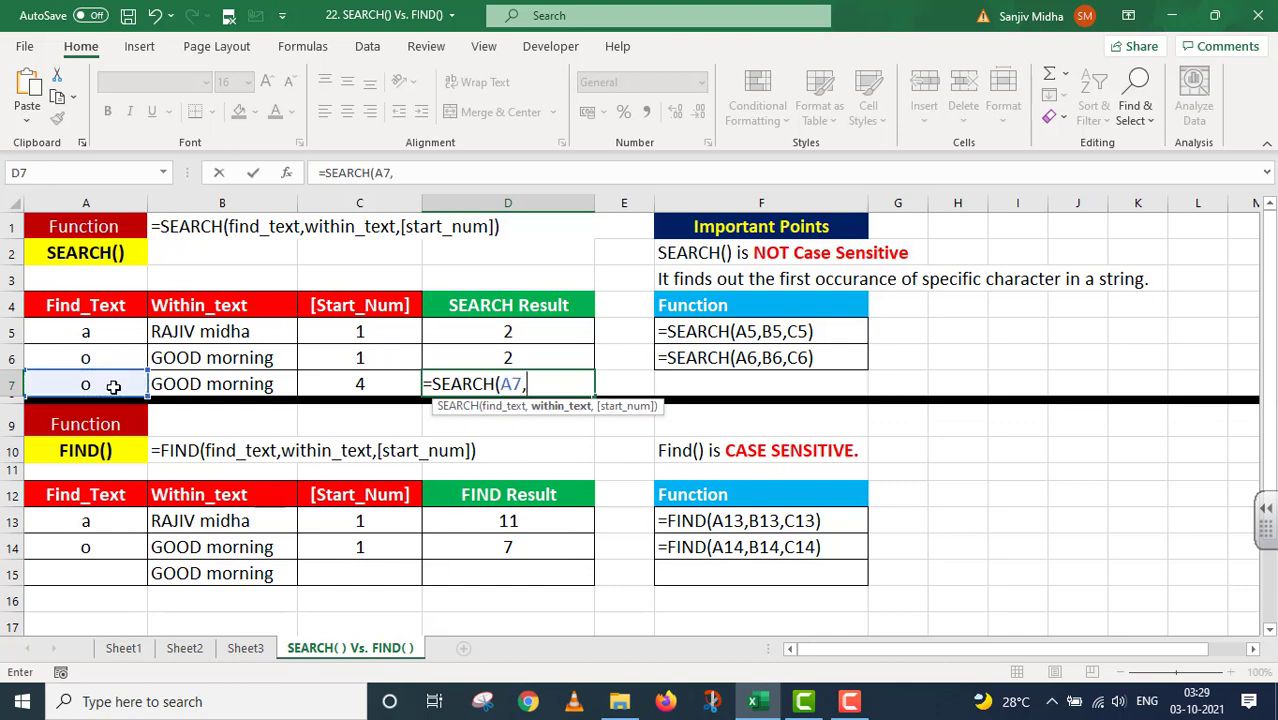
{"action": "left_click", "coordinate": [193, 383]}
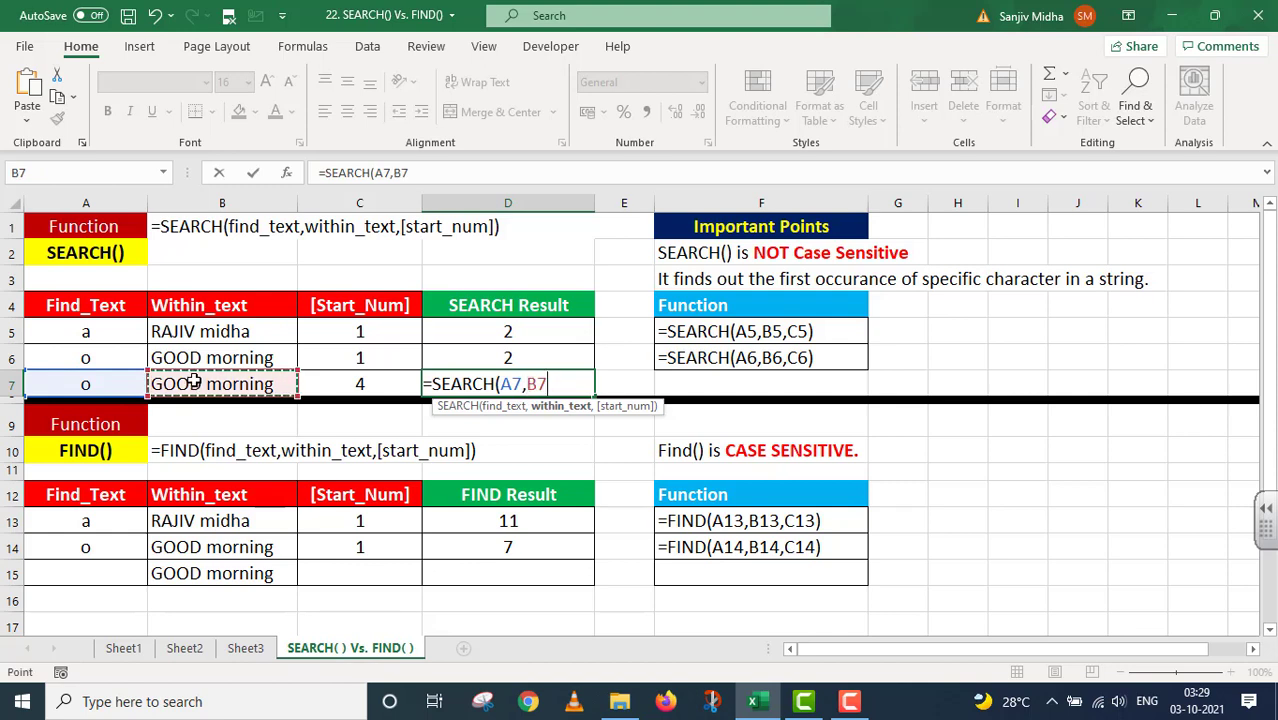
{"action": "type", "text": ","}
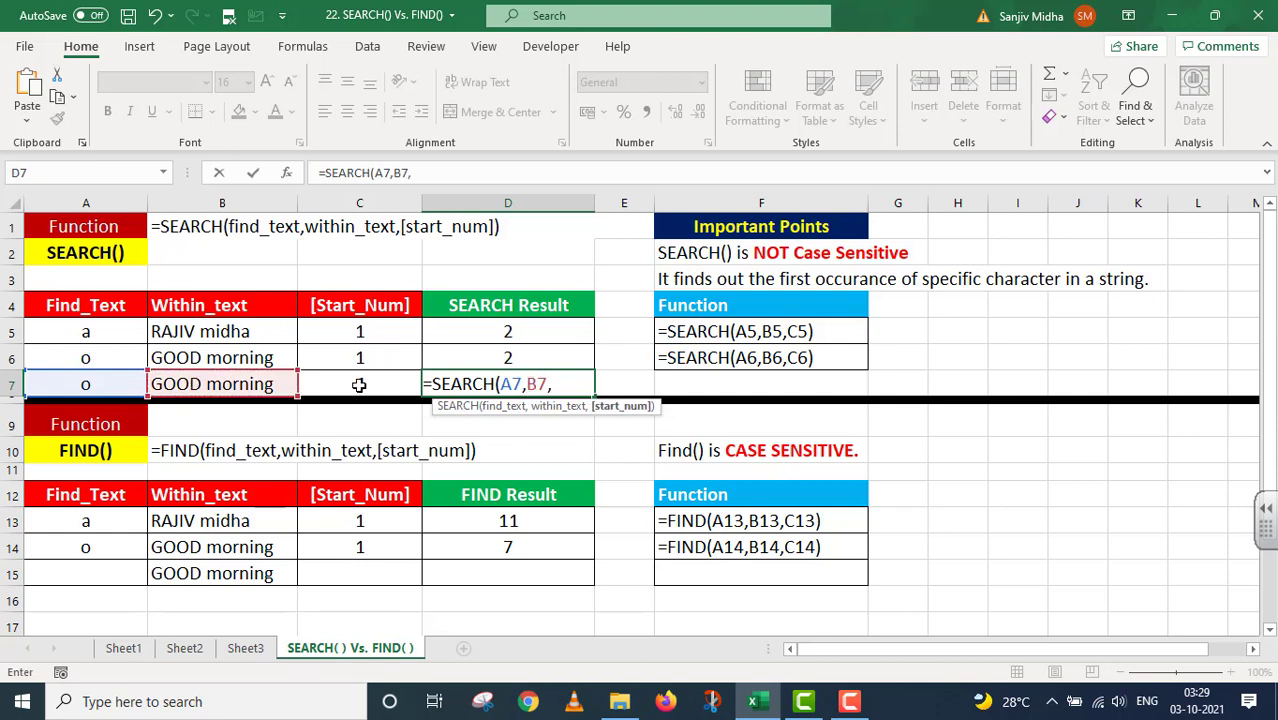
{"action": "left_click", "coordinate": [359, 385]}
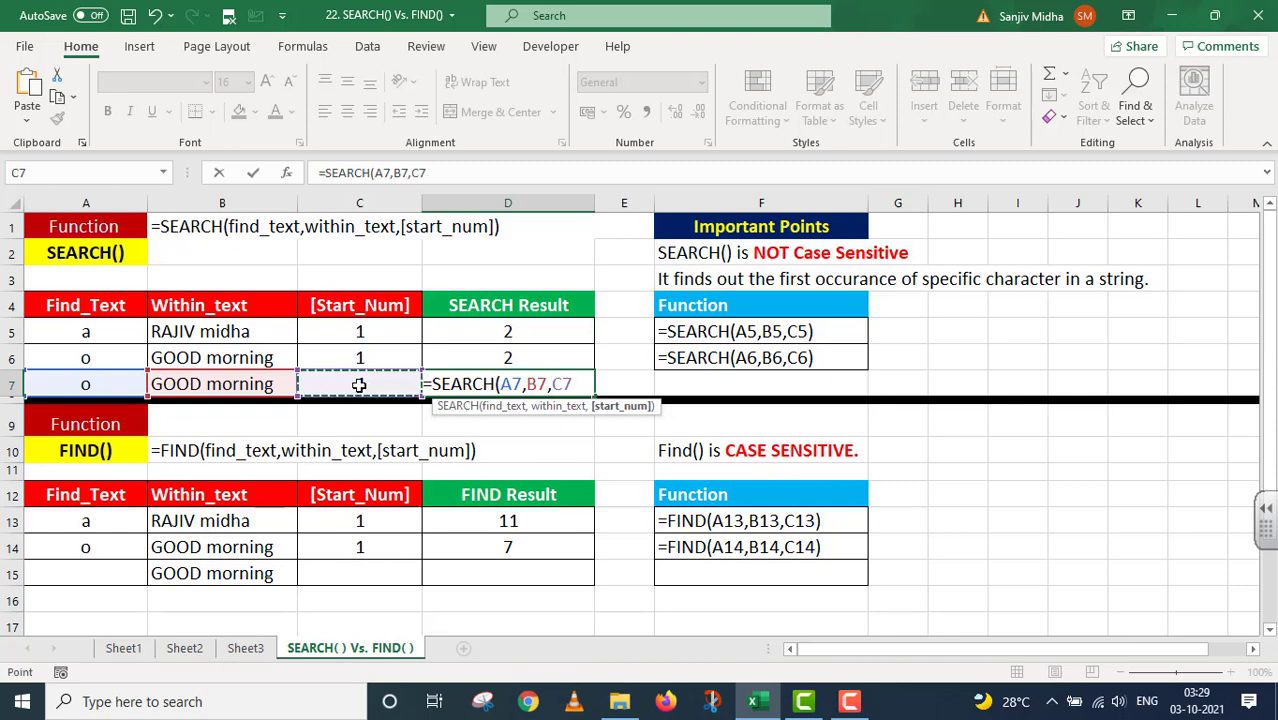
{"action": "type", "text": ")"}
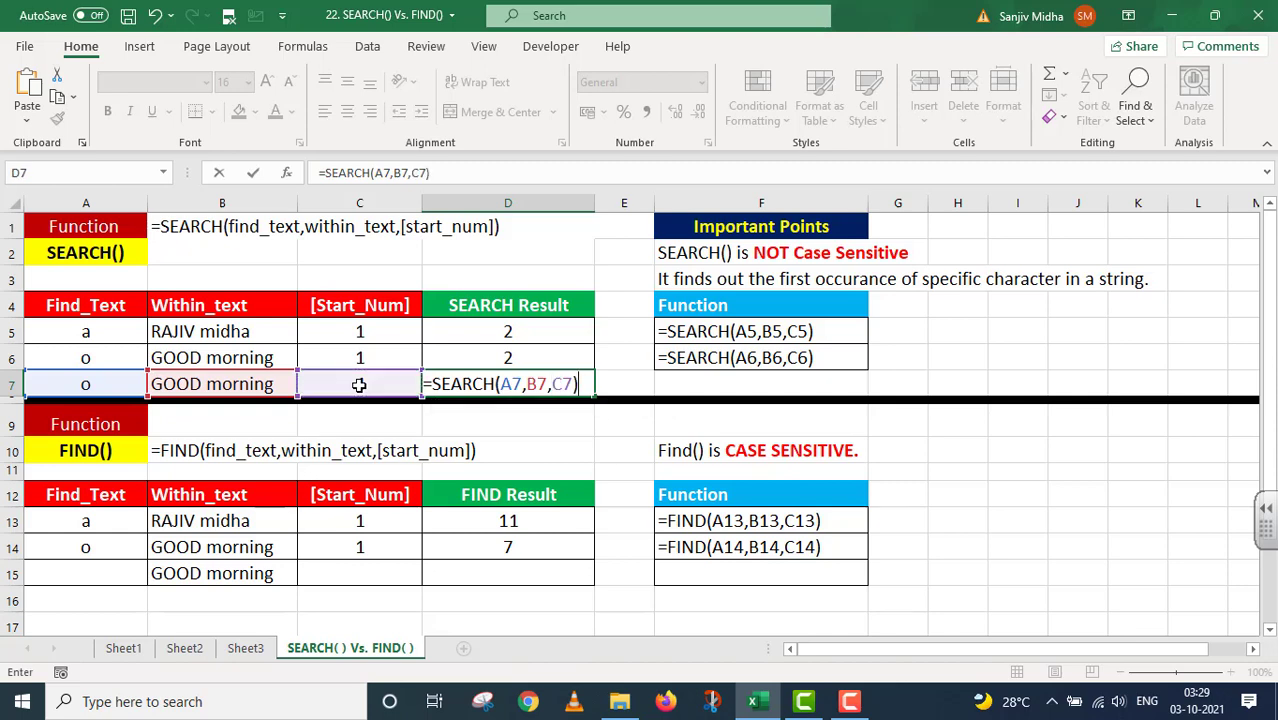
{"action": "key", "text": "Return"}
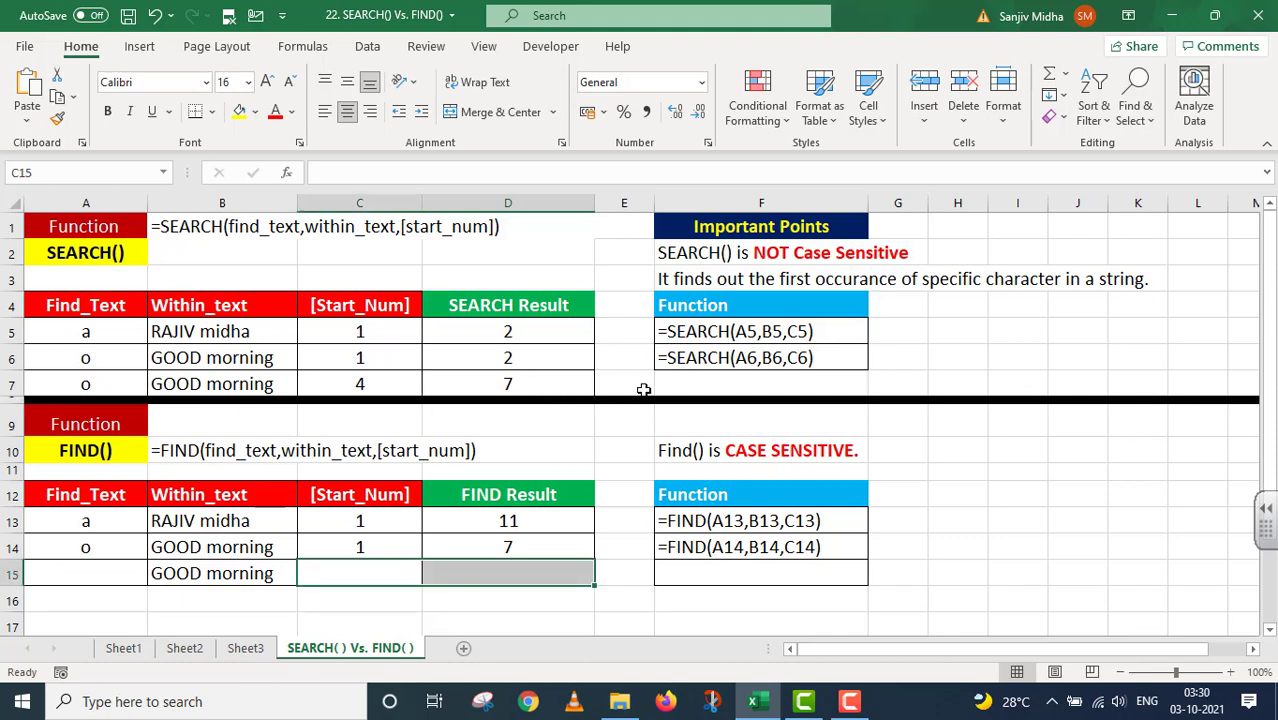
Record D7's formula as text '=SEARCH(A7,B7,C7) in F7, with D7 showing 7.
{"action": "left_click", "coordinate": [552, 380]}
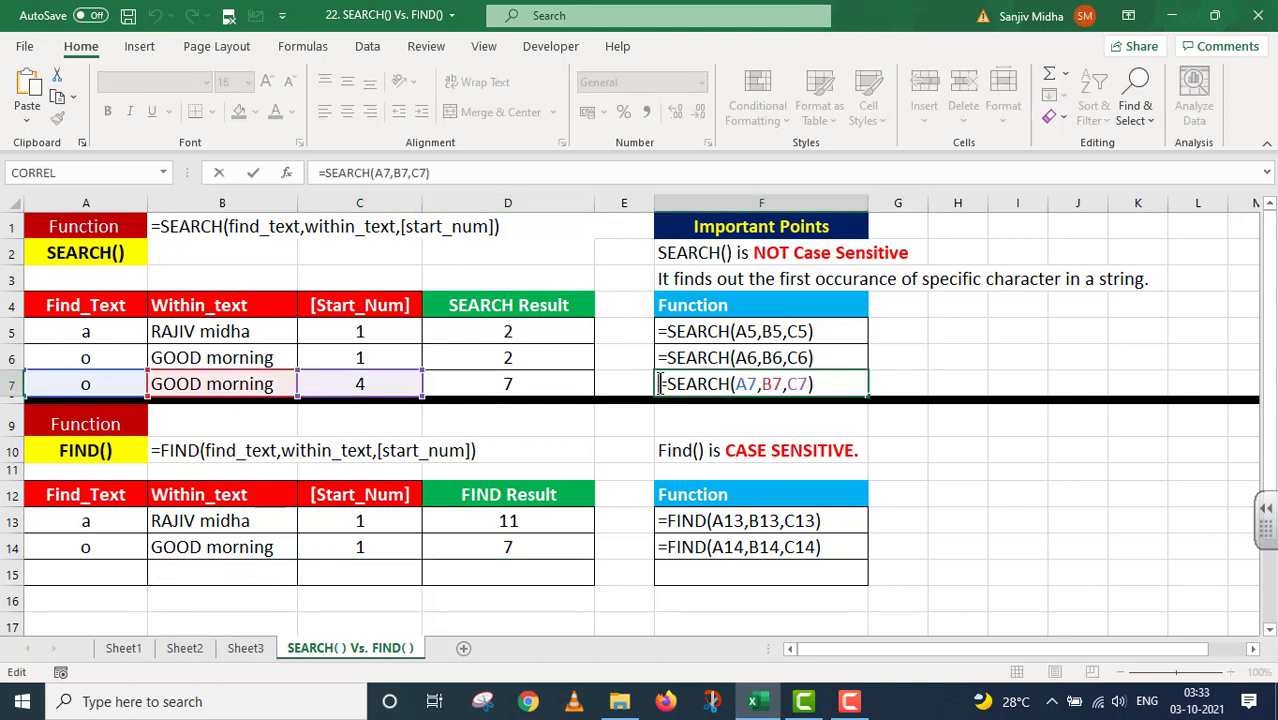
{"action": "type", "text": "'"}
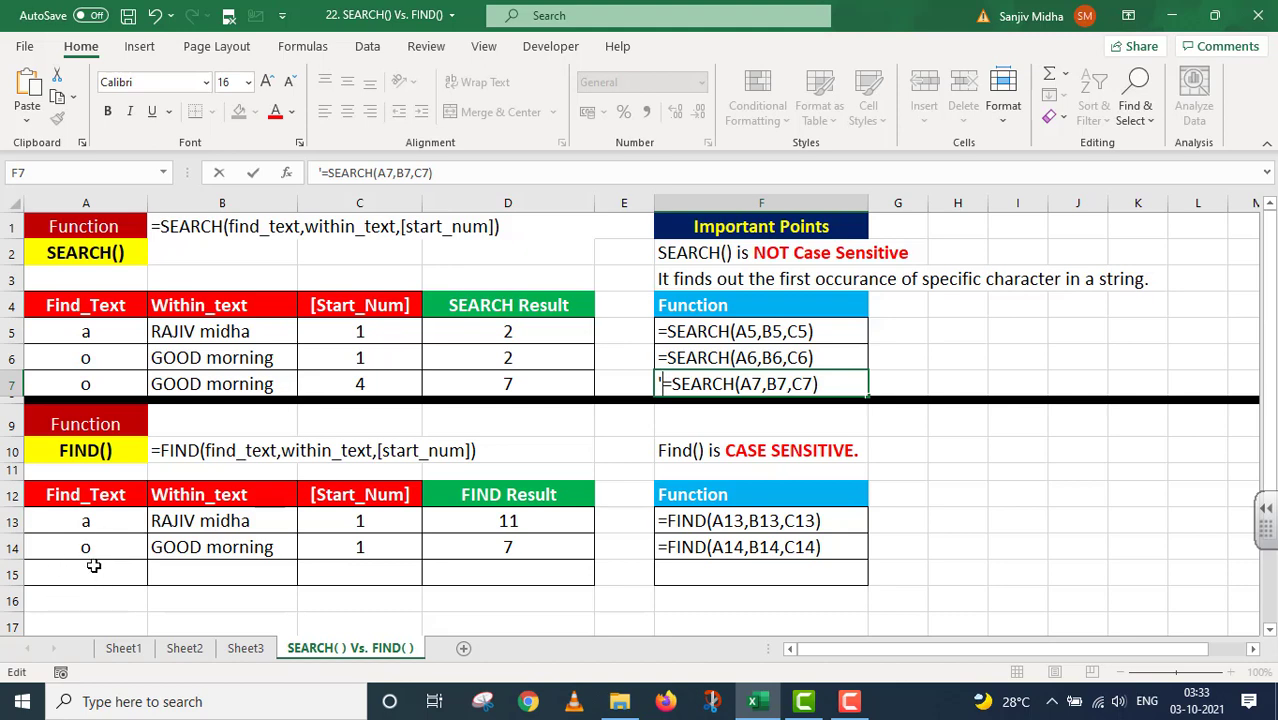
{"action": "left_click", "coordinate": [180, 568]}
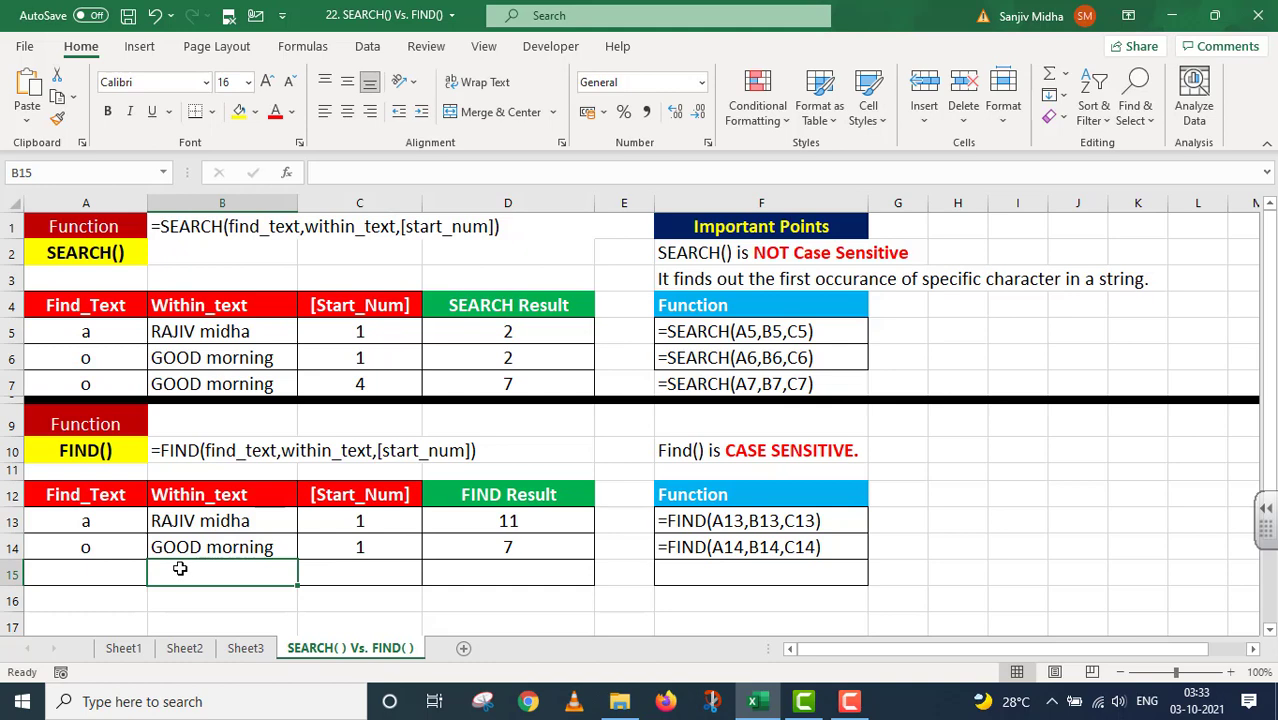
Enter GOOD morning in B15, uppercase O in A15 and 4 in C15.
{"action": "type", "text": "GOOD morning"}
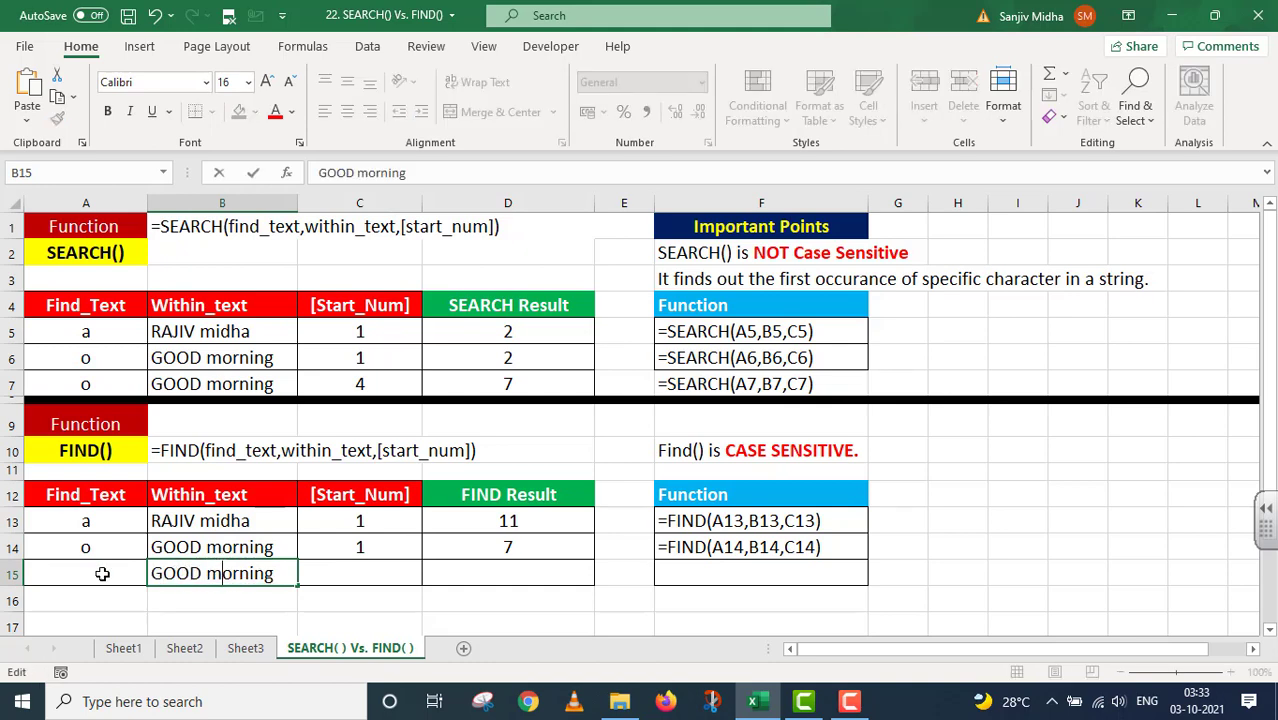
{"action": "left_click", "coordinate": [102, 573]}
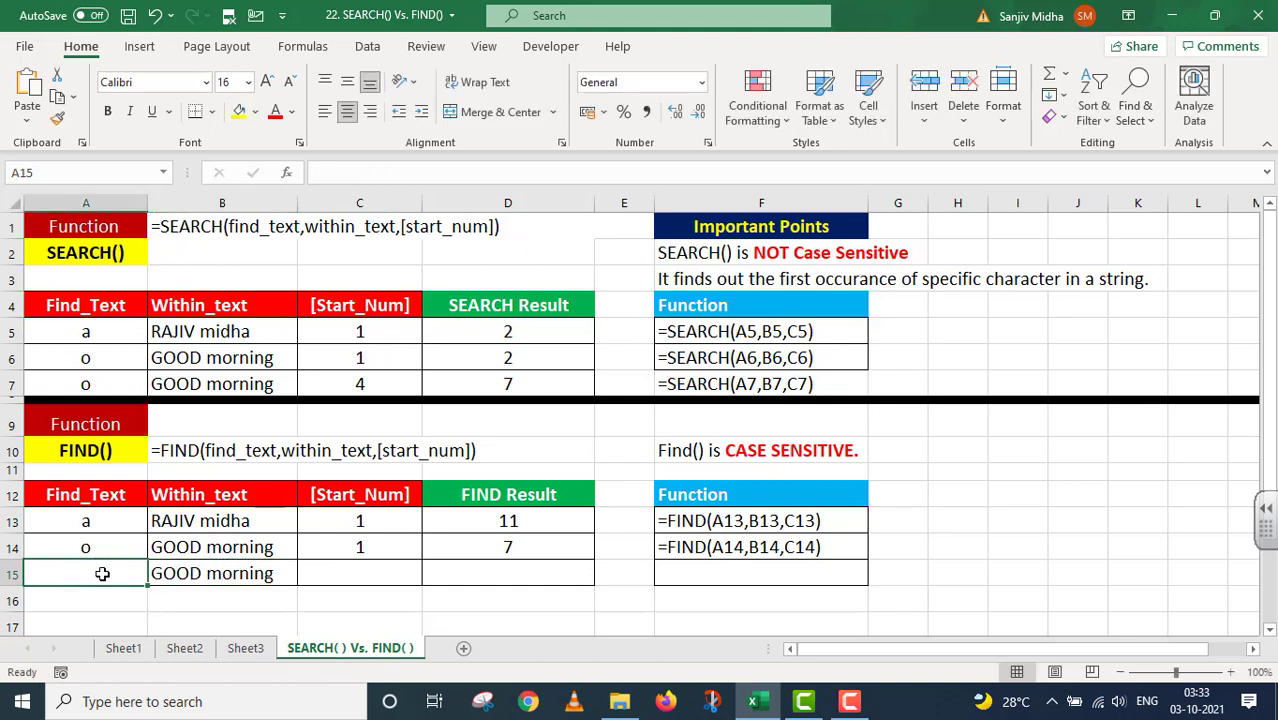
{"action": "type", "text": "O"}
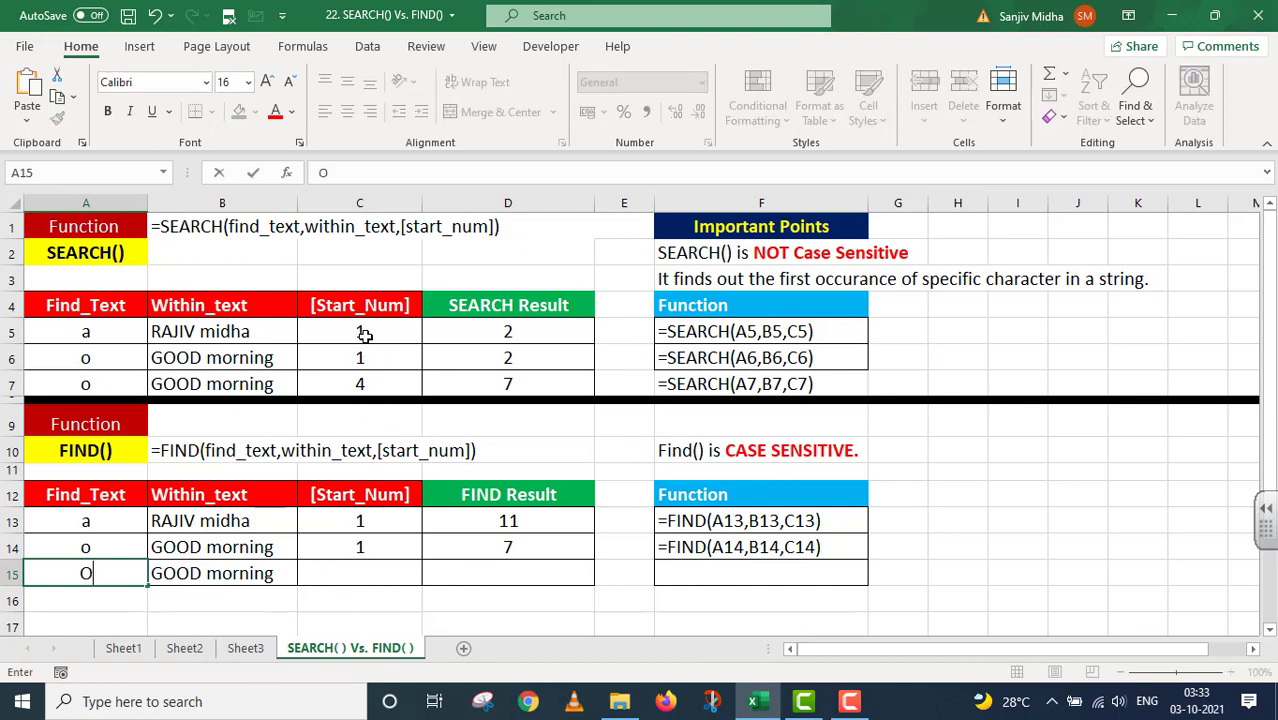
{"action": "left_click", "coordinate": [358, 568]}
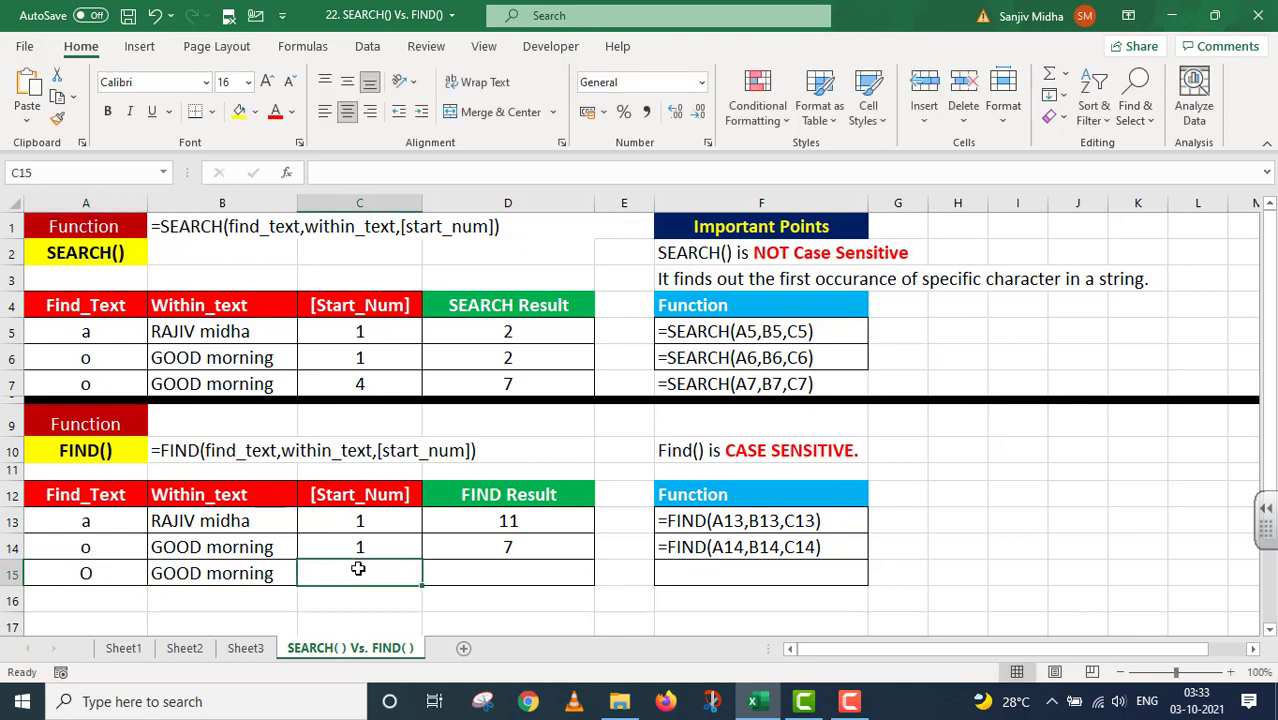
{"action": "type", "text": "4"}
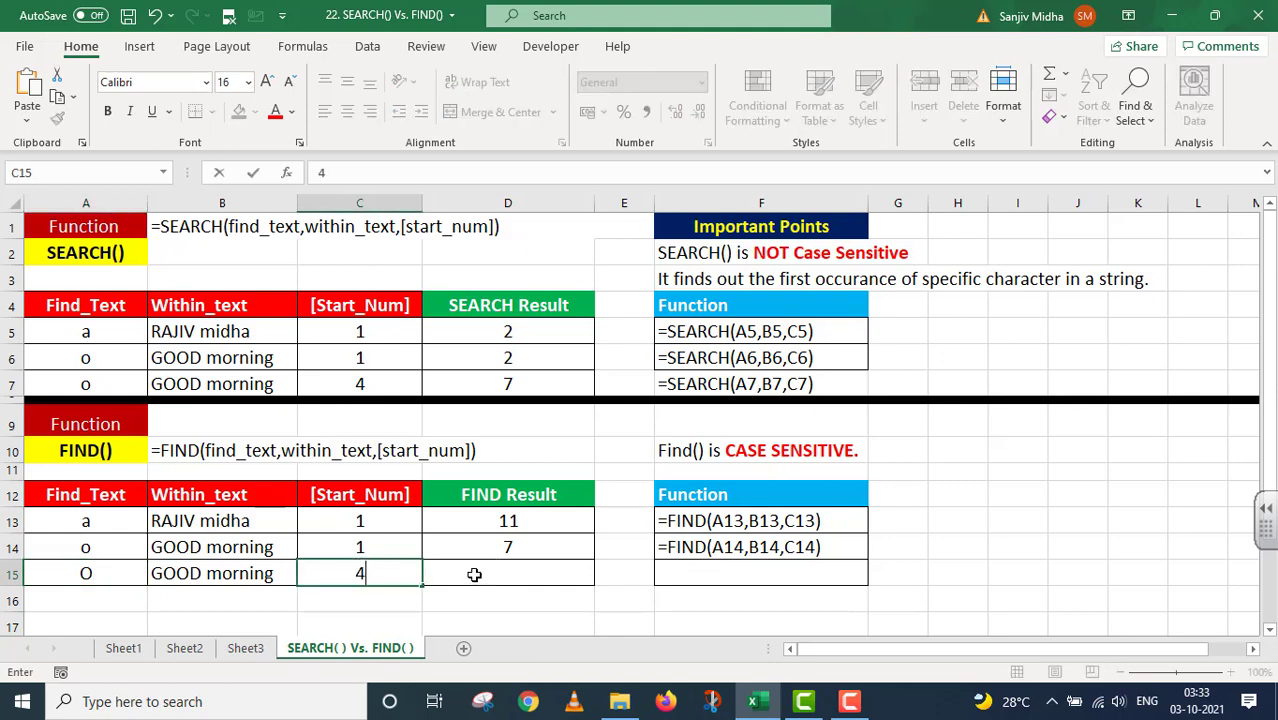
Start a FIND formula in D15 referencing A15, B15 and C15.
{"action": "left_click", "coordinate": [474, 571]}
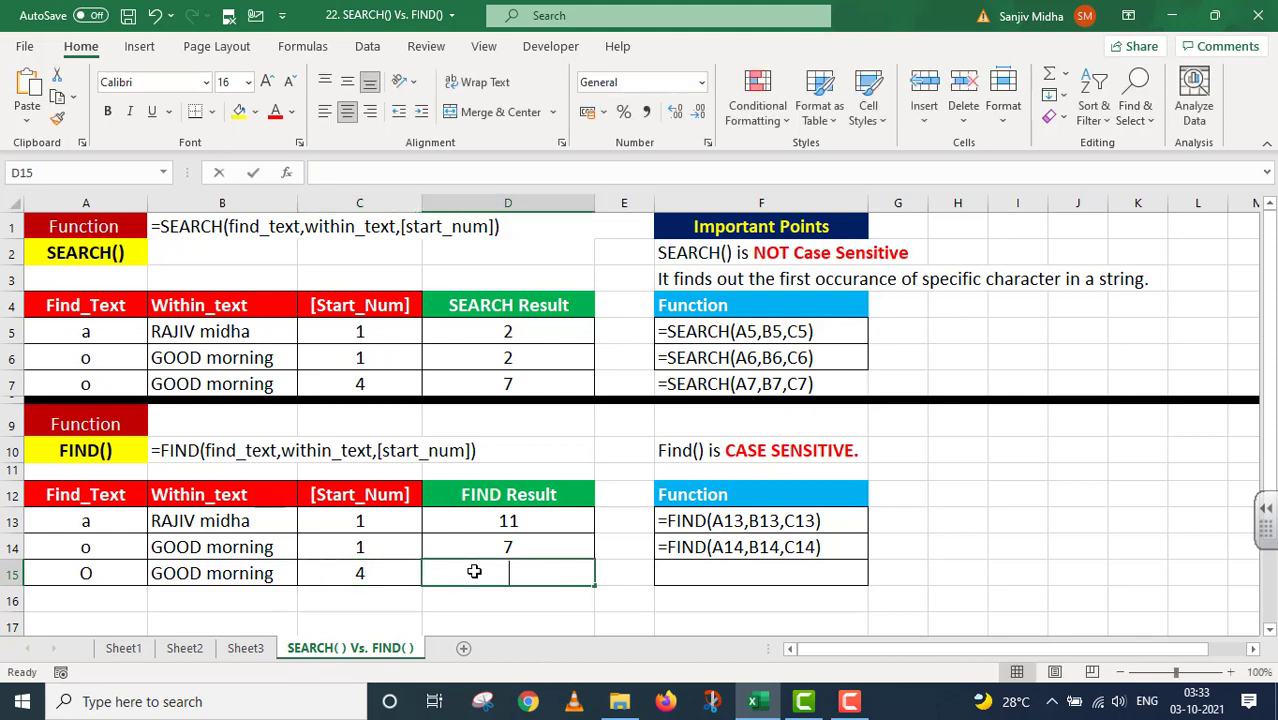
{"action": "type", "text": "="}
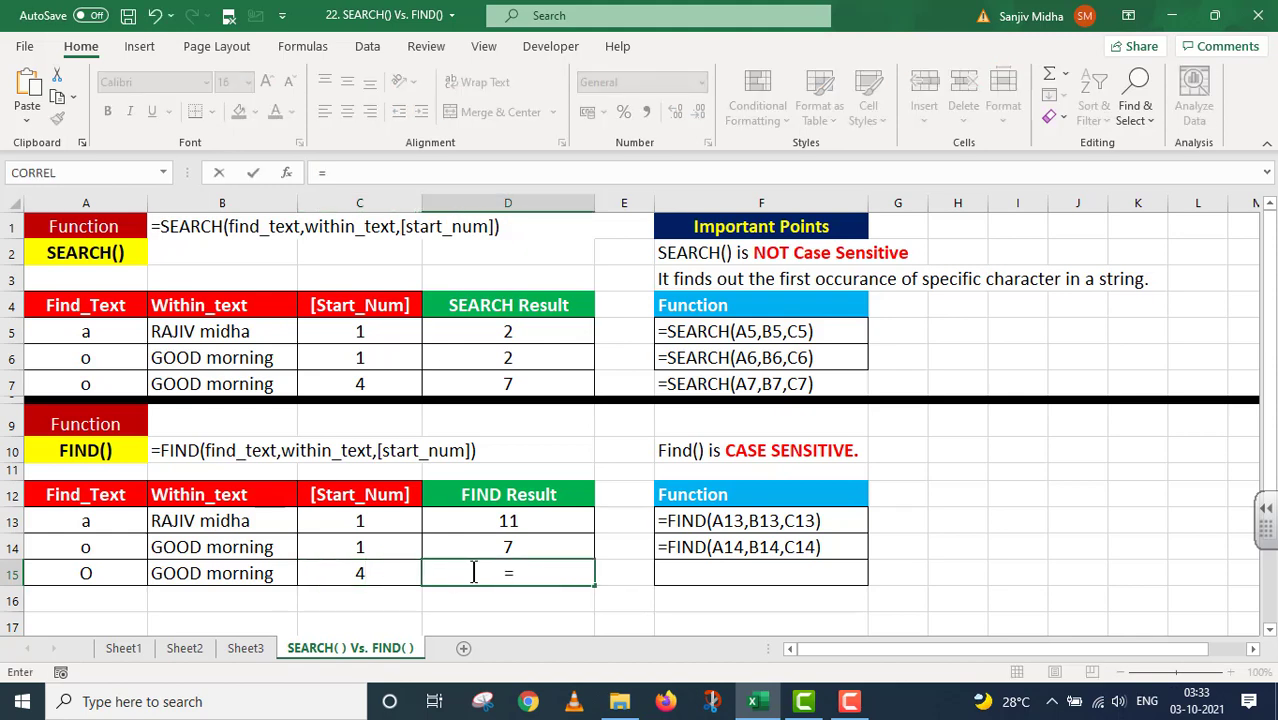
{"action": "type", "text": "FIND("}
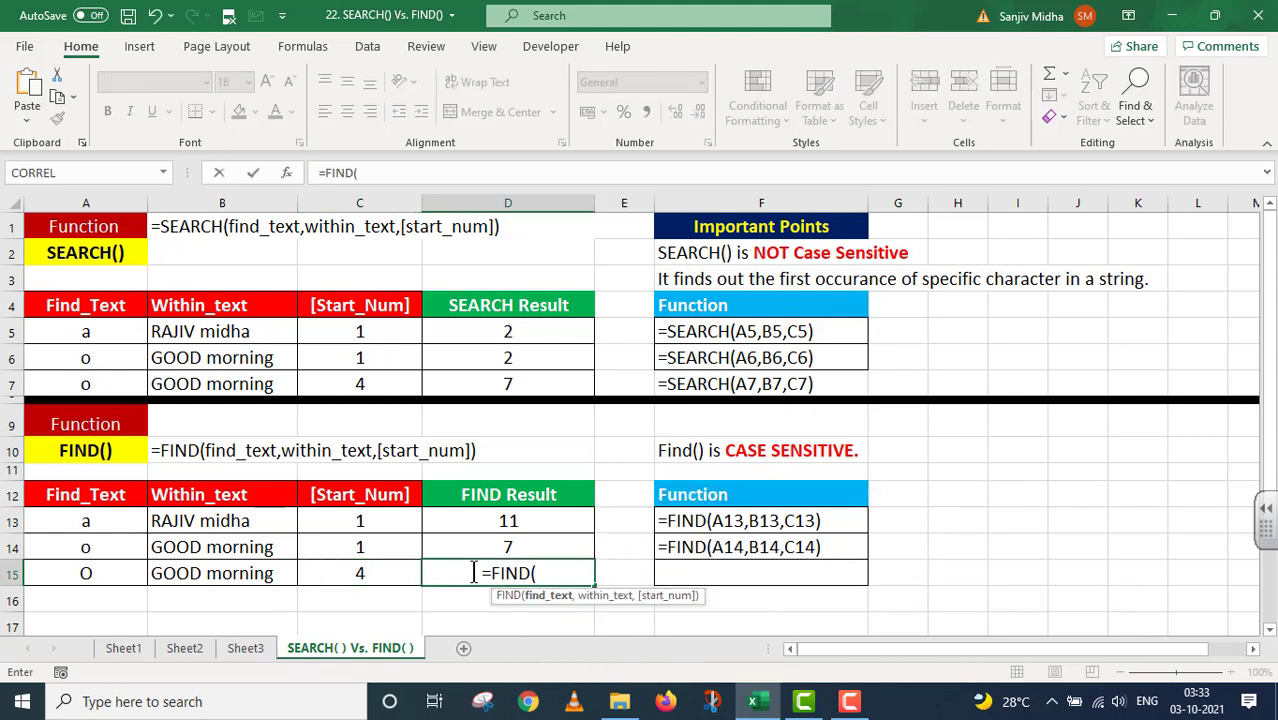
{"action": "left_click", "coordinate": [115, 567]}
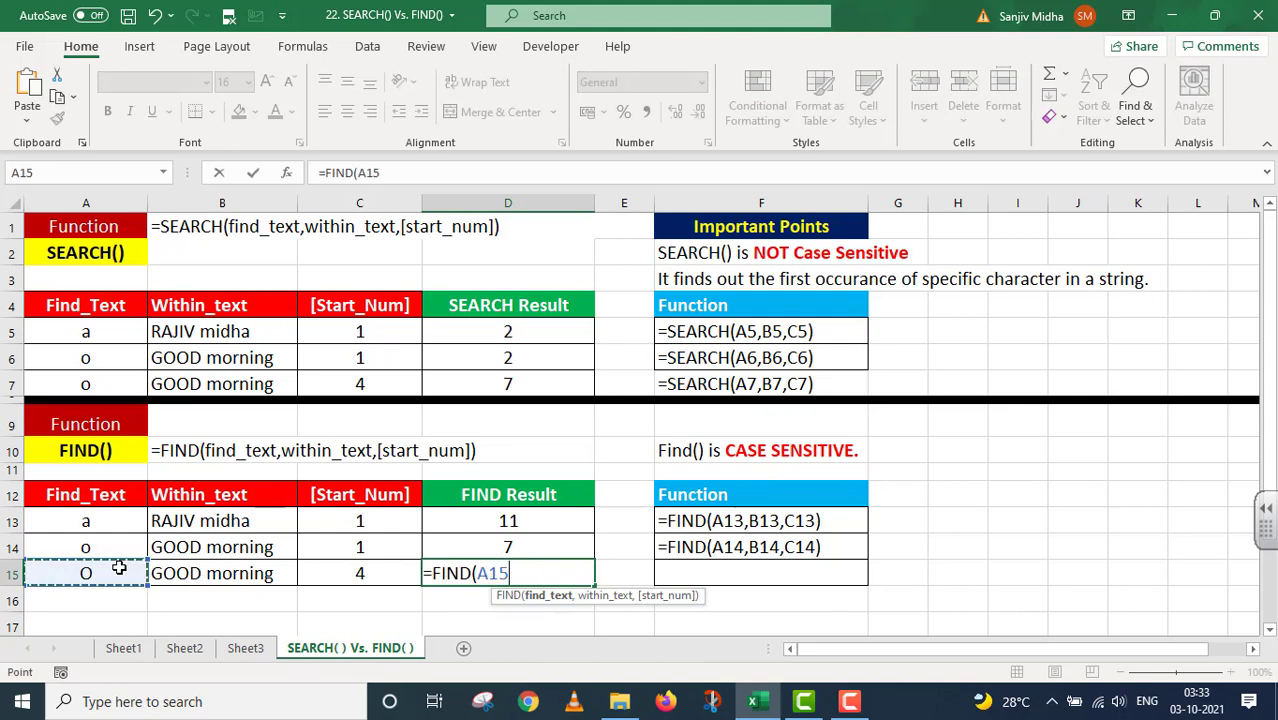
{"action": "type", "text": ","}
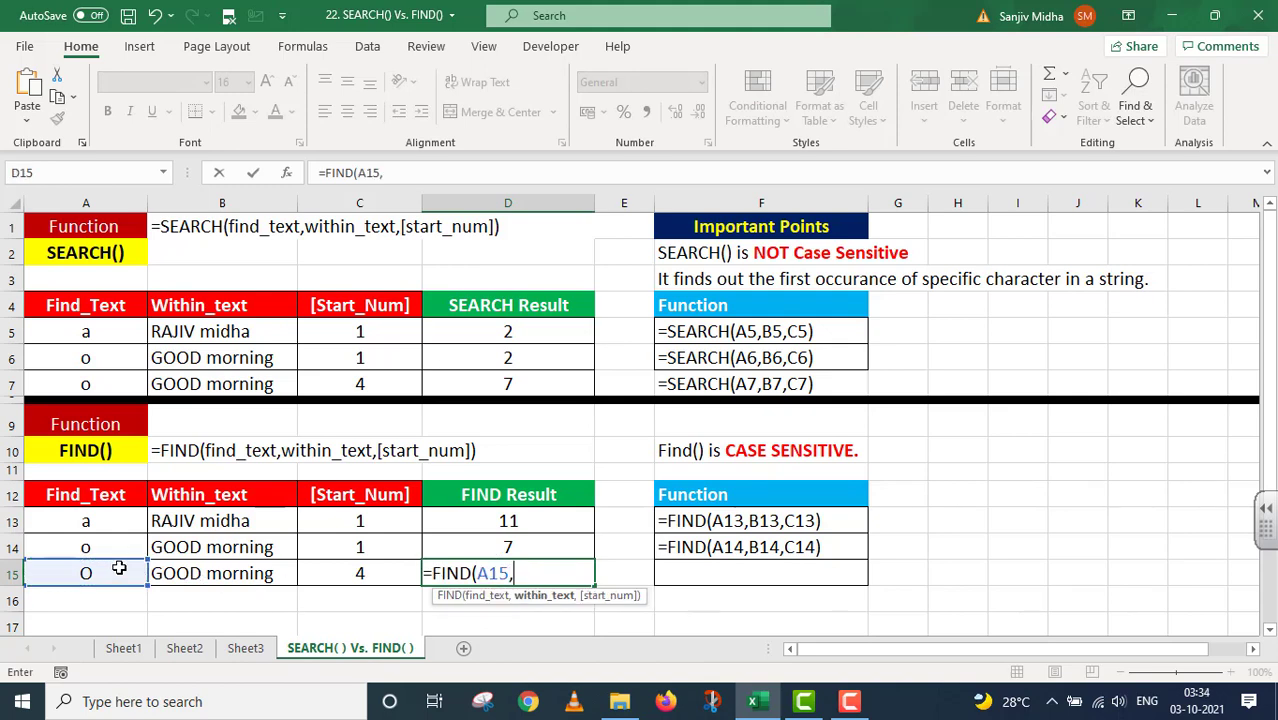
{"action": "left_click", "coordinate": [233, 580]}
{"action": "type", "text": ","}
{"action": "left_click", "coordinate": [355, 575]}
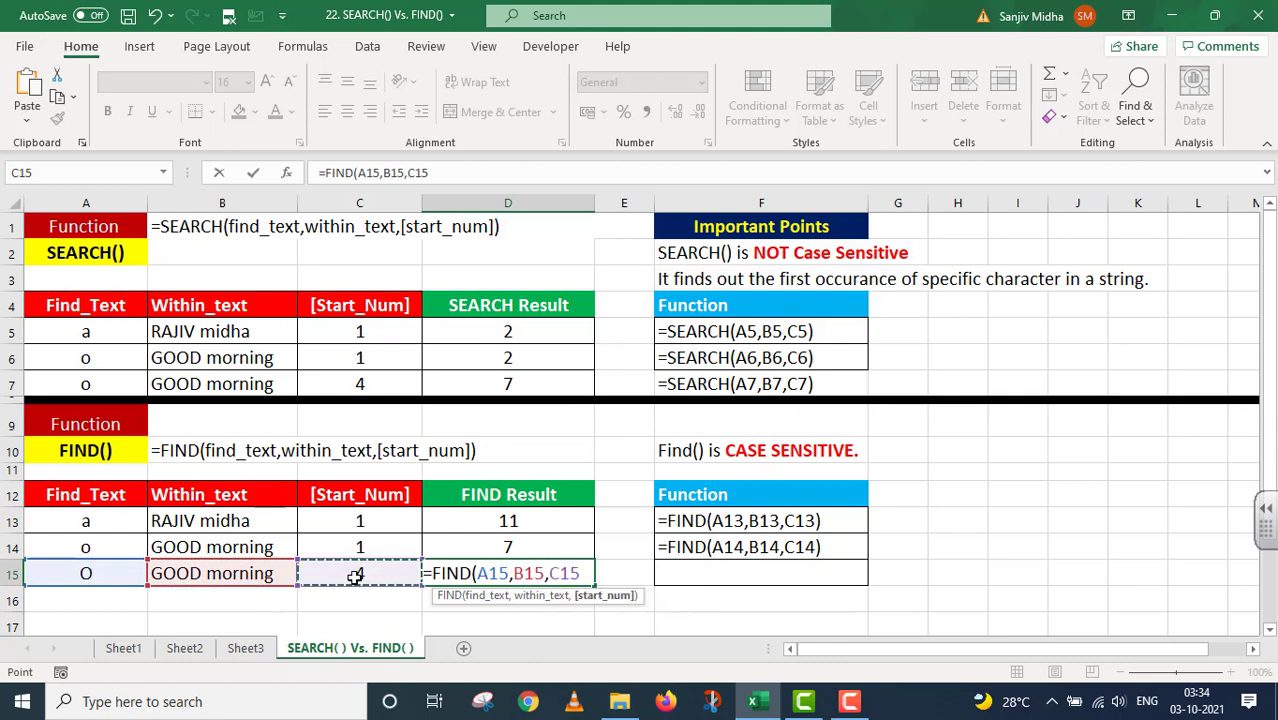
Complete =FIND(A15,B15,C15) in D15, which returns #VALUE!, and paste it as text into F15.
{"action": "type", "text": ")"}
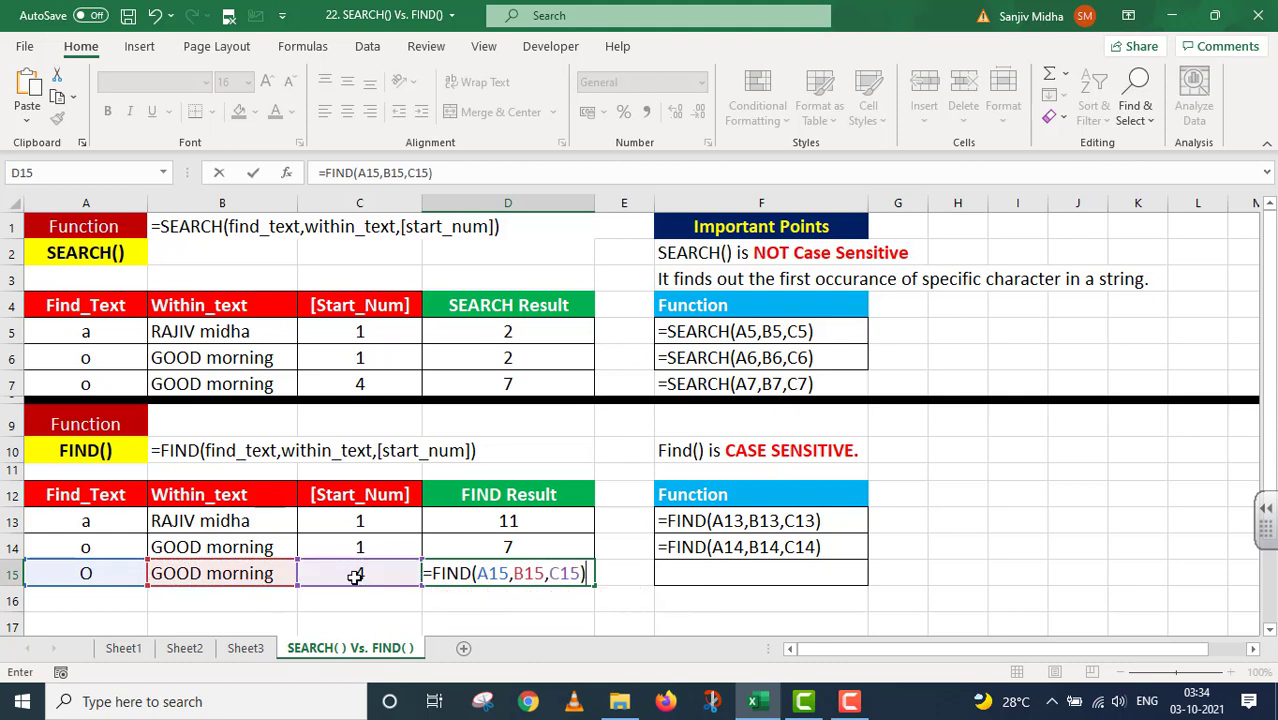
{"action": "key", "text": "Return"}
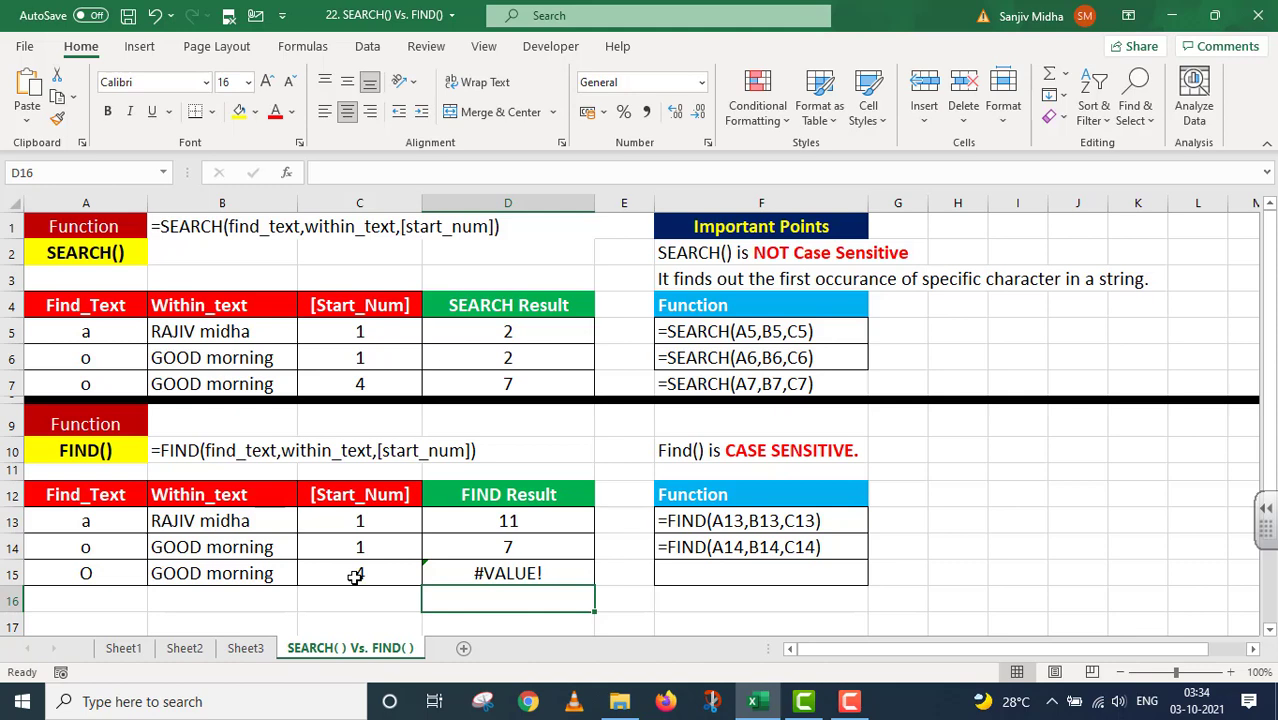
{"action": "key", "text": "Up"}
{"action": "key", "text": "F2"}
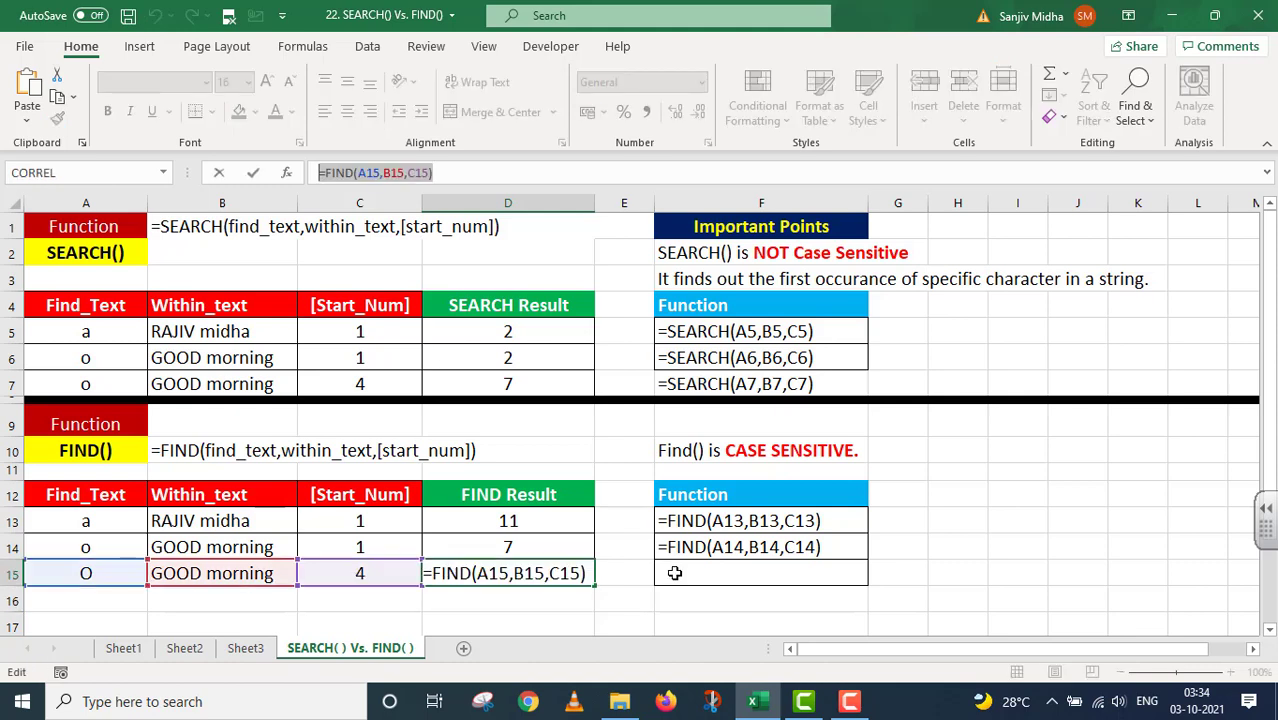
{"action": "left_click", "coordinate": [675, 572]}
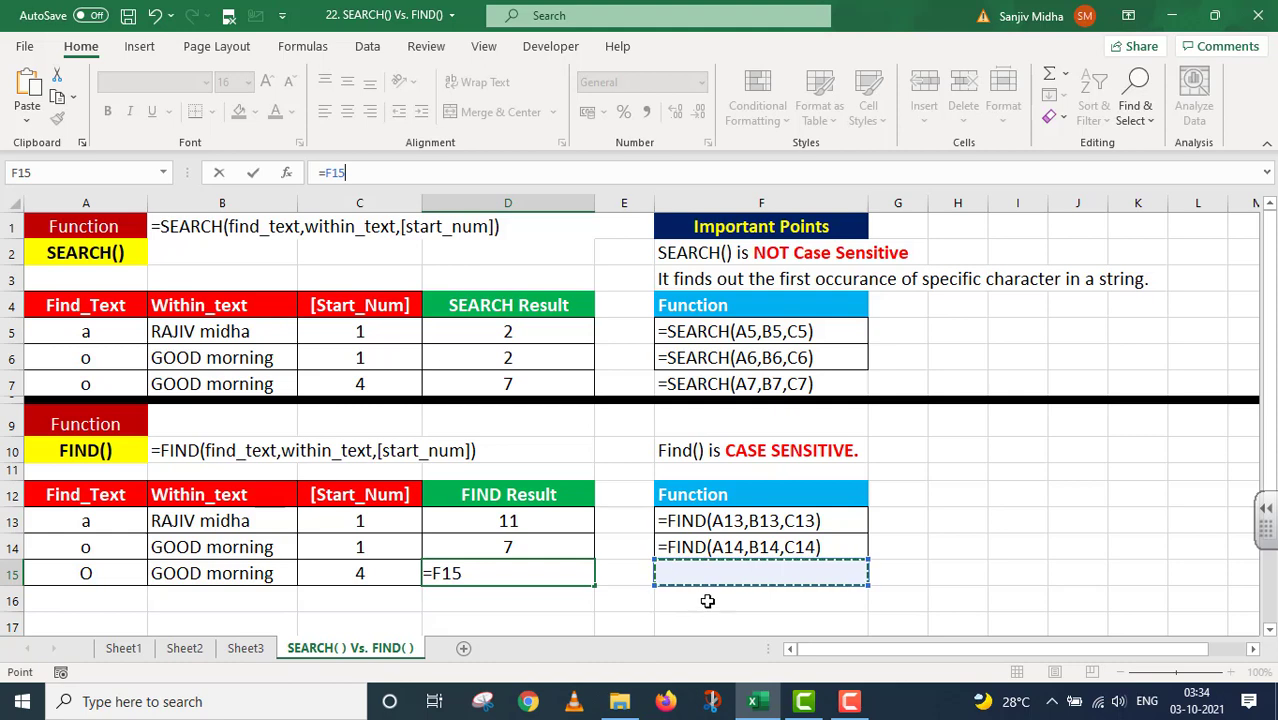
{"action": "key", "text": "Escape"}
{"action": "double_click", "coordinate": [662, 572]}
{"action": "key", "text": "ctrl+v"}
{"action": "type", "text": "'"}
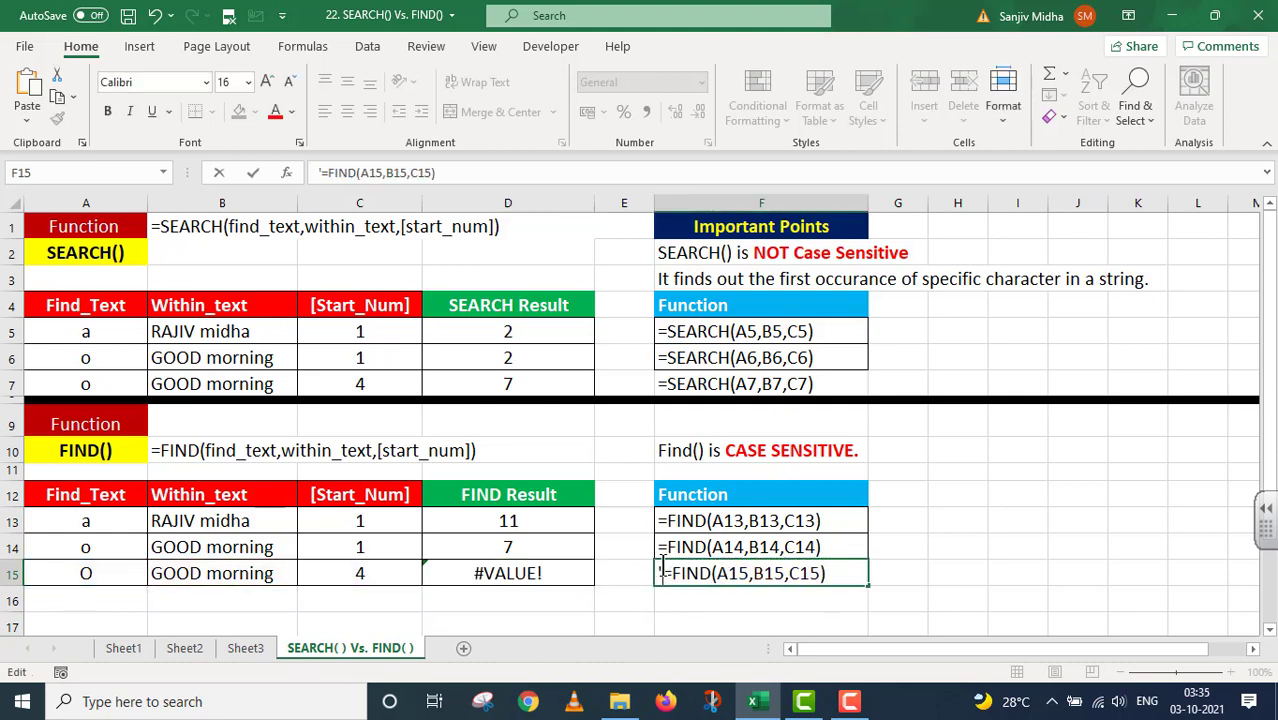